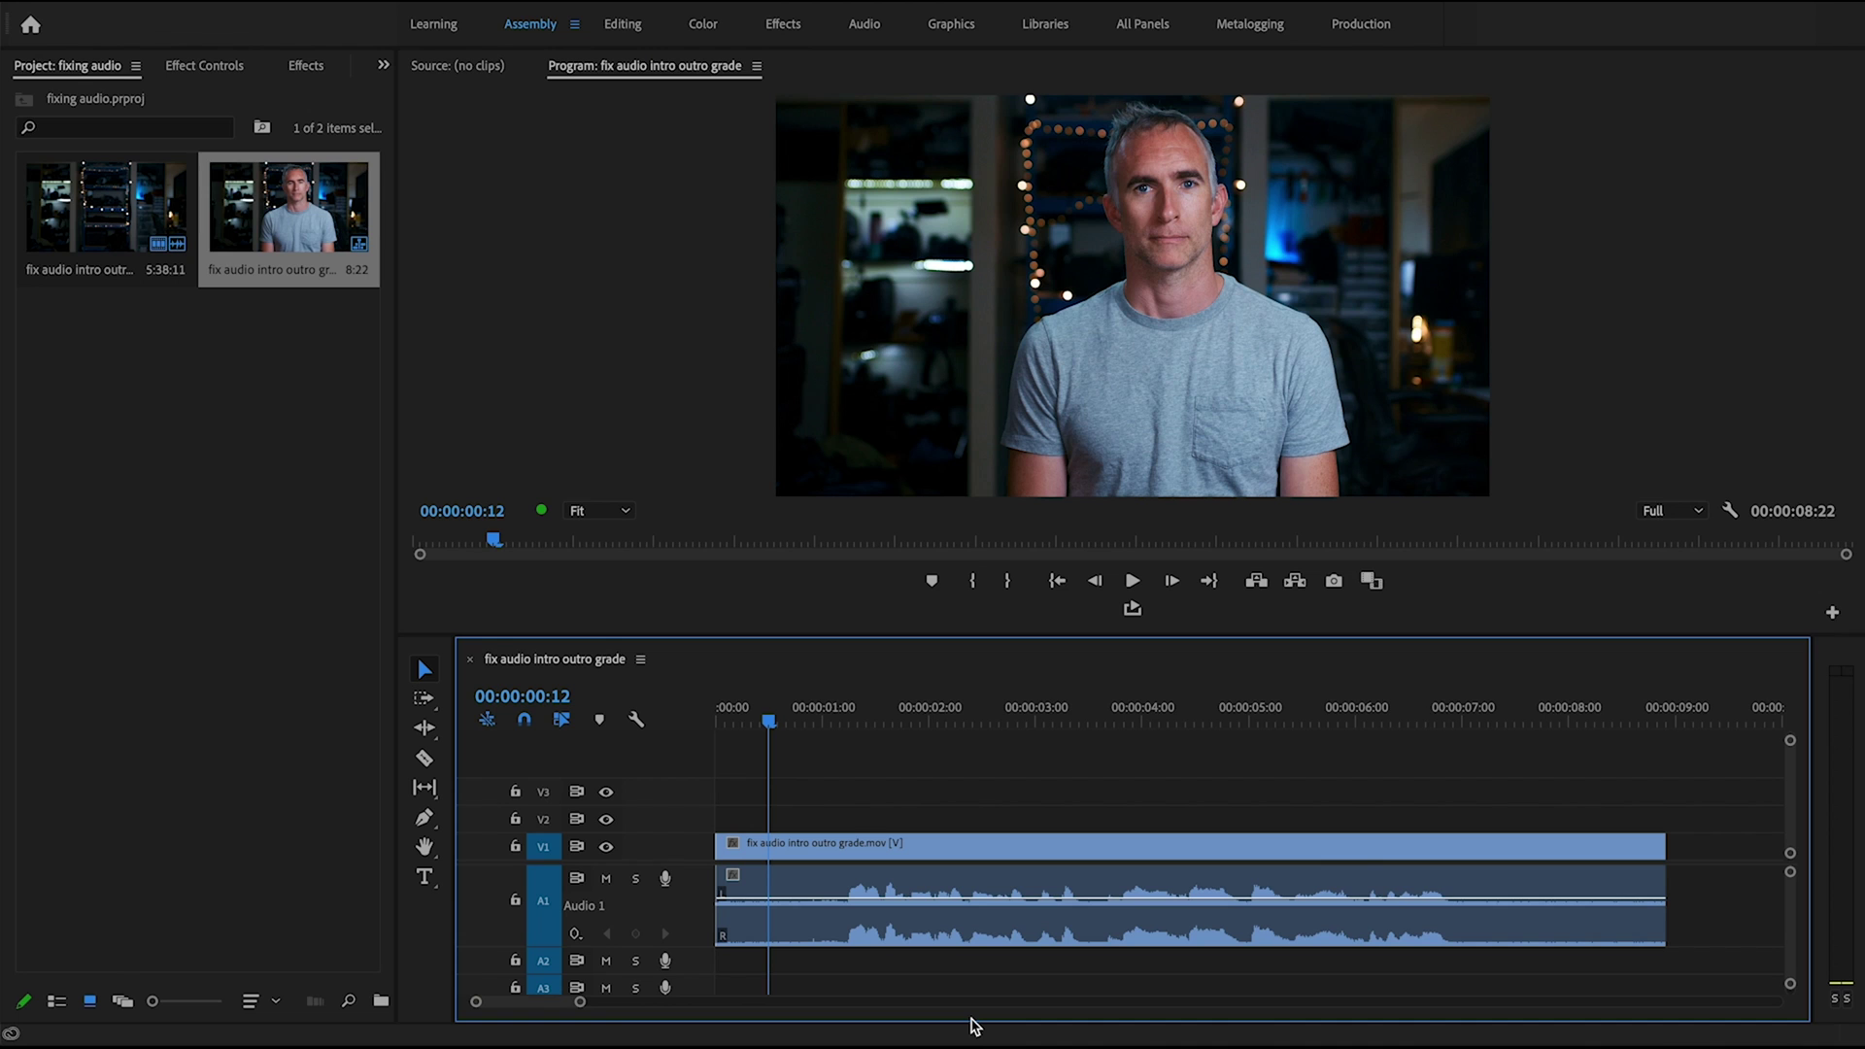
Zoom in on the interview clip, scrub its start and play the audio
click(786, 720)
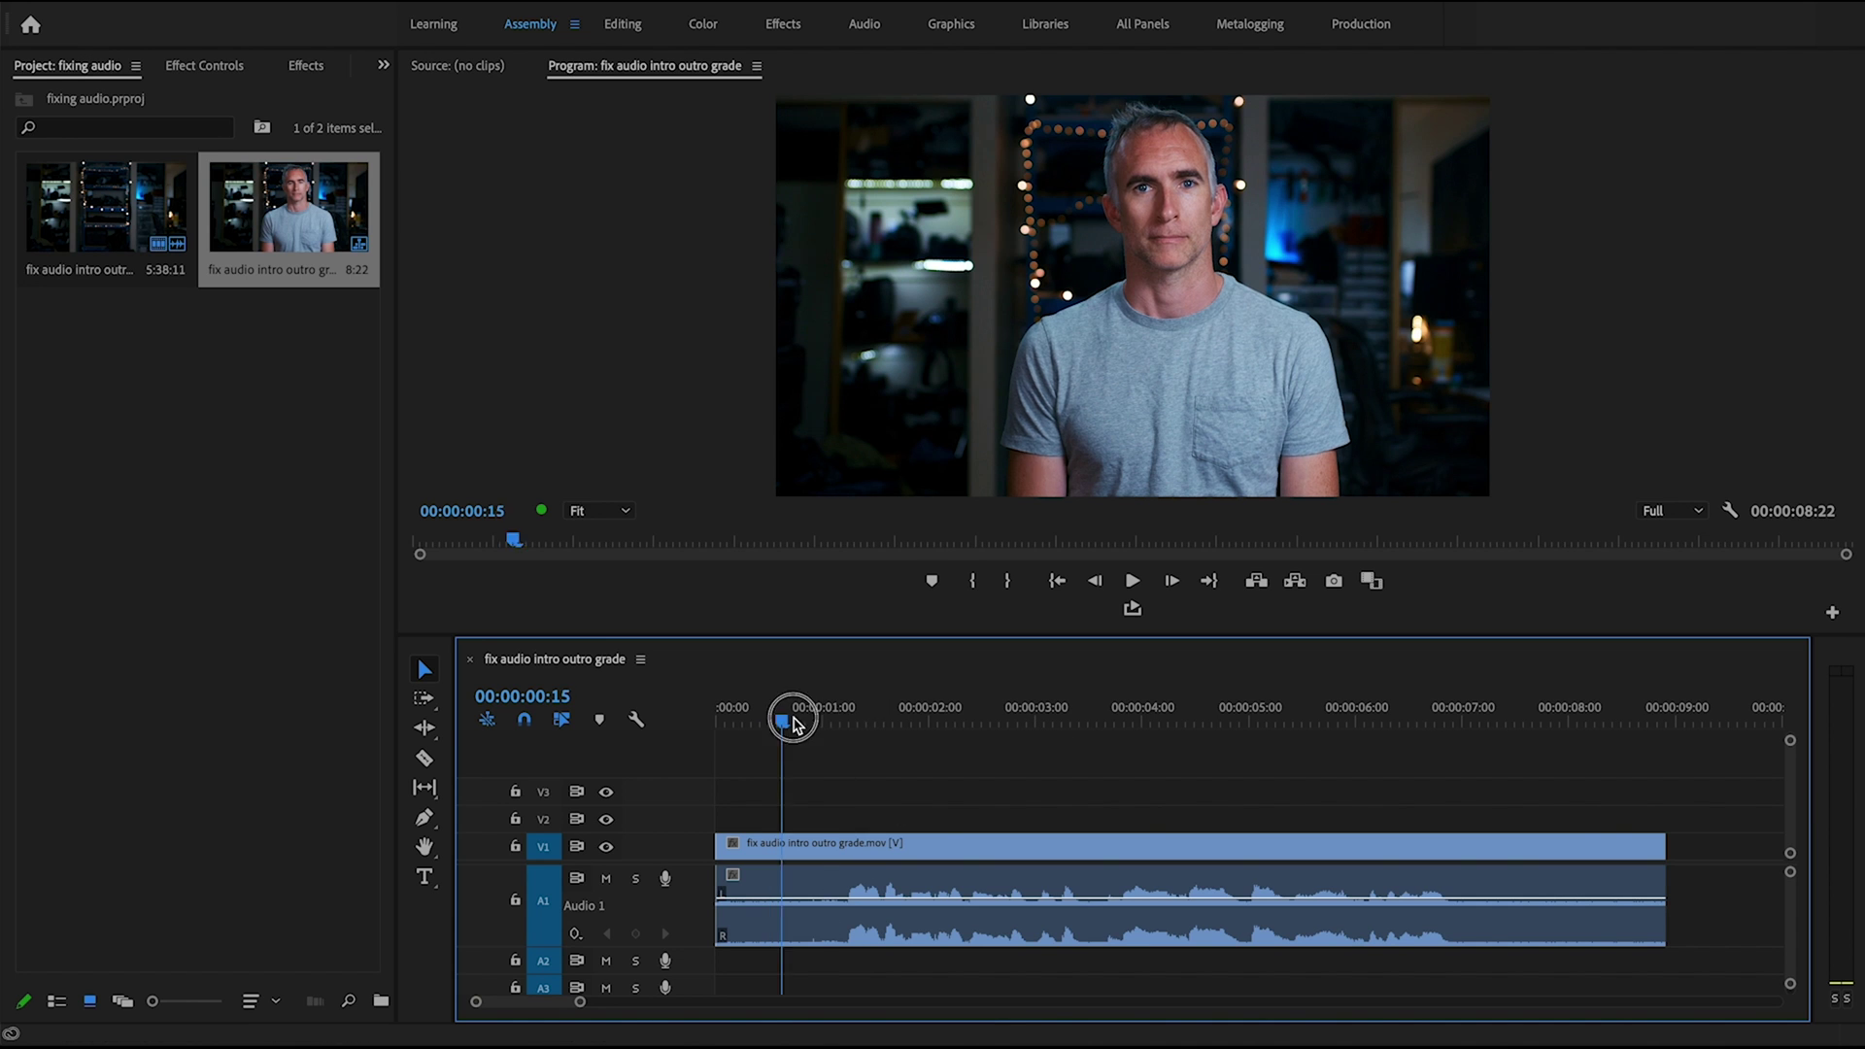
key(=)
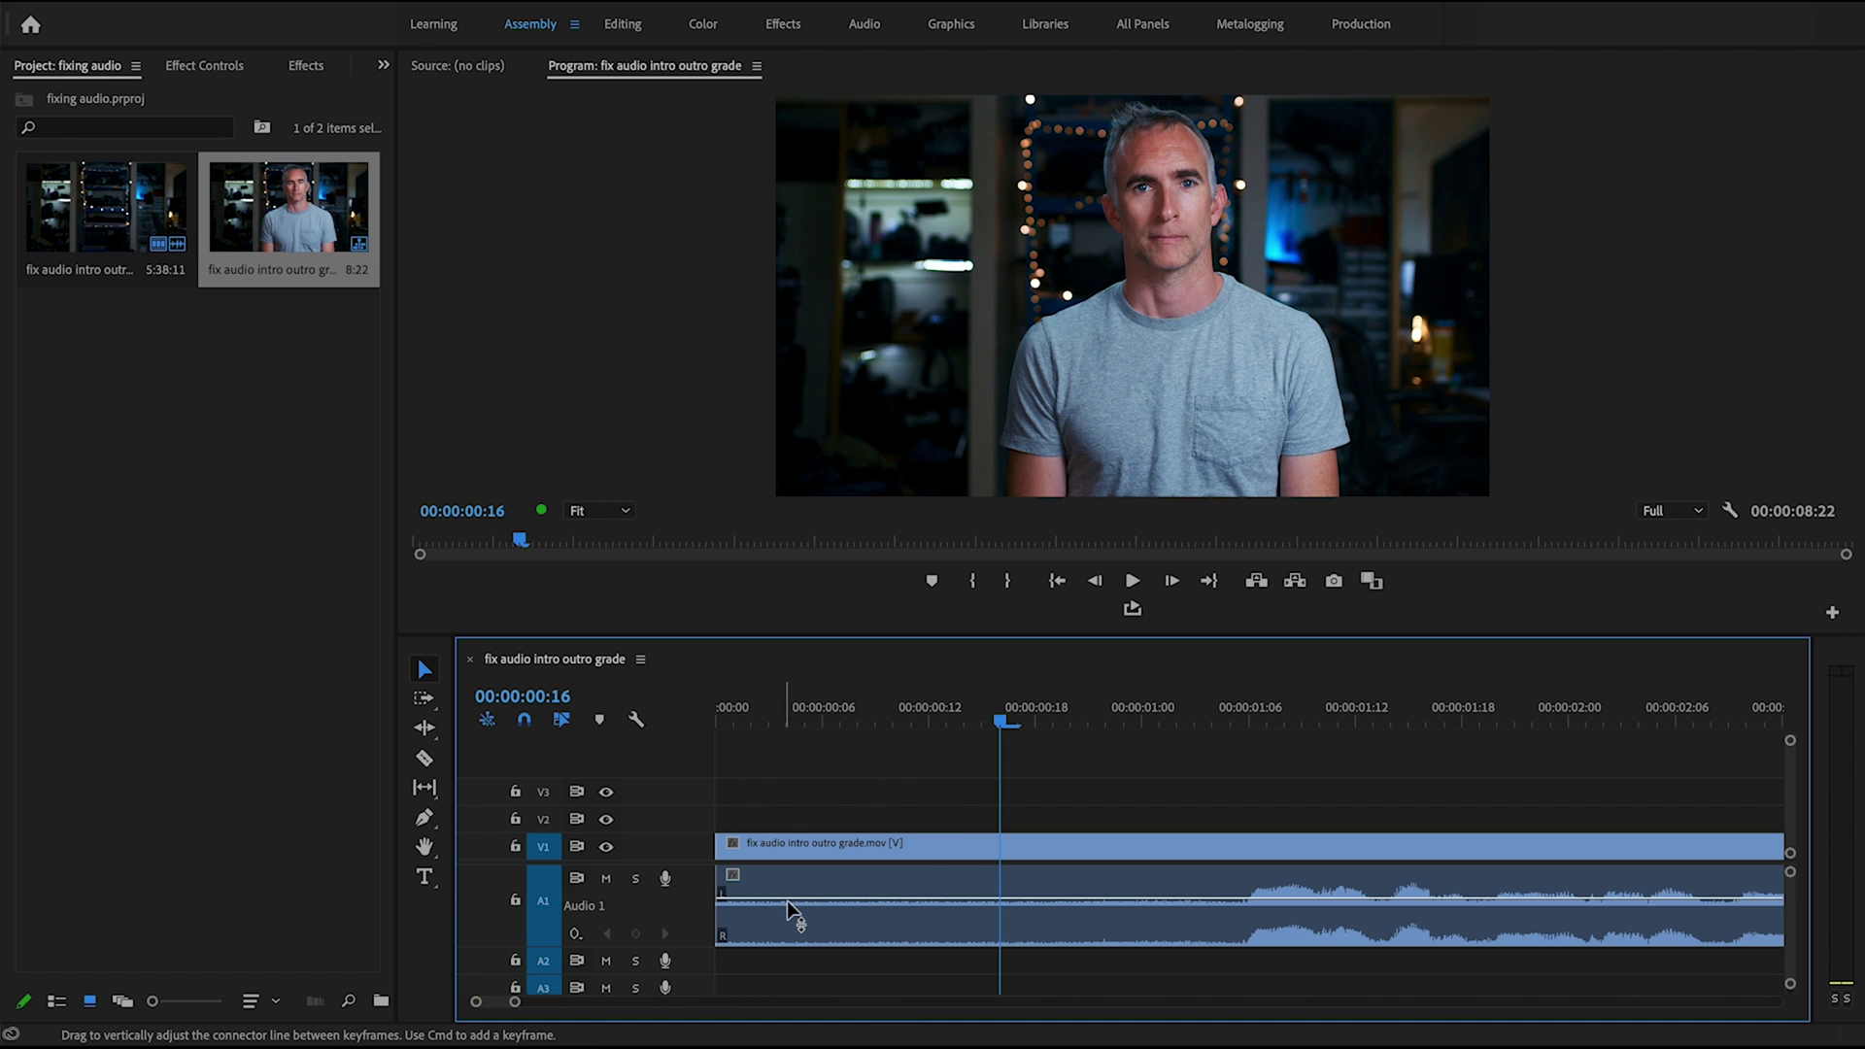
drag(1072, 717, 837, 764)
key(space)
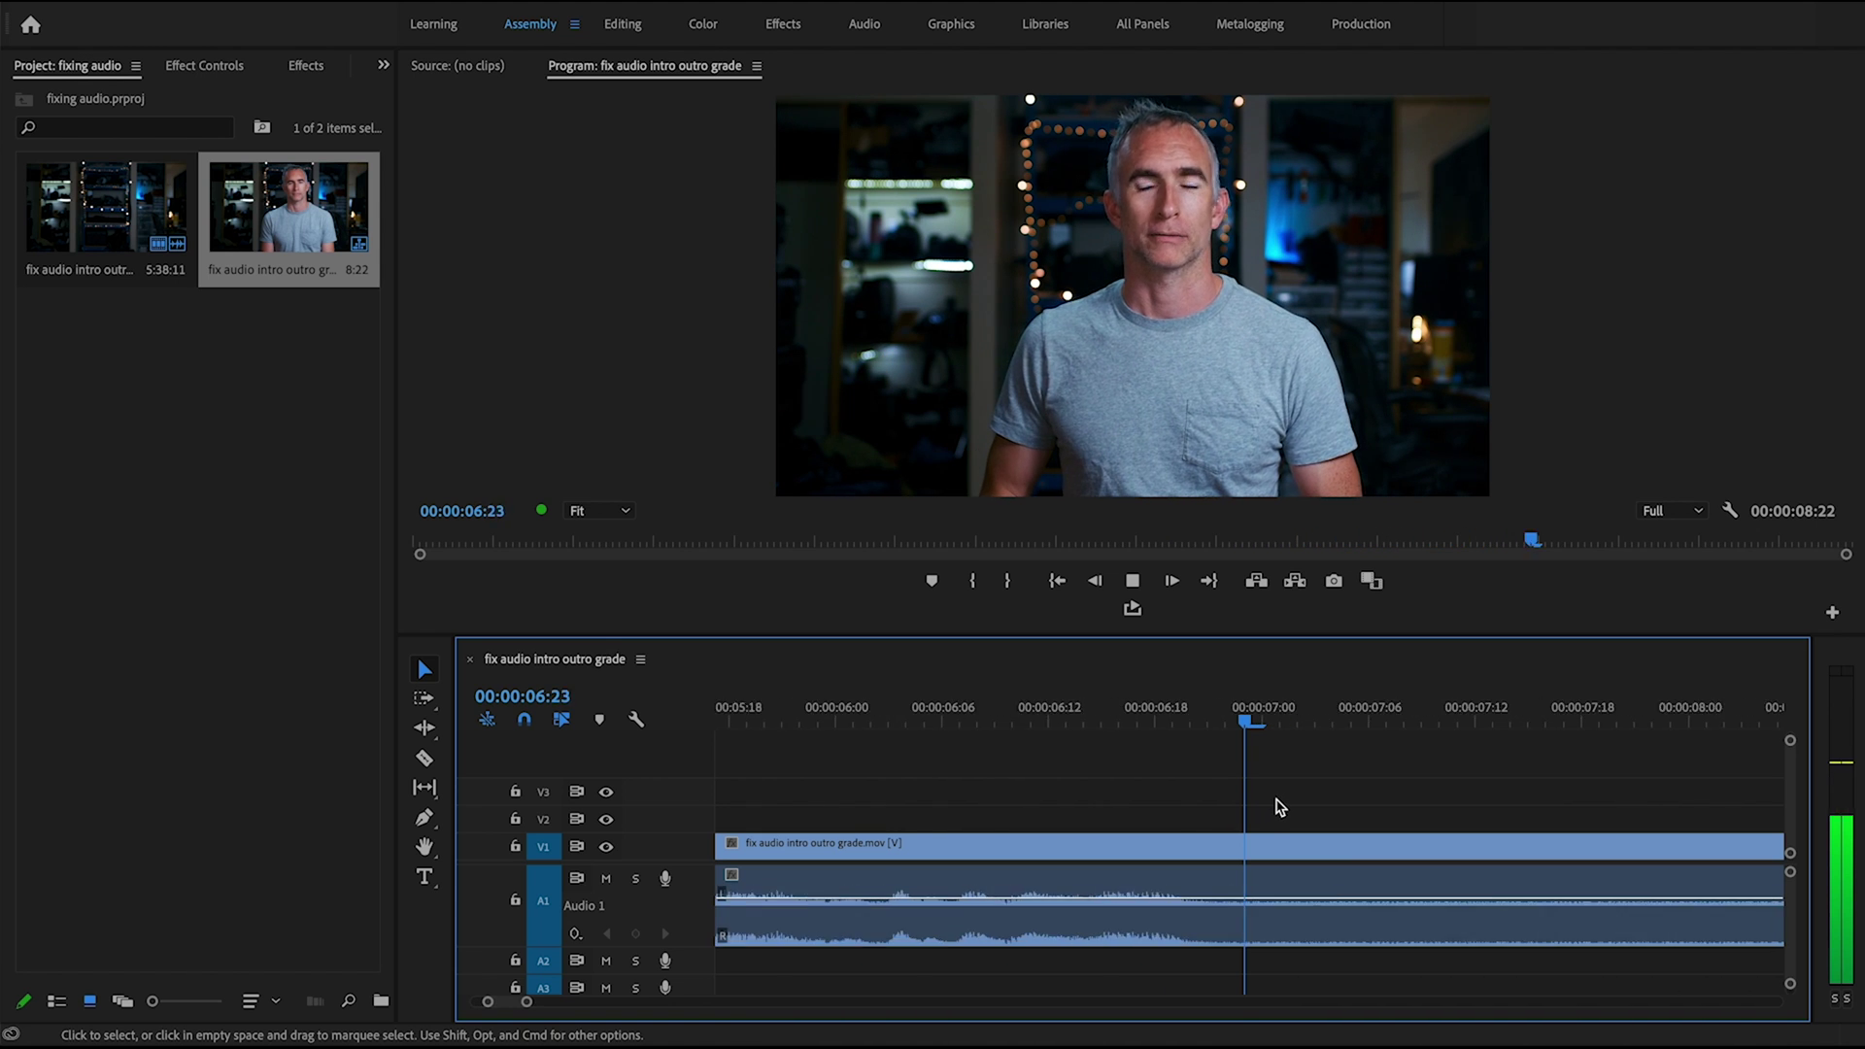
key(backslash)
Send the A1 interview clip to Adobe Audition with Edit Clip In Adobe Audition
key(Home)
click(814, 714)
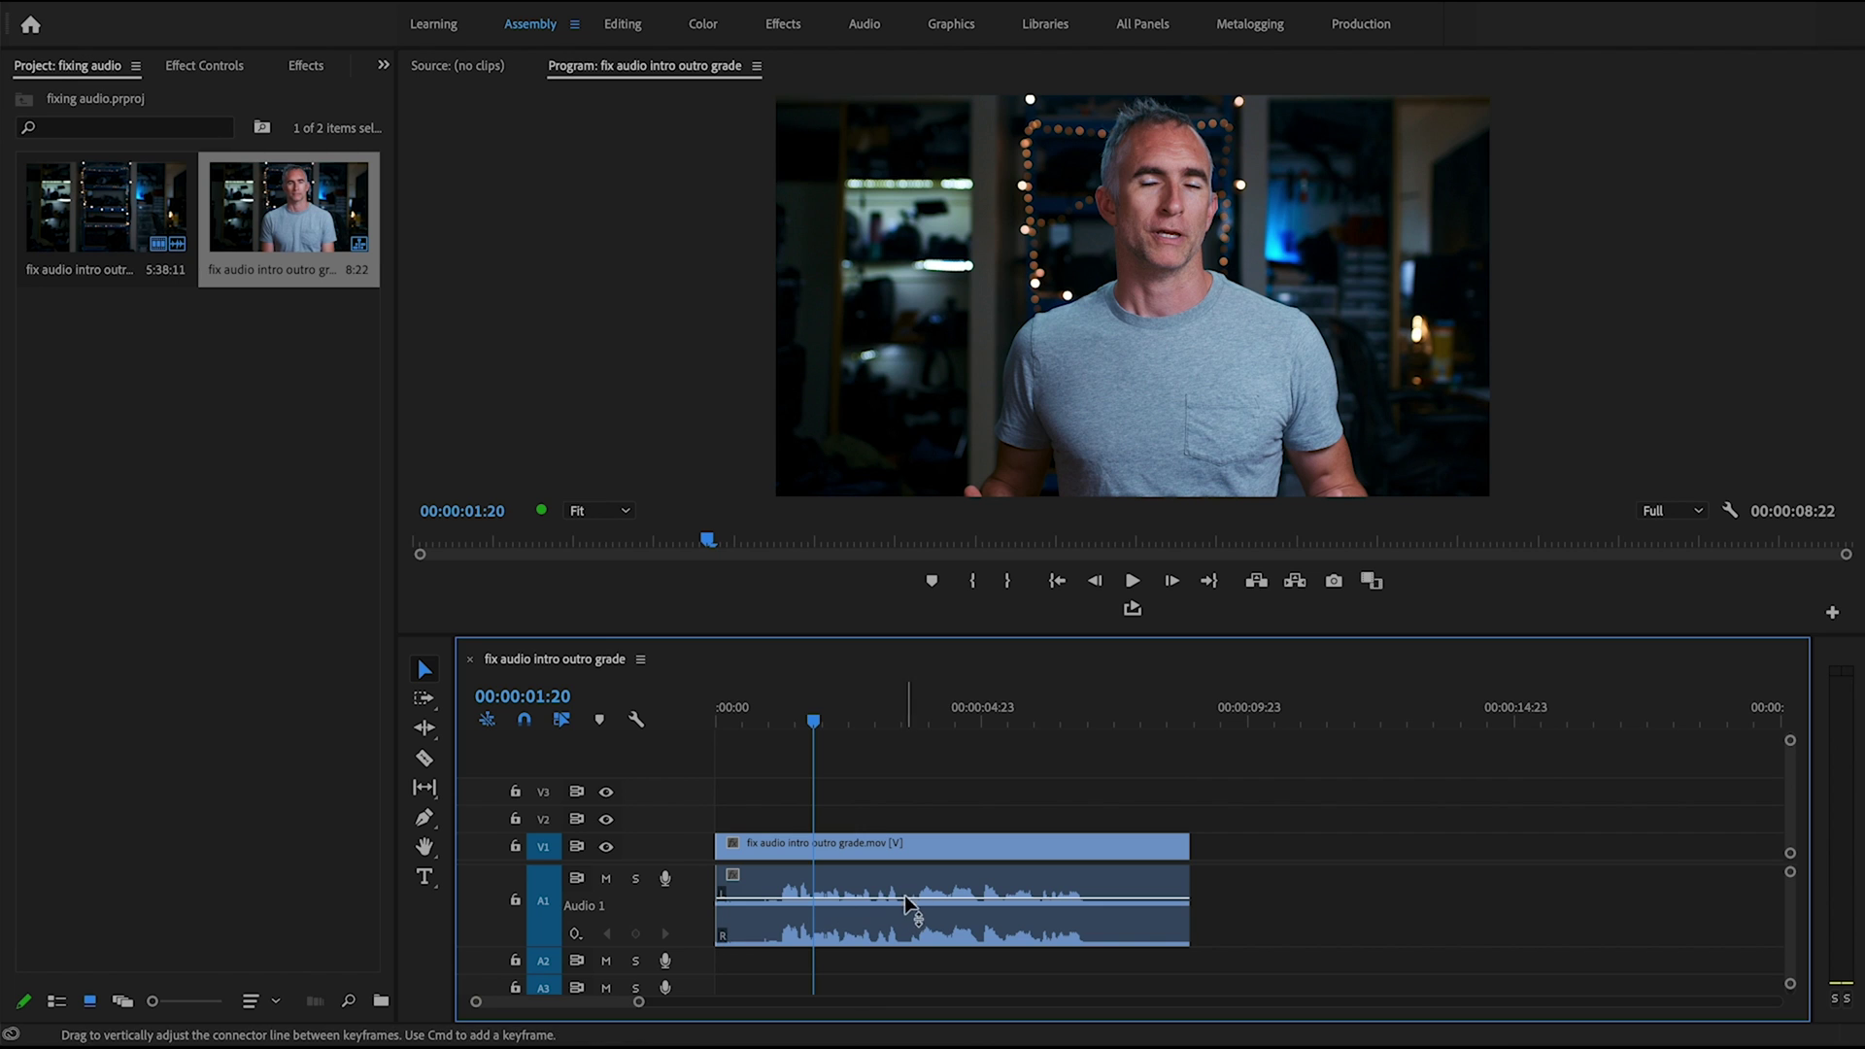
right_click(812, 892)
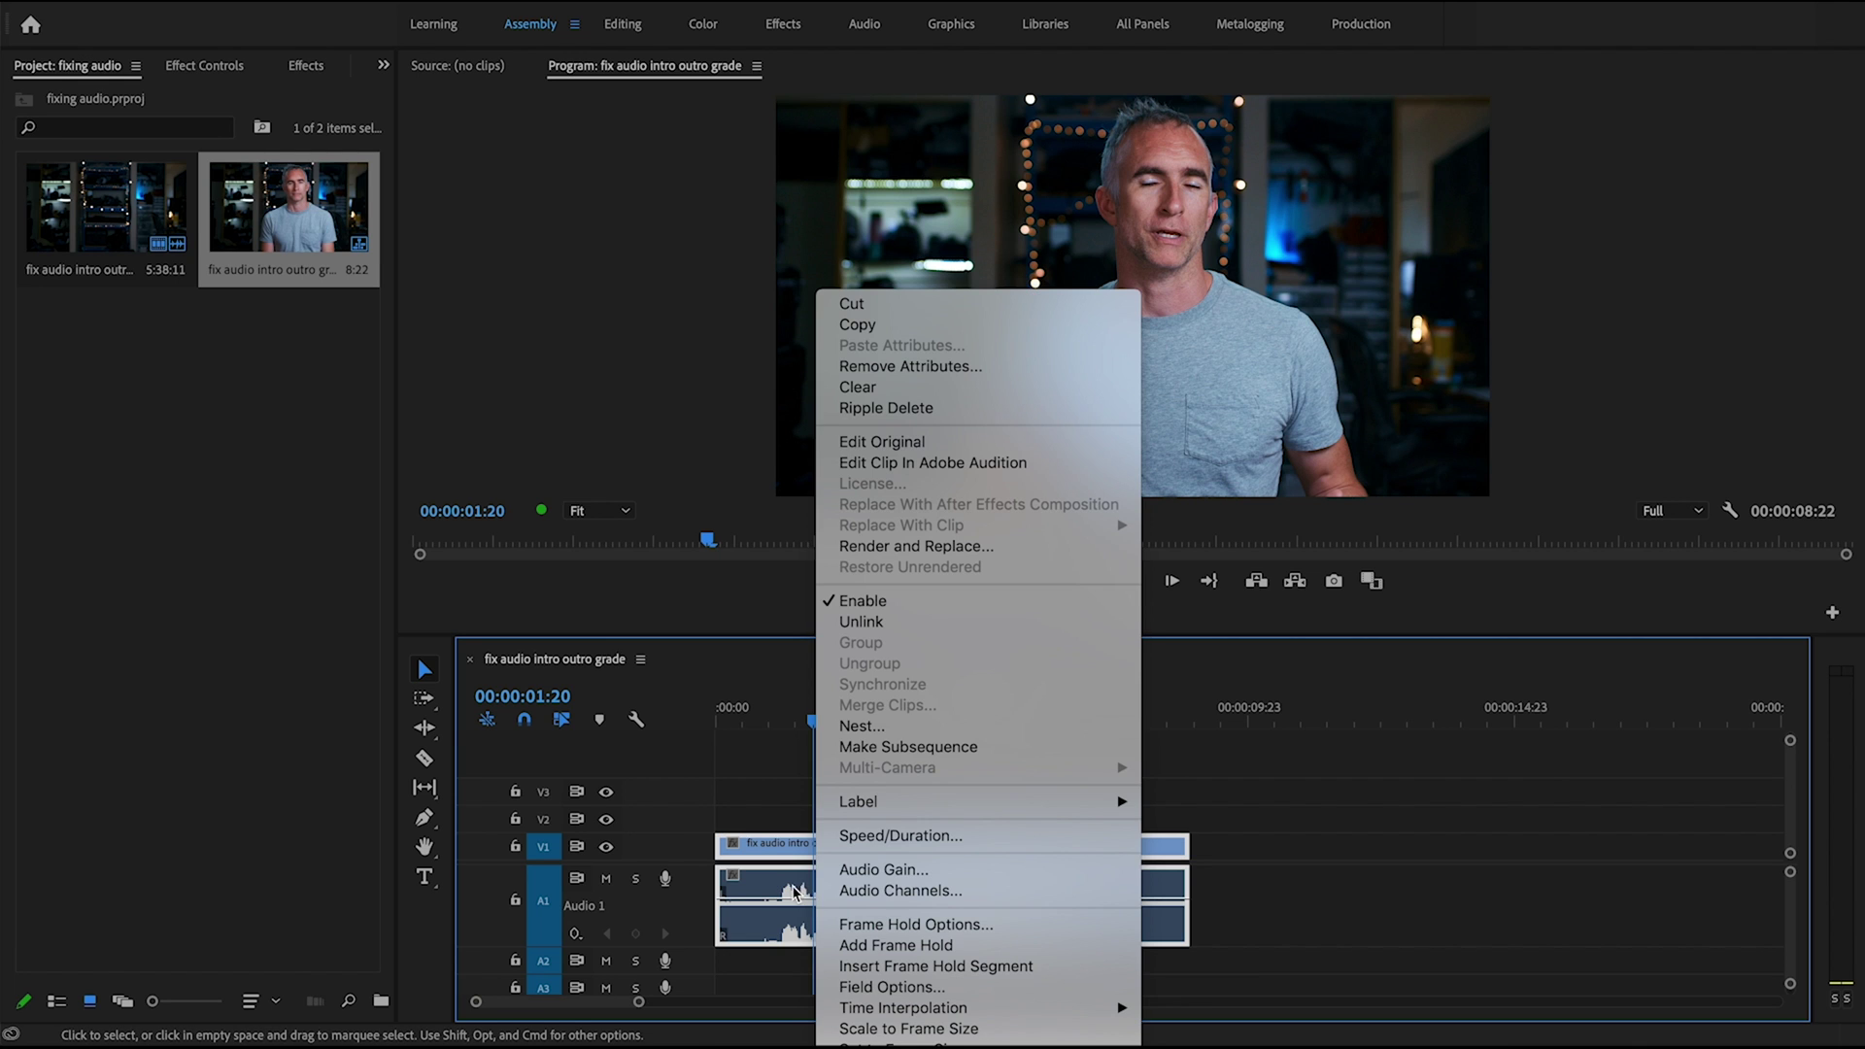
click(930, 465)
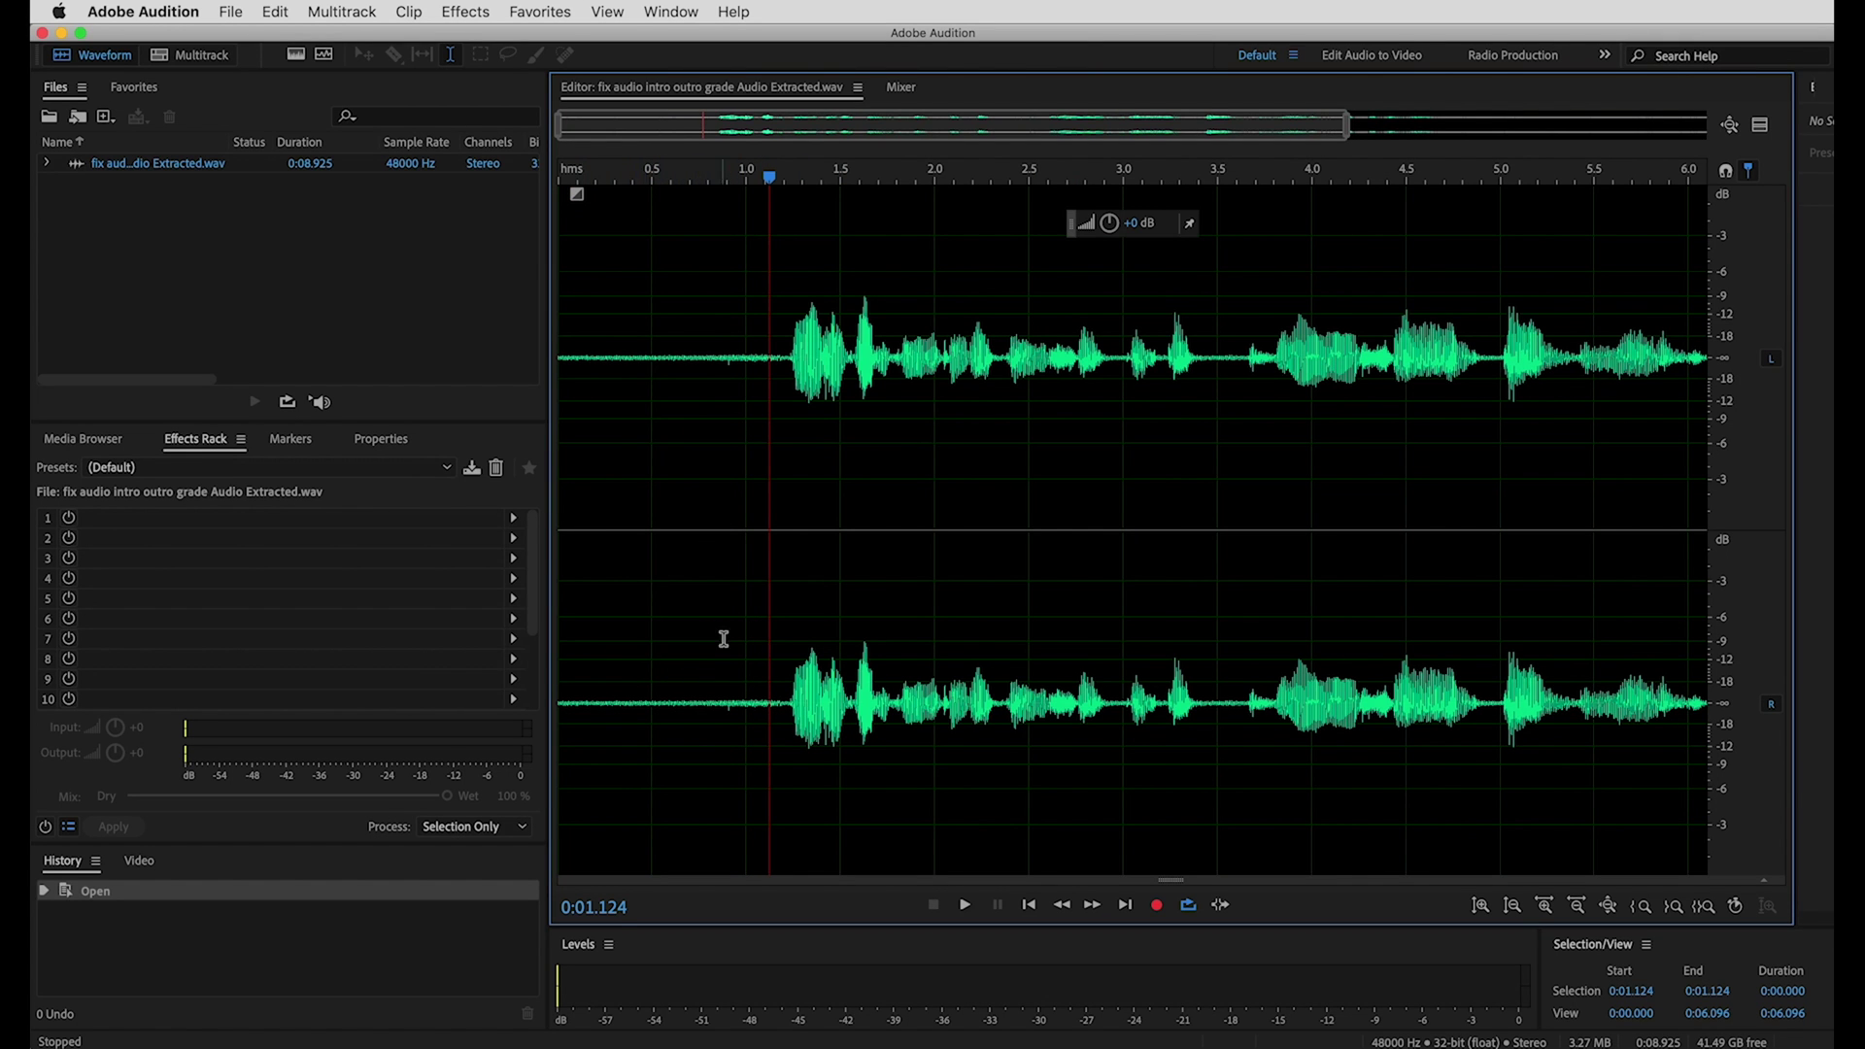
Select the silent opening from 0 to 0.905 s and capture it as a noise print
drag(721, 638, 530, 633)
drag(787, 510, 1339, 516)
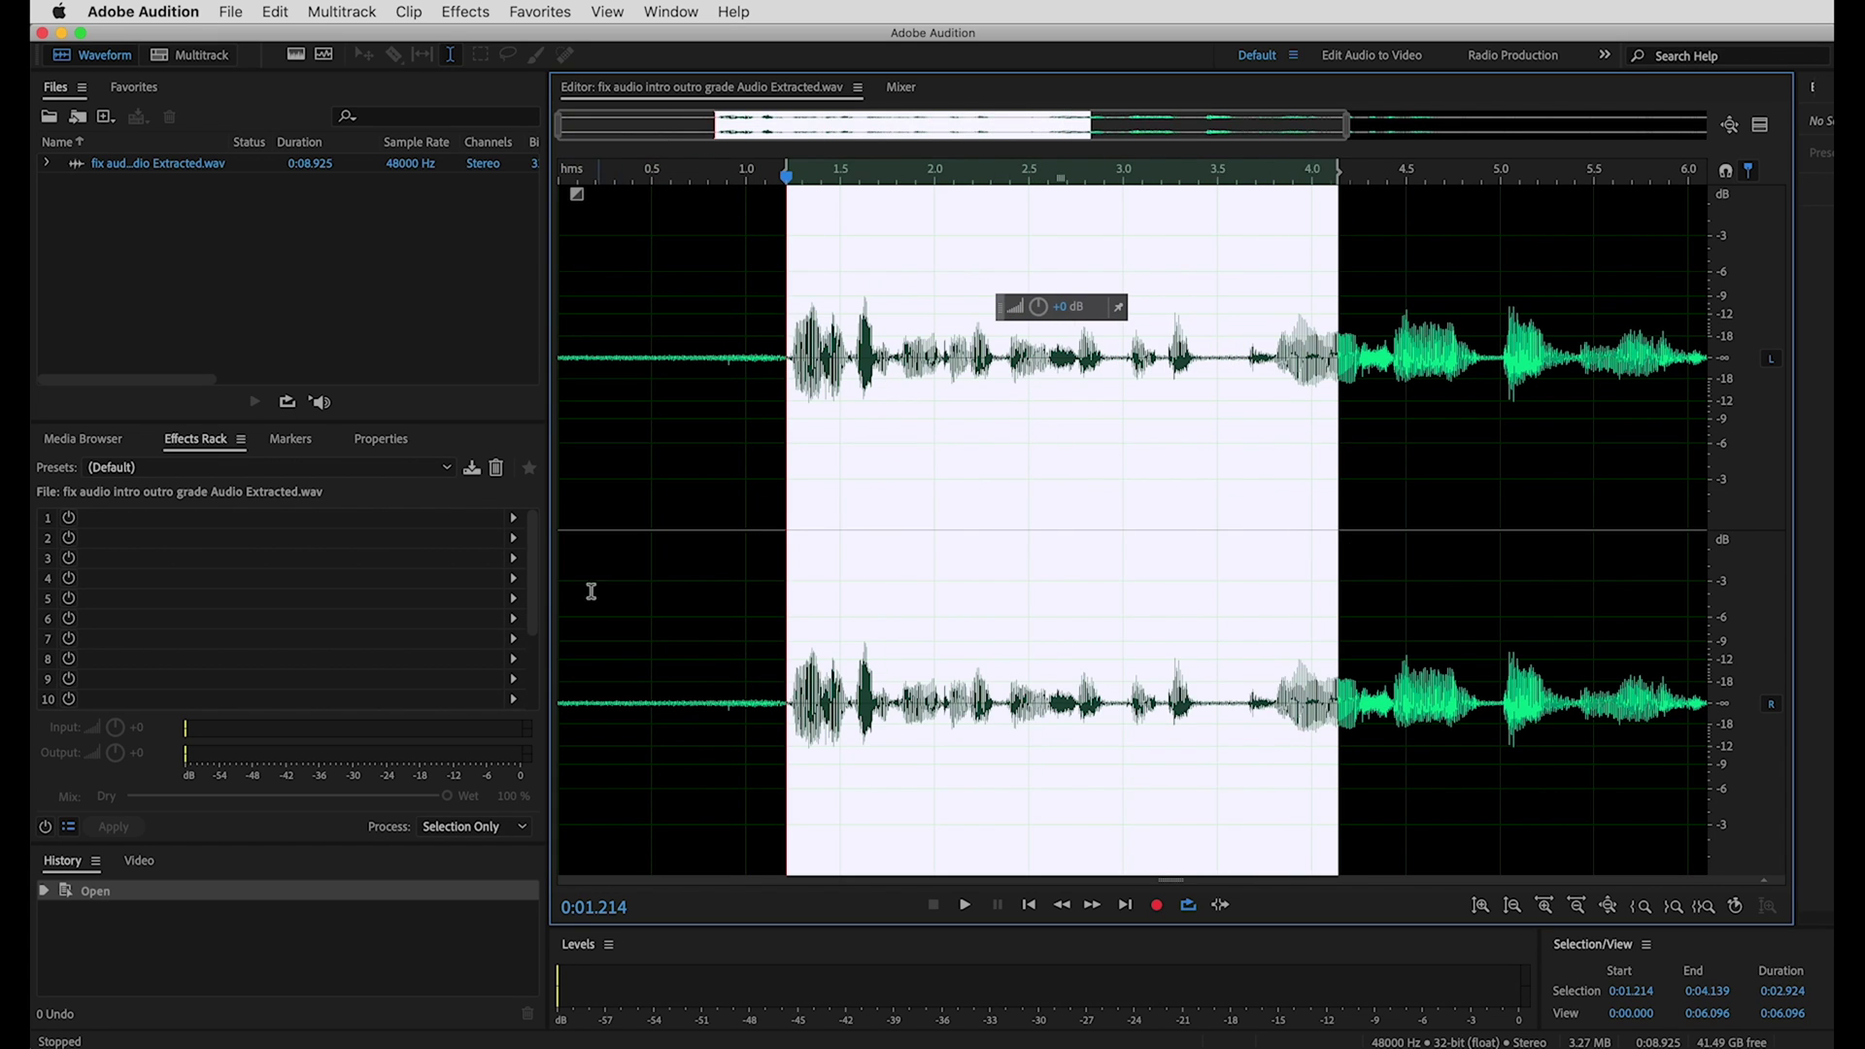
drag(727, 646, 512, 622)
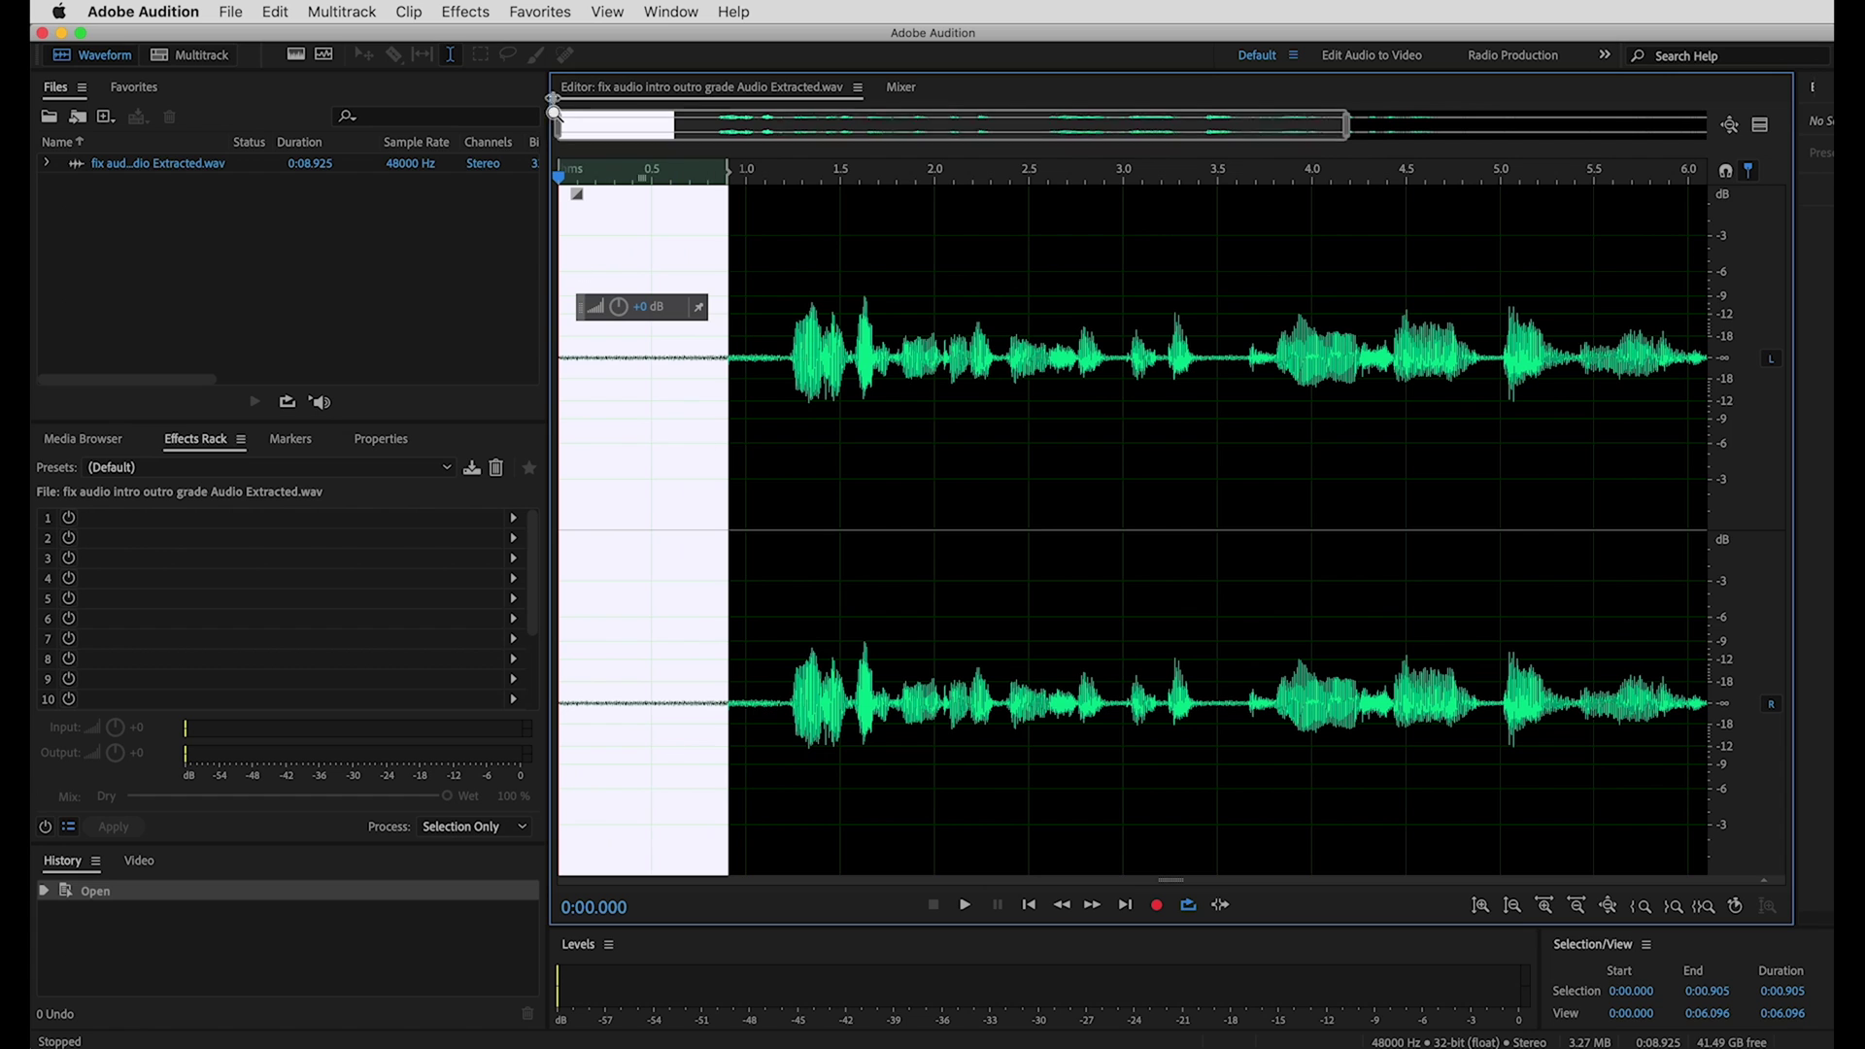
click(462, 10)
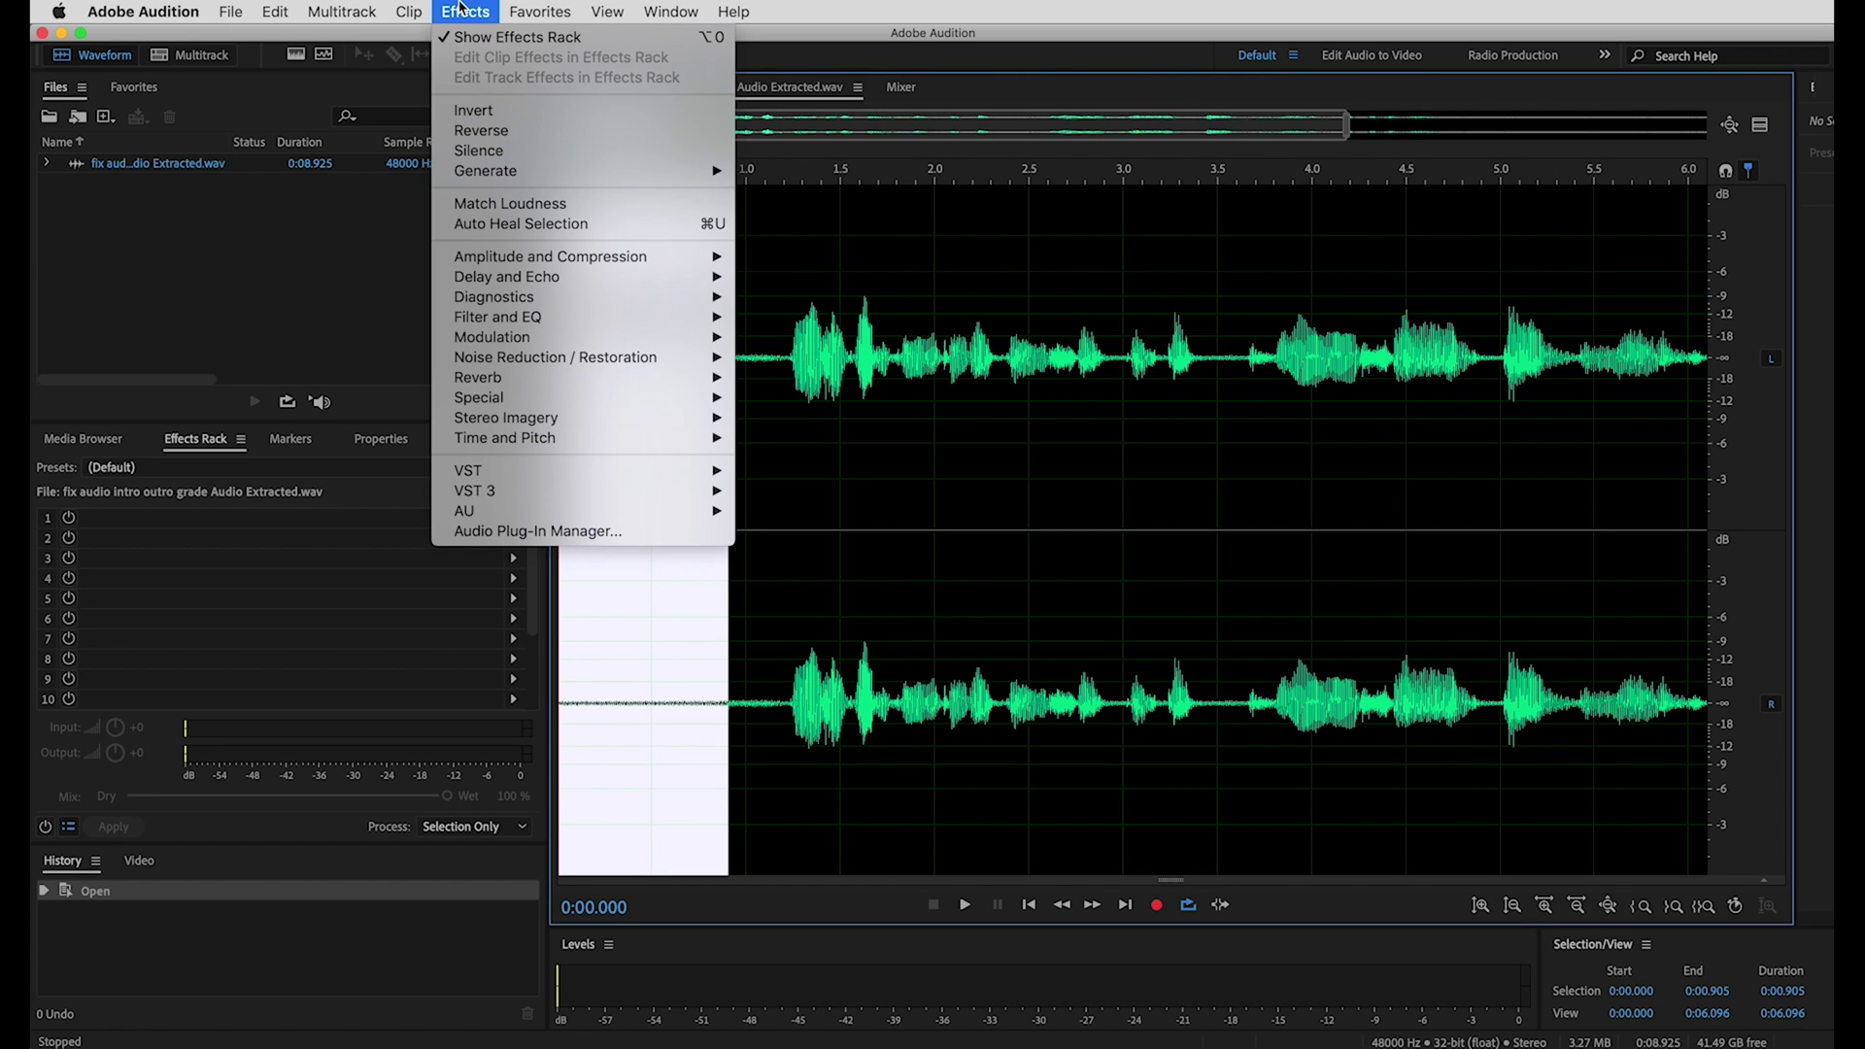
mouse_move(626, 360)
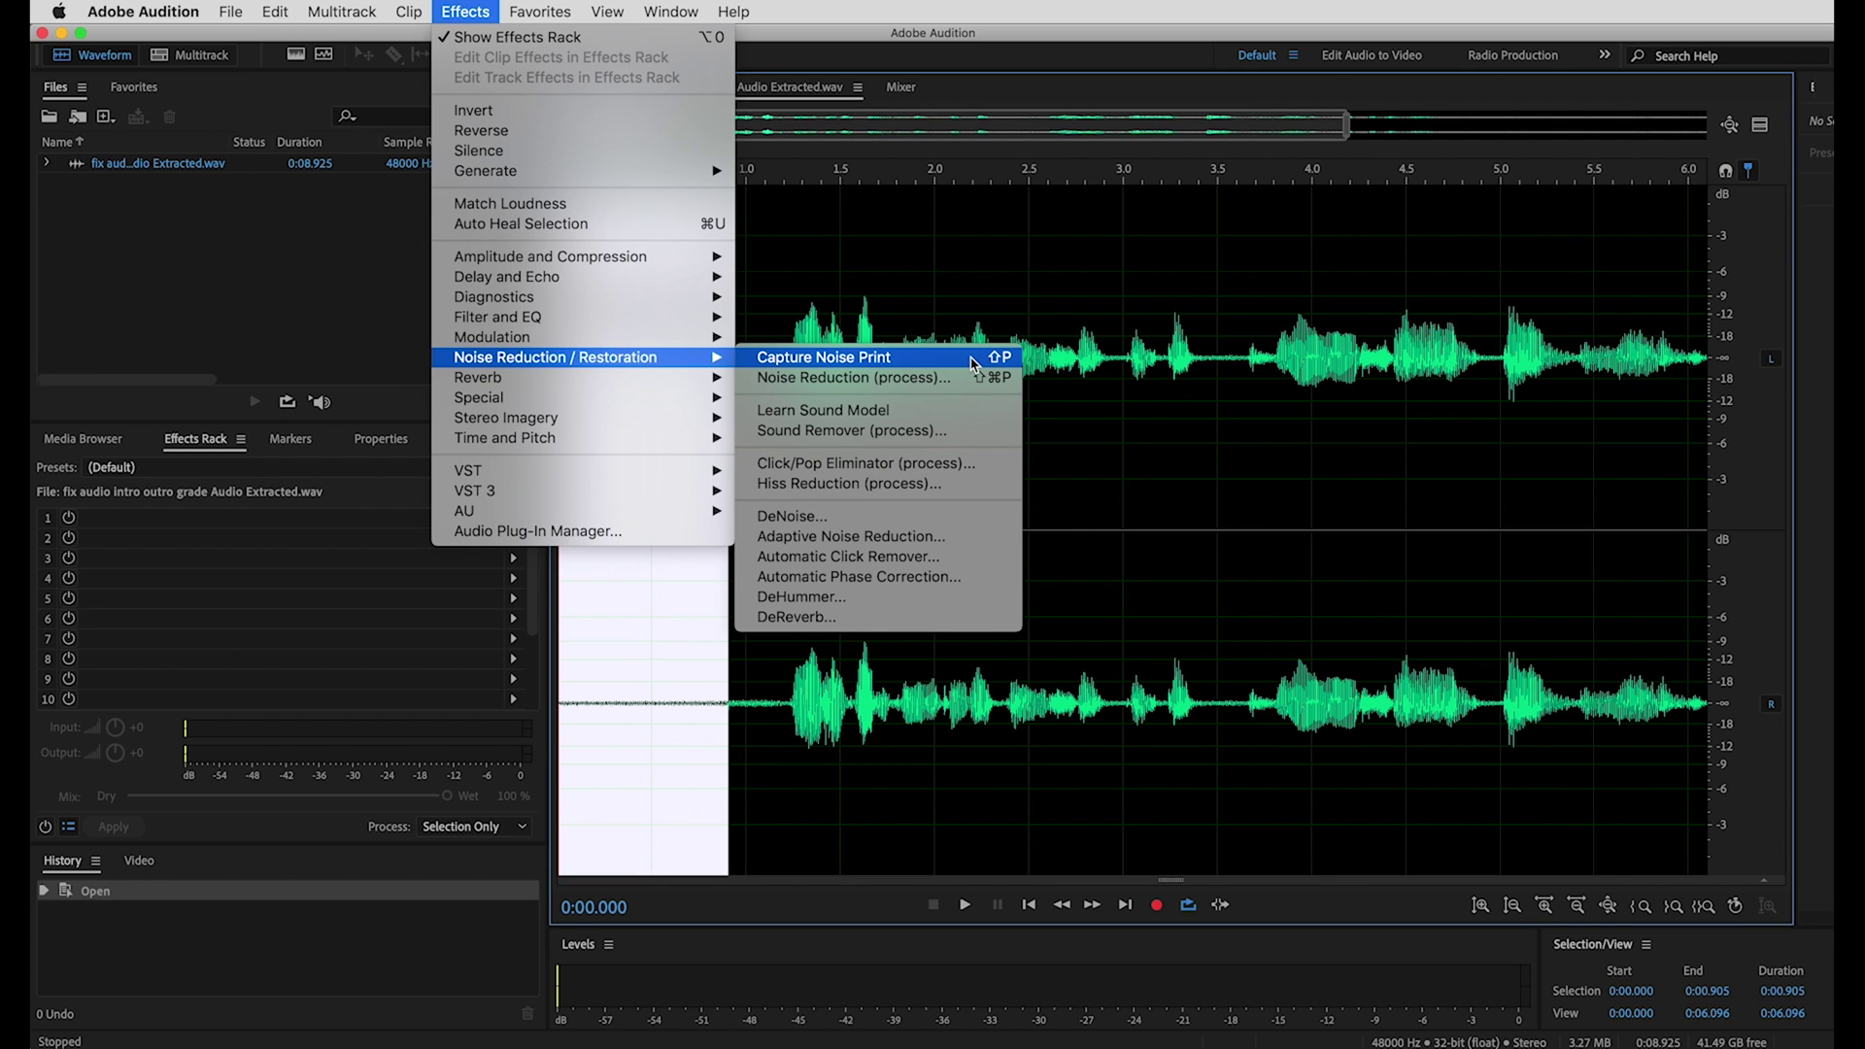
click(933, 360)
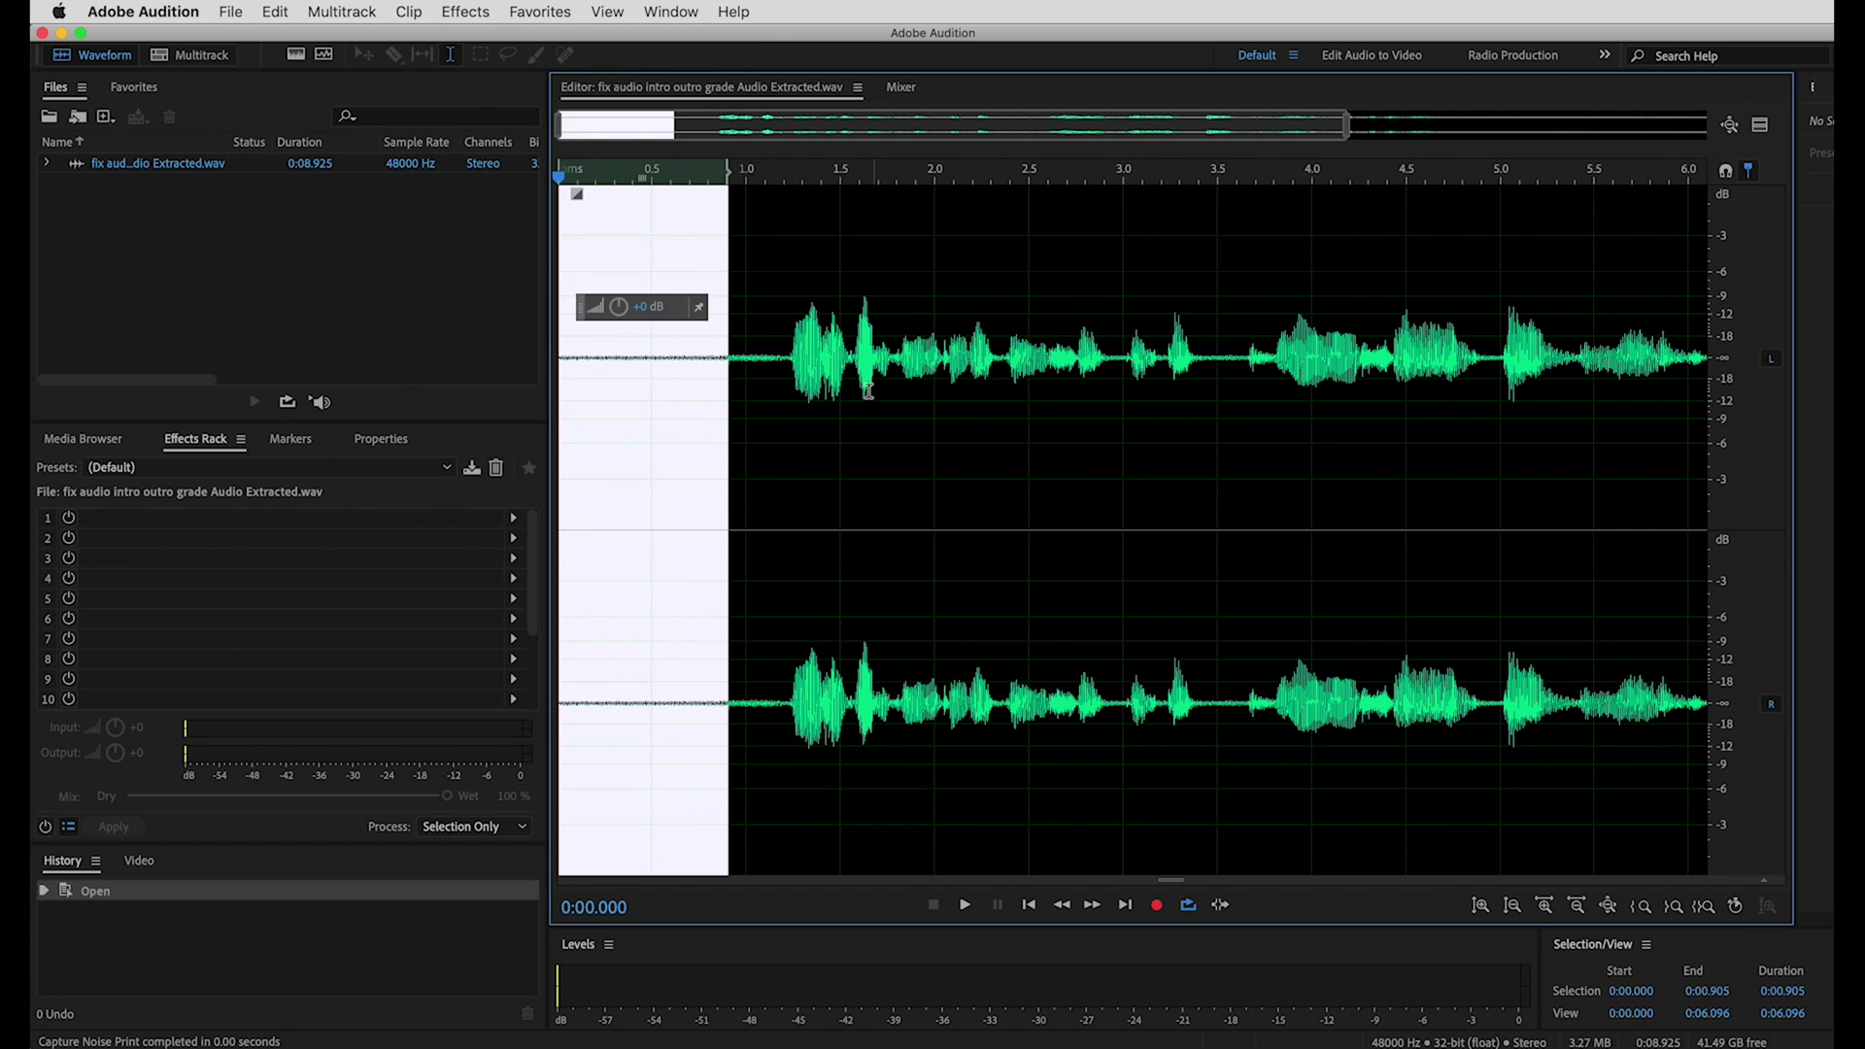
Clear the trial selections and select the whole recording
click(867, 391)
drag(590, 415, 747, 413)
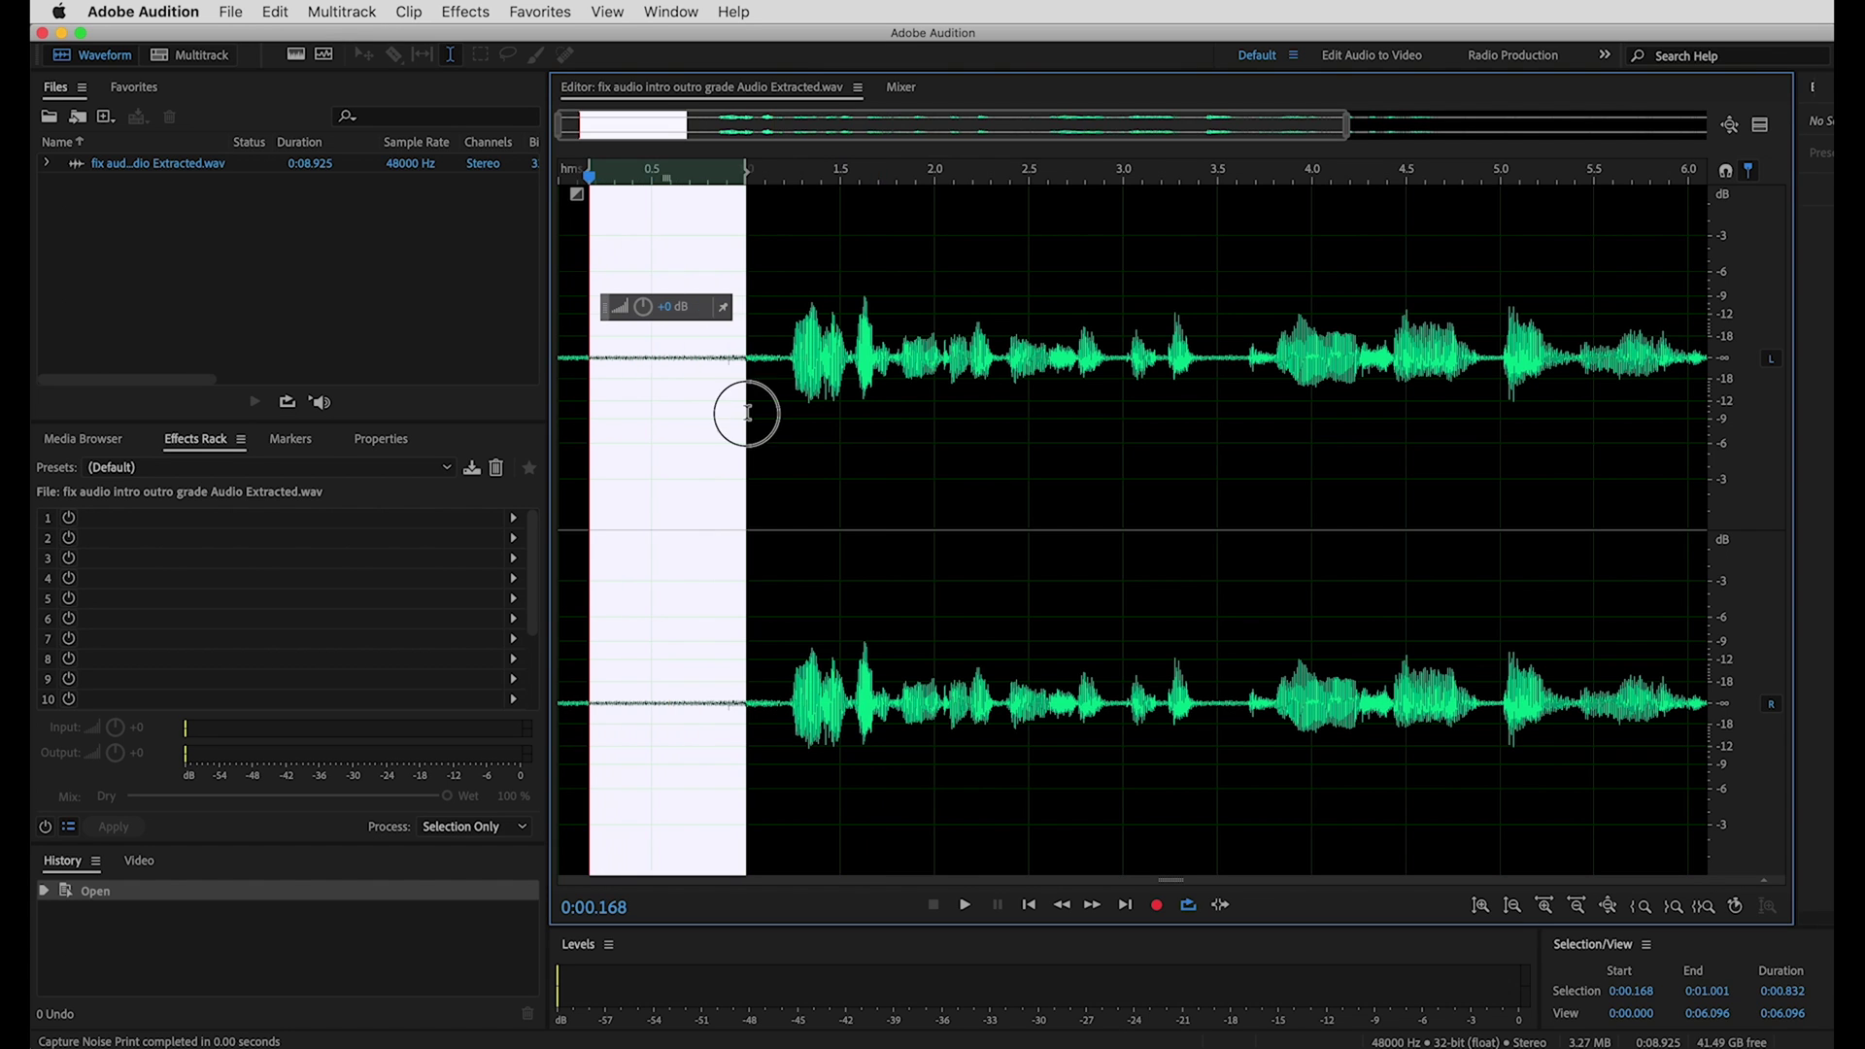
click(782, 437)
drag(584, 430, 734, 417)
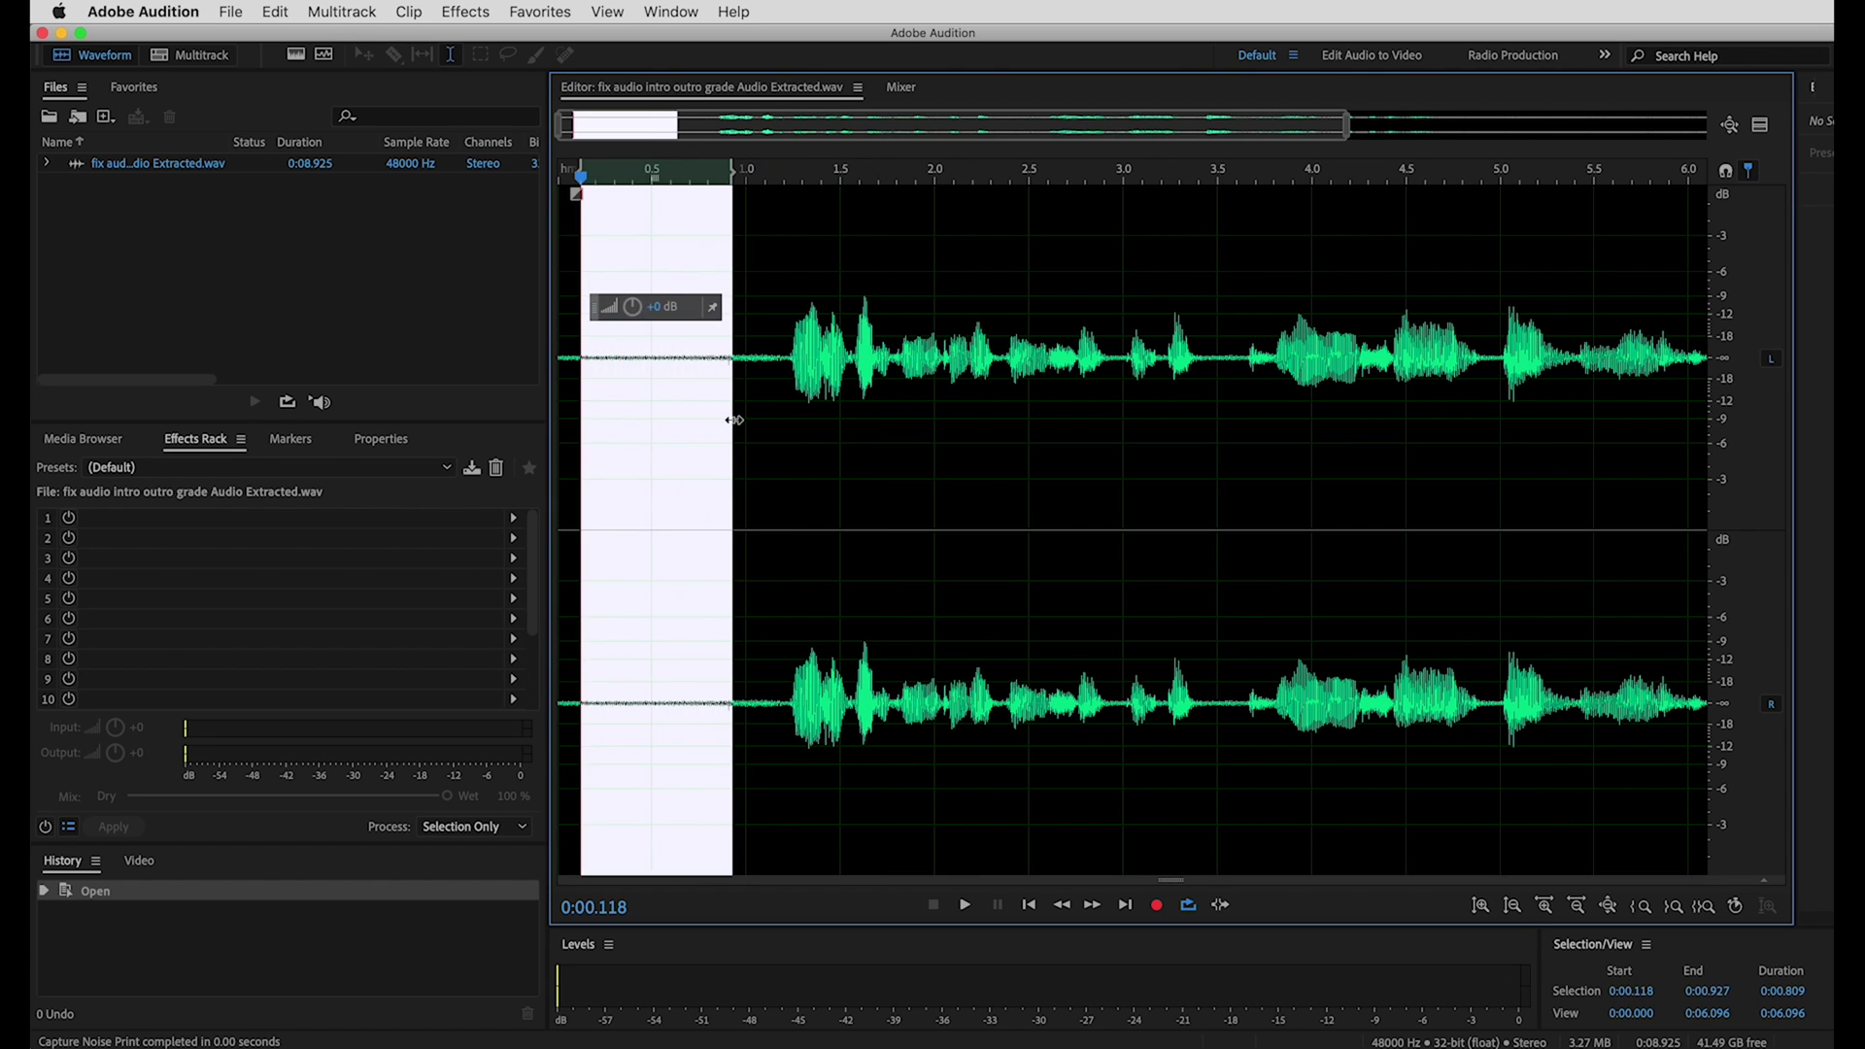
click(790, 442)
key(super+a)
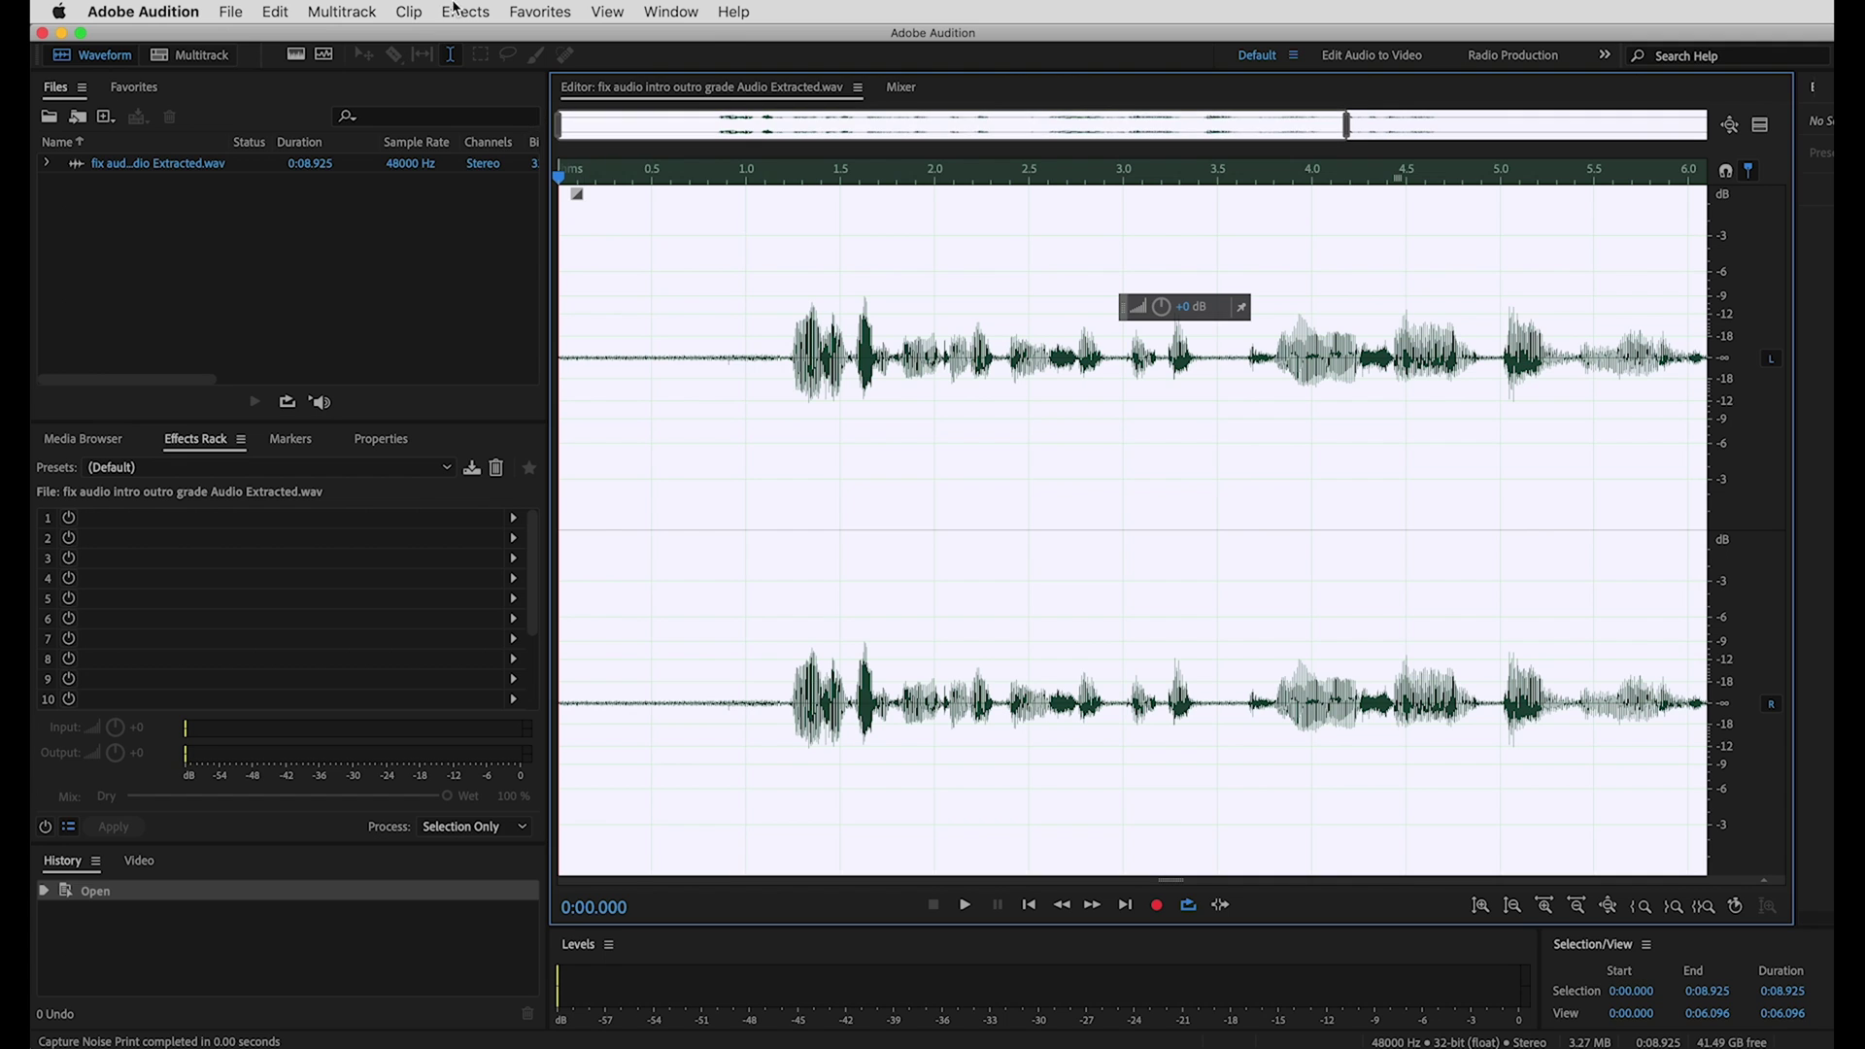
Preview and apply Noise Reduction at 60%, reducing by 18 dB, to the recording
click(542, 10)
mouse_move(492, 8)
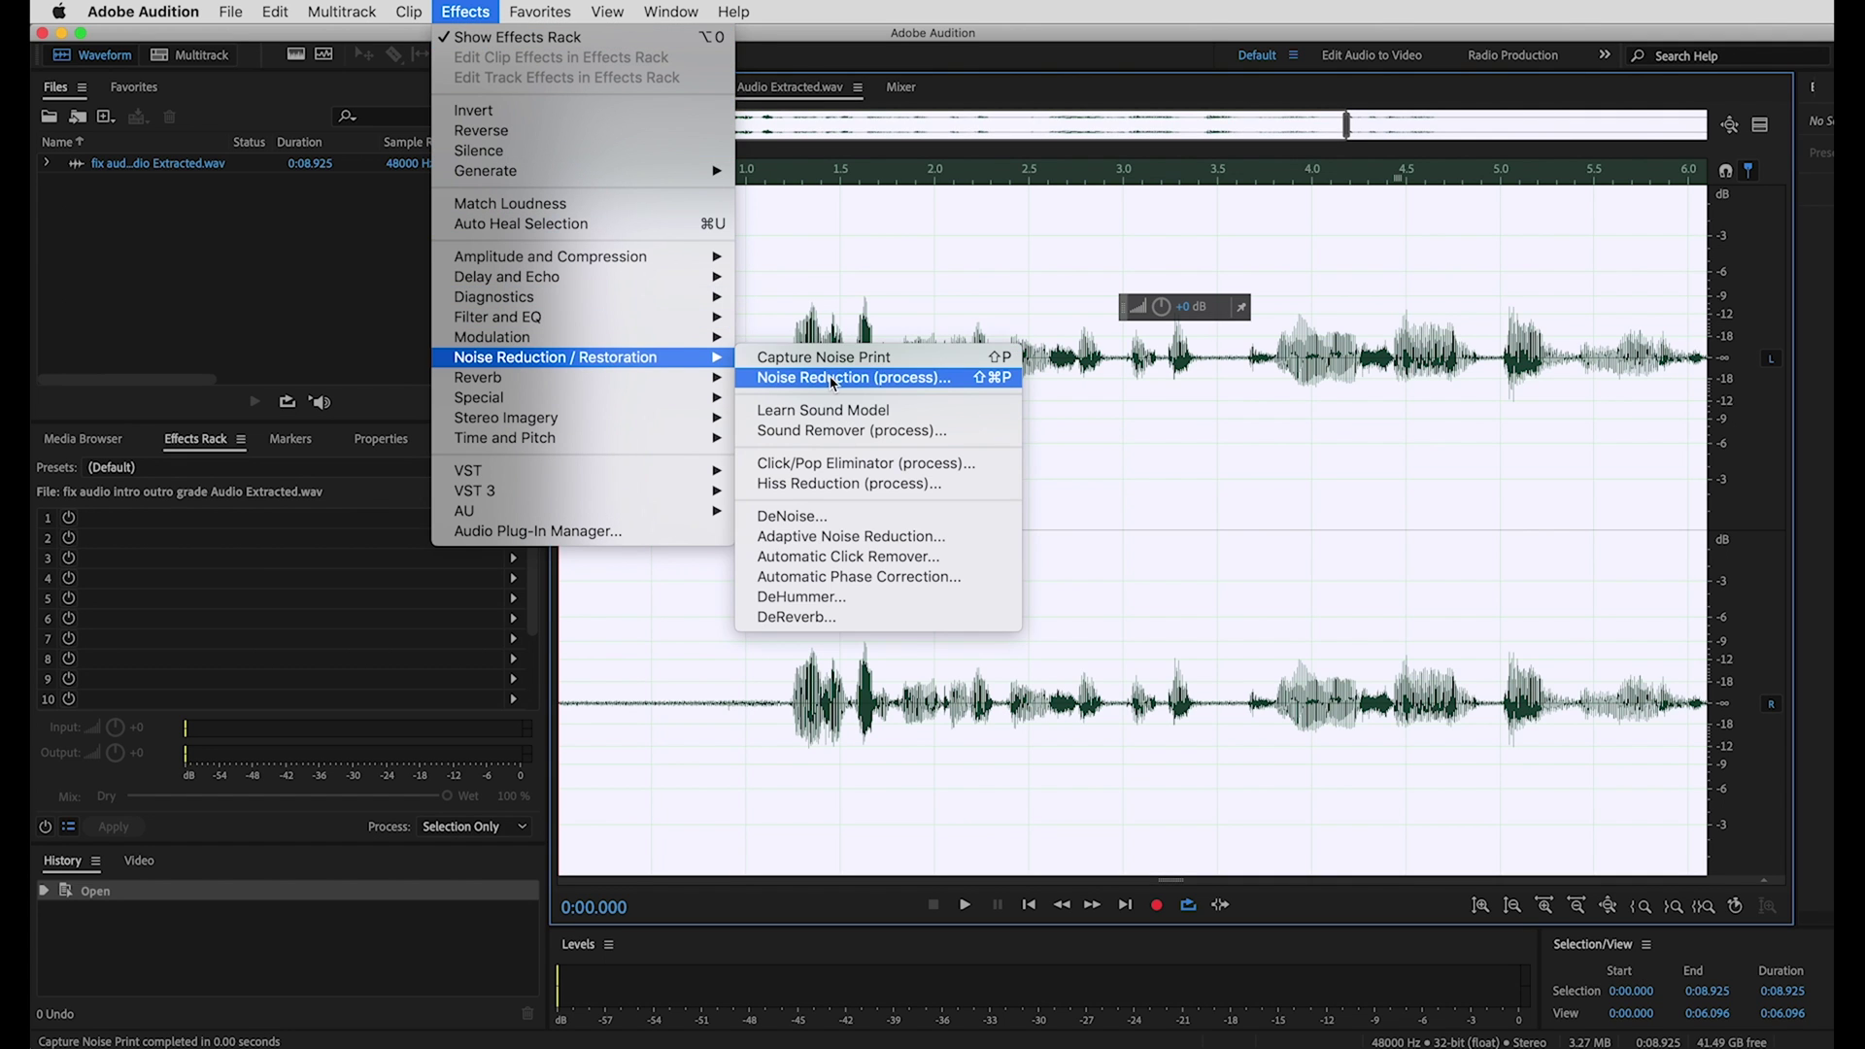
click(918, 384)
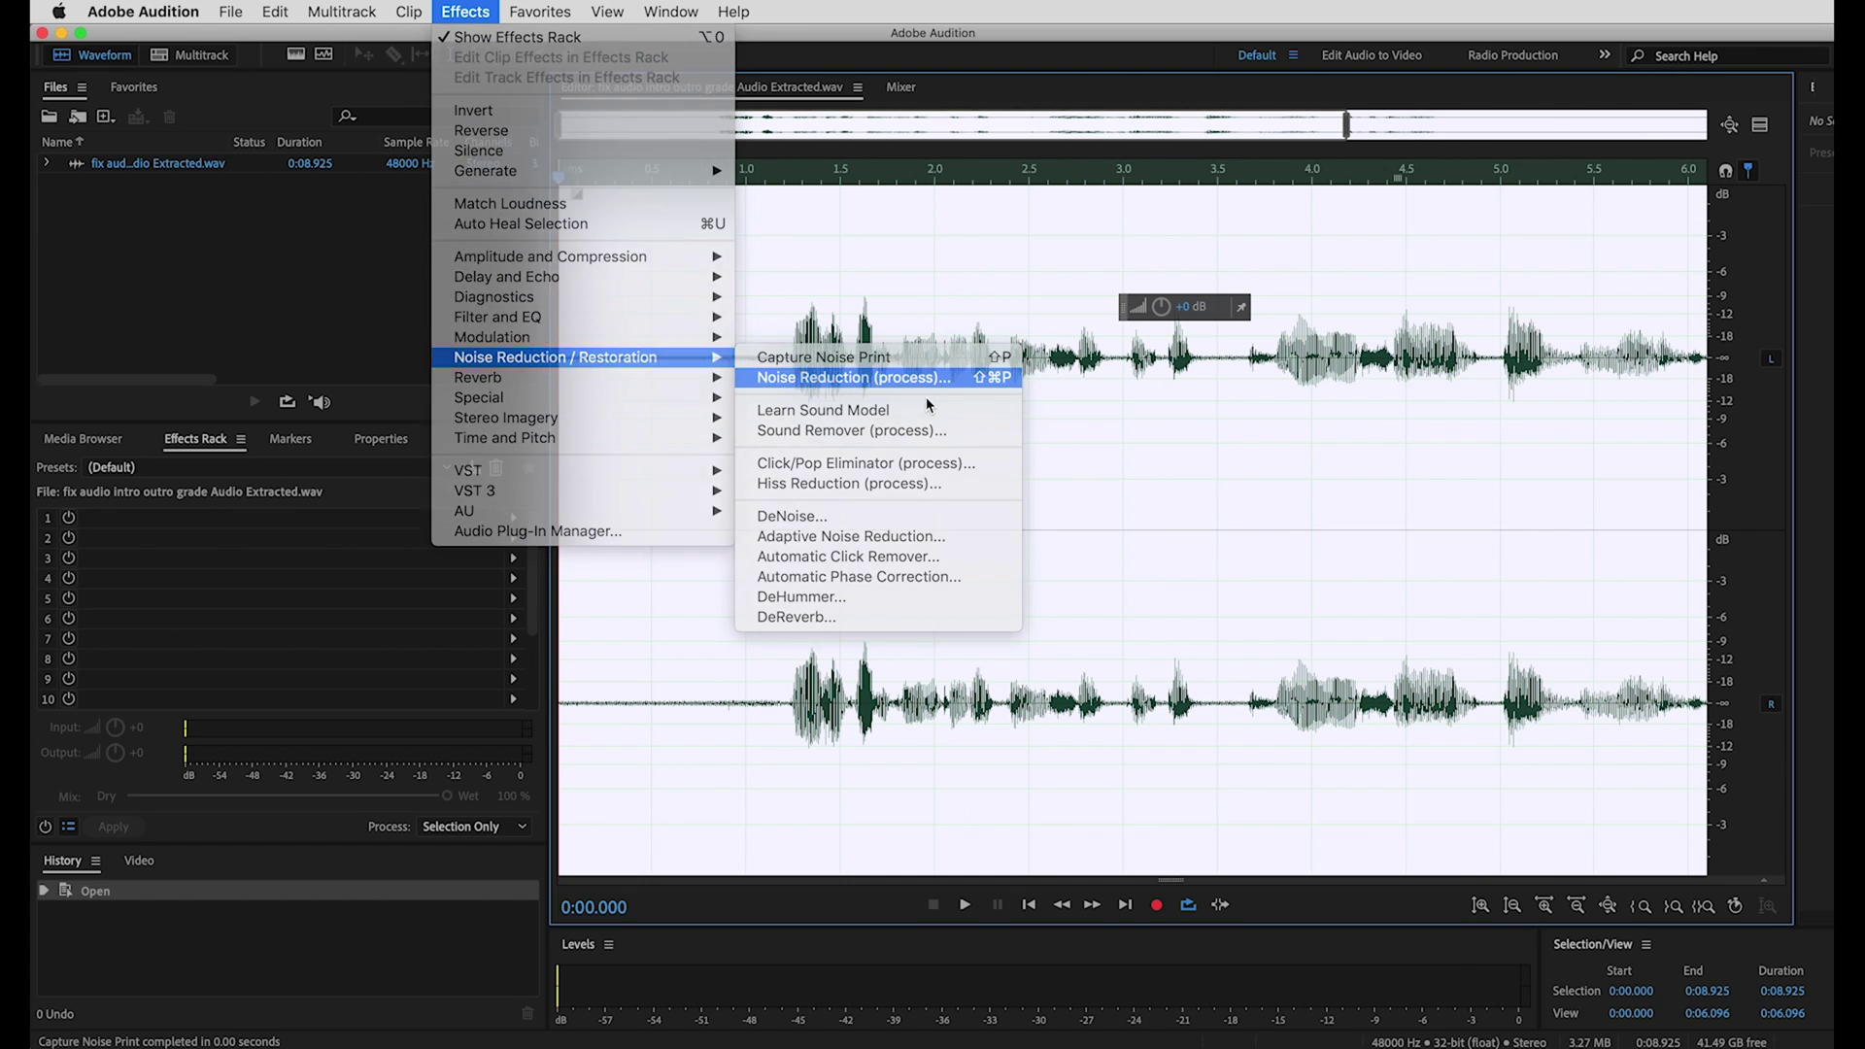
drag(1626, 381, 622, 151)
drag(870, 600, 803, 598)
mouse_move(775, 635)
mouse_down()
mouse_move(845, 637)
mouse_move(749, 634)
mouse_move(799, 643)
mouse_move(797, 600)
mouse_move(801, 638)
mouse_up()
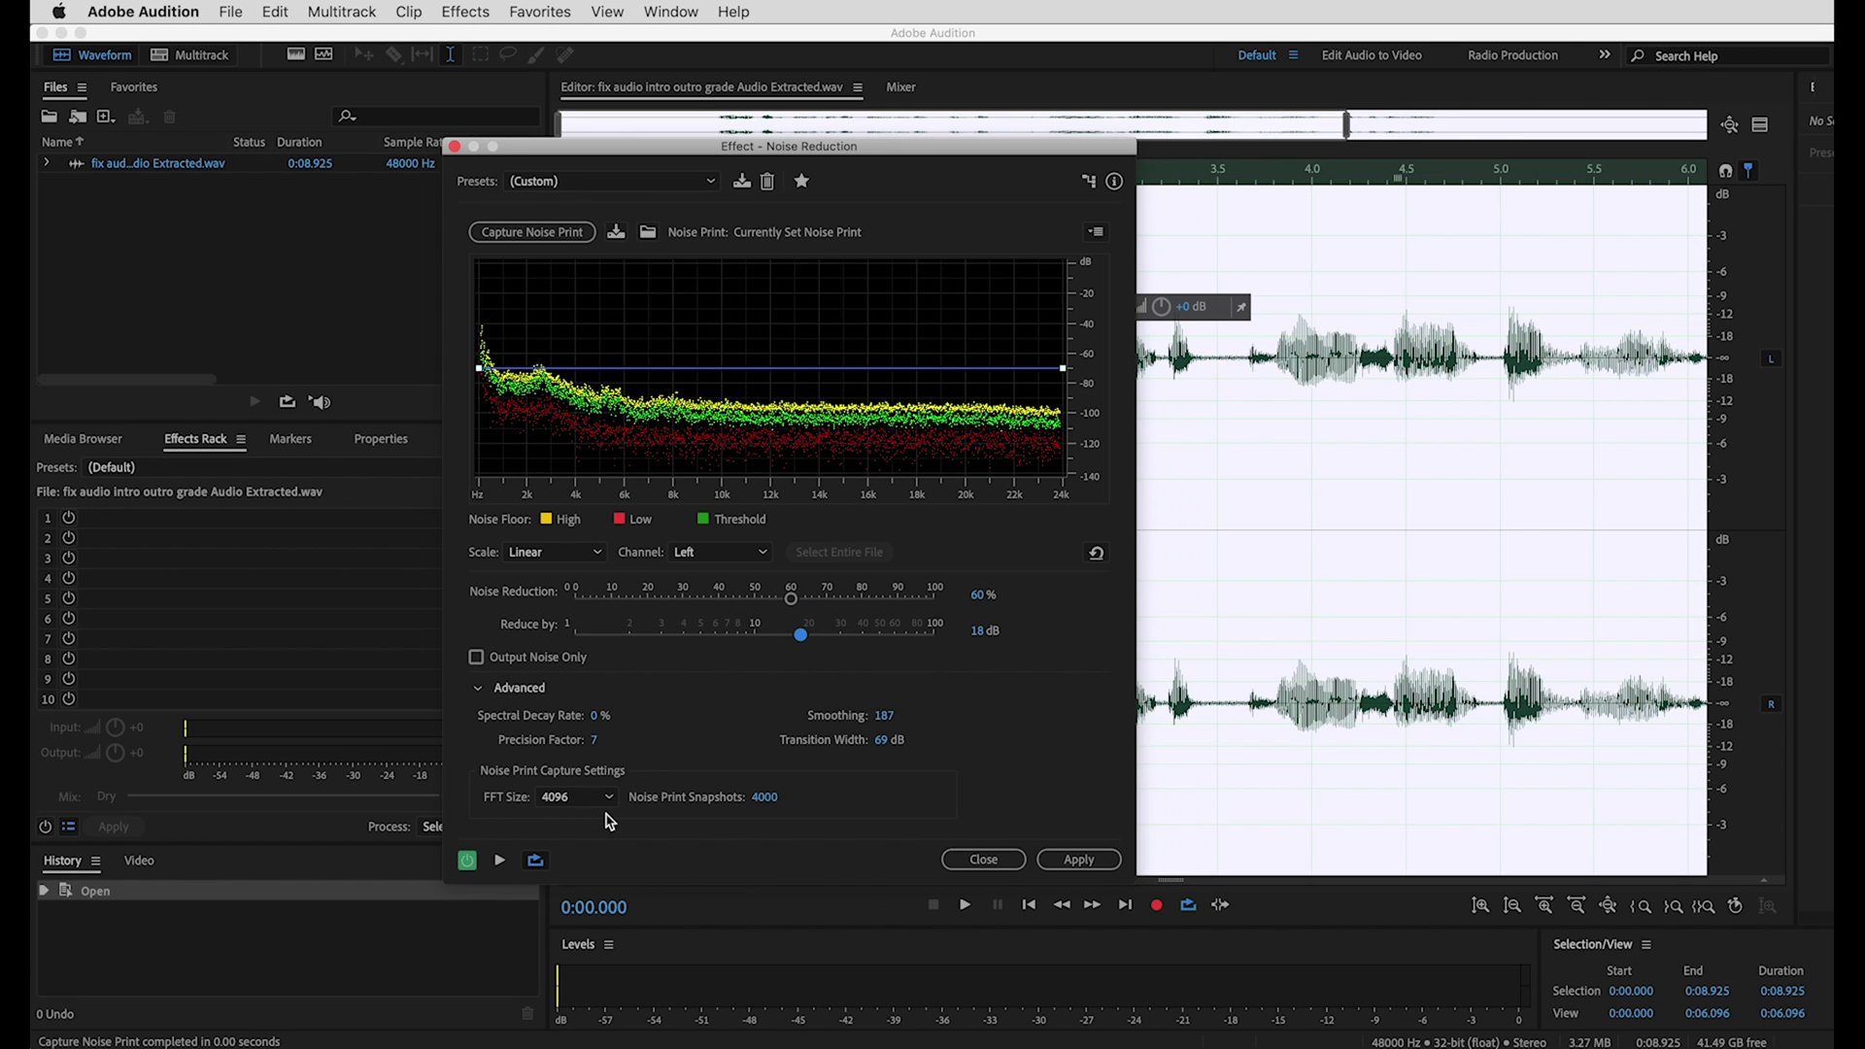
click(500, 860)
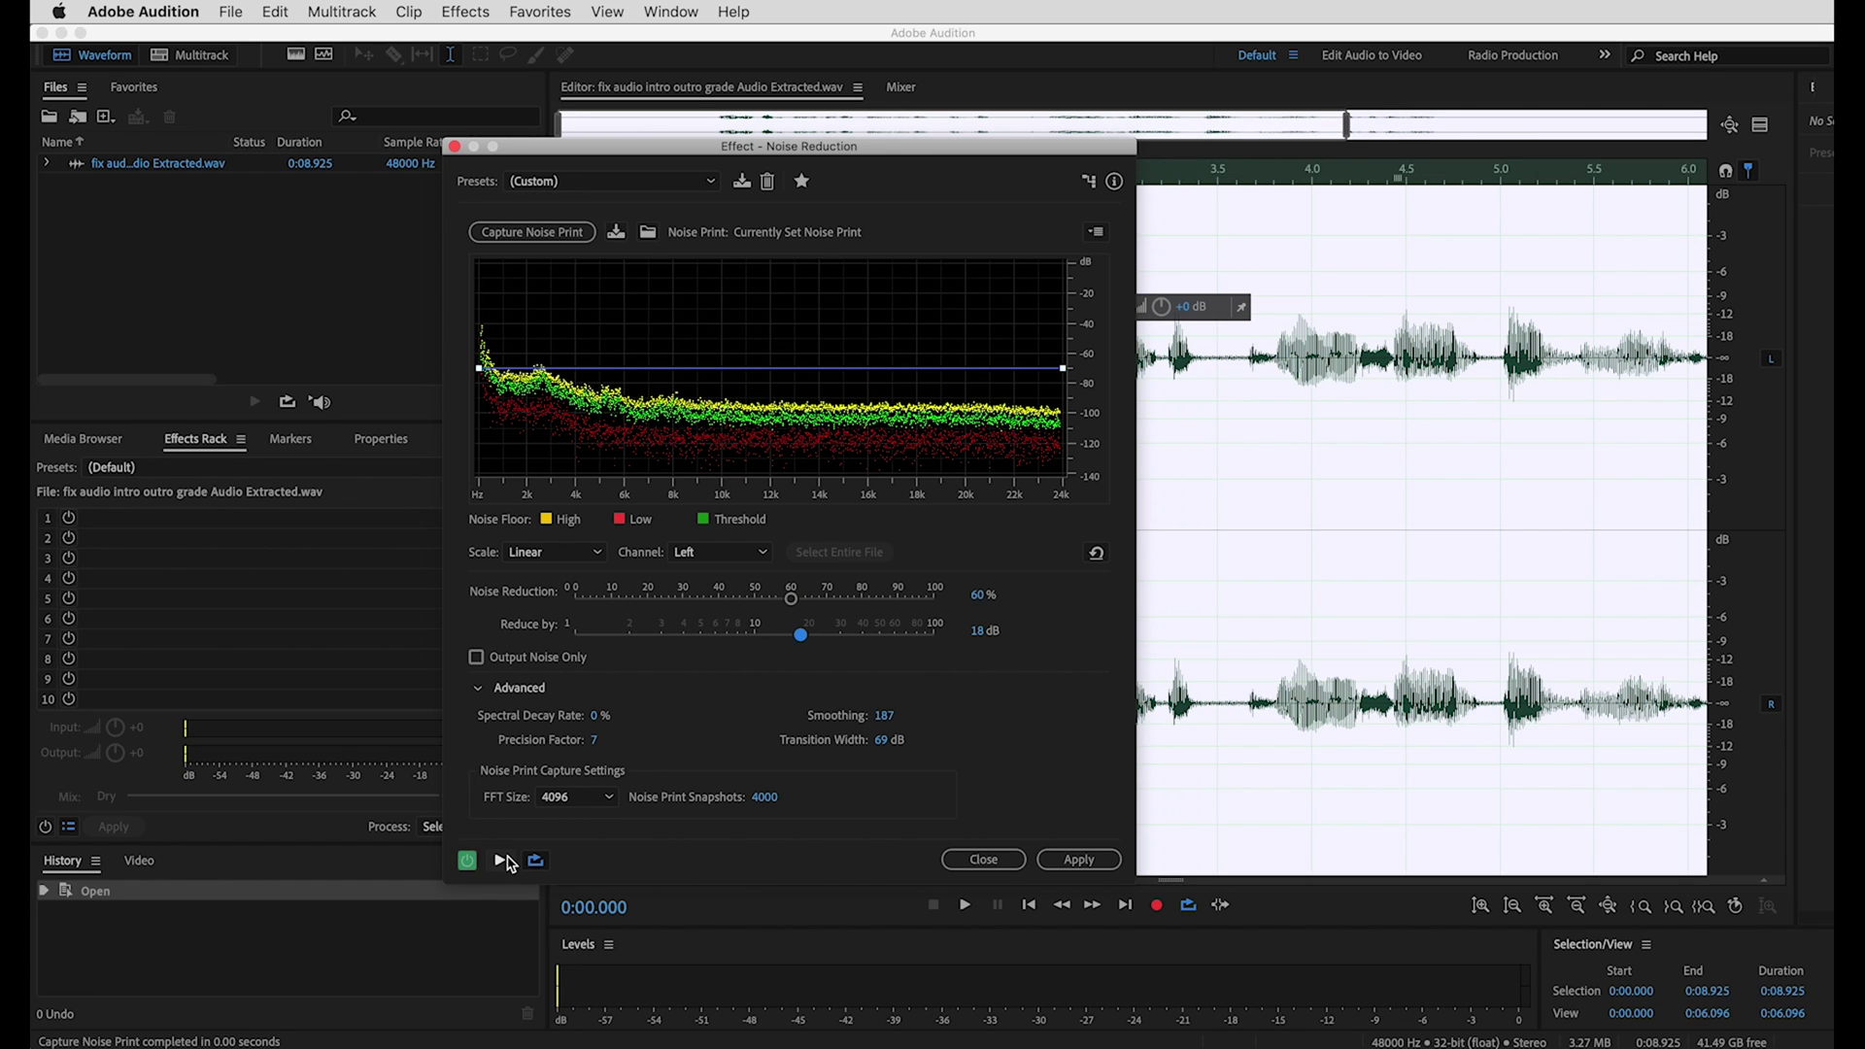
click(1078, 860)
Listen back to the cleaned-up audio from about 1.4 s, then return to Premiere Pro
click(723, 622)
click(588, 593)
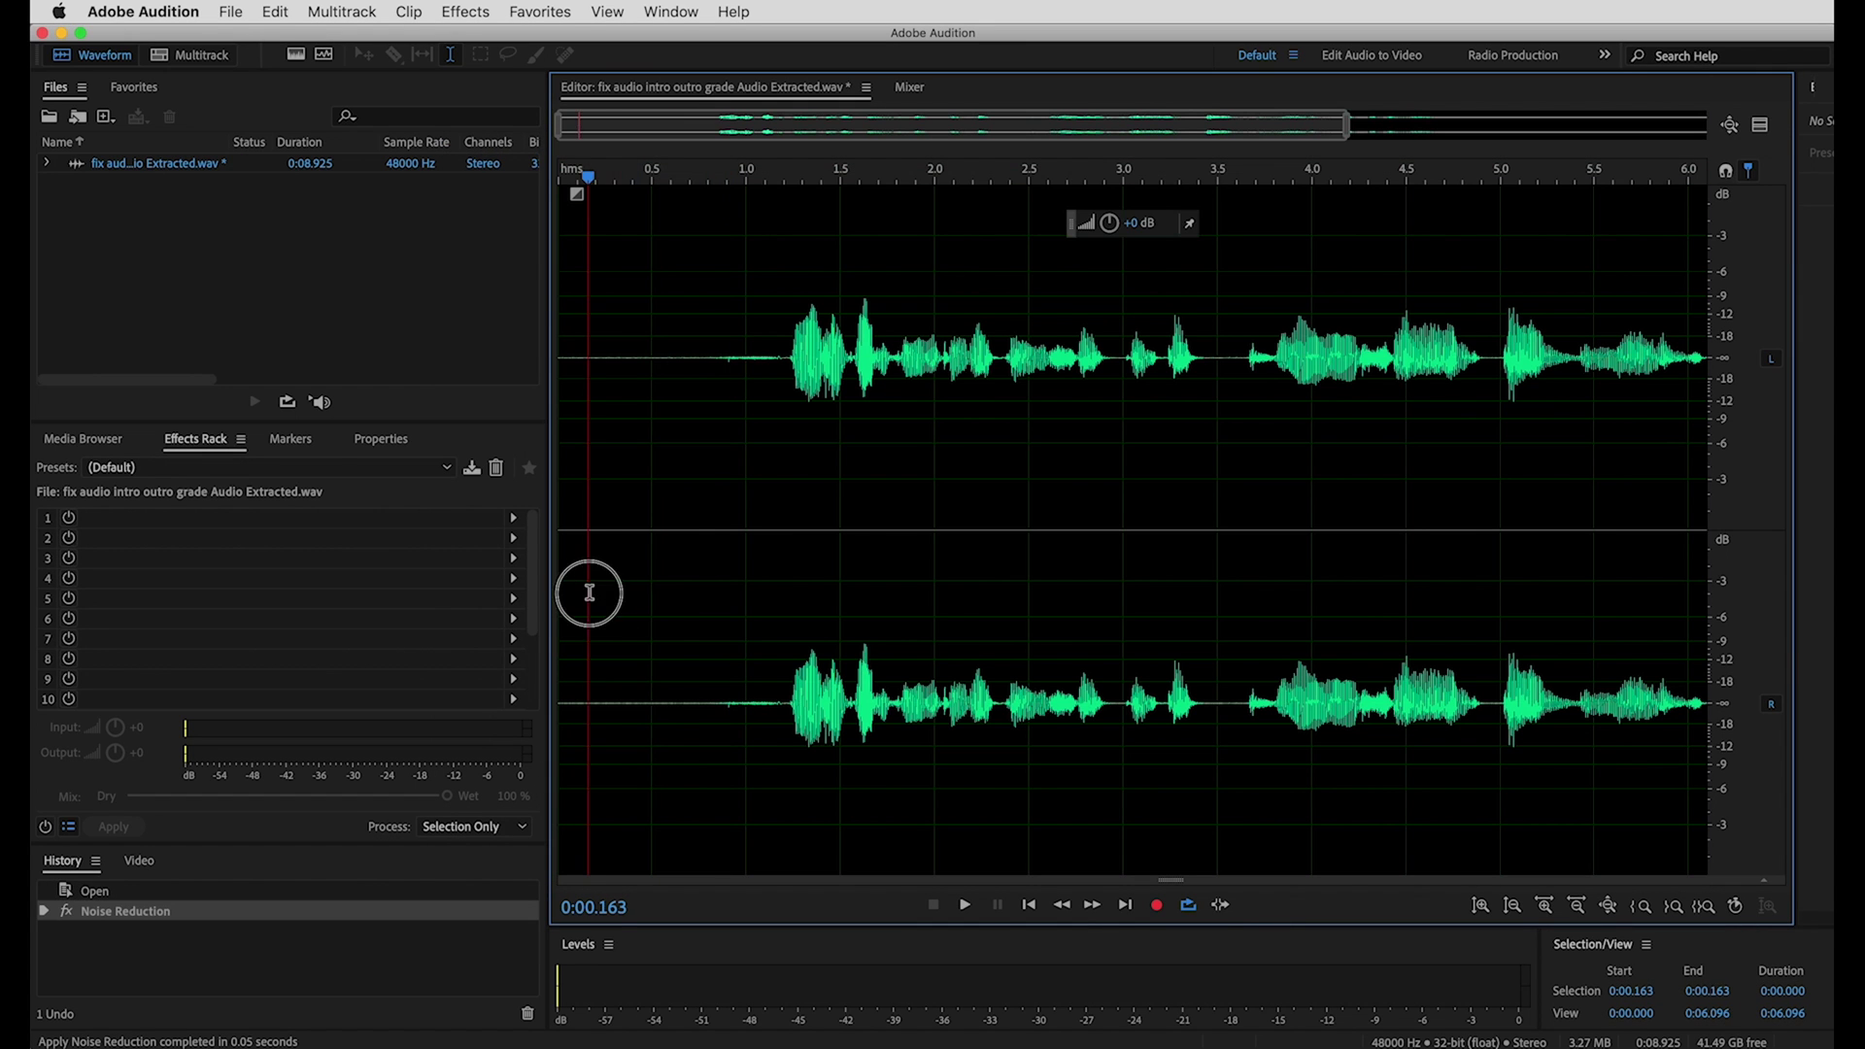
drag(589, 593, 678, 583)
scroll(610, 556, up, 2)
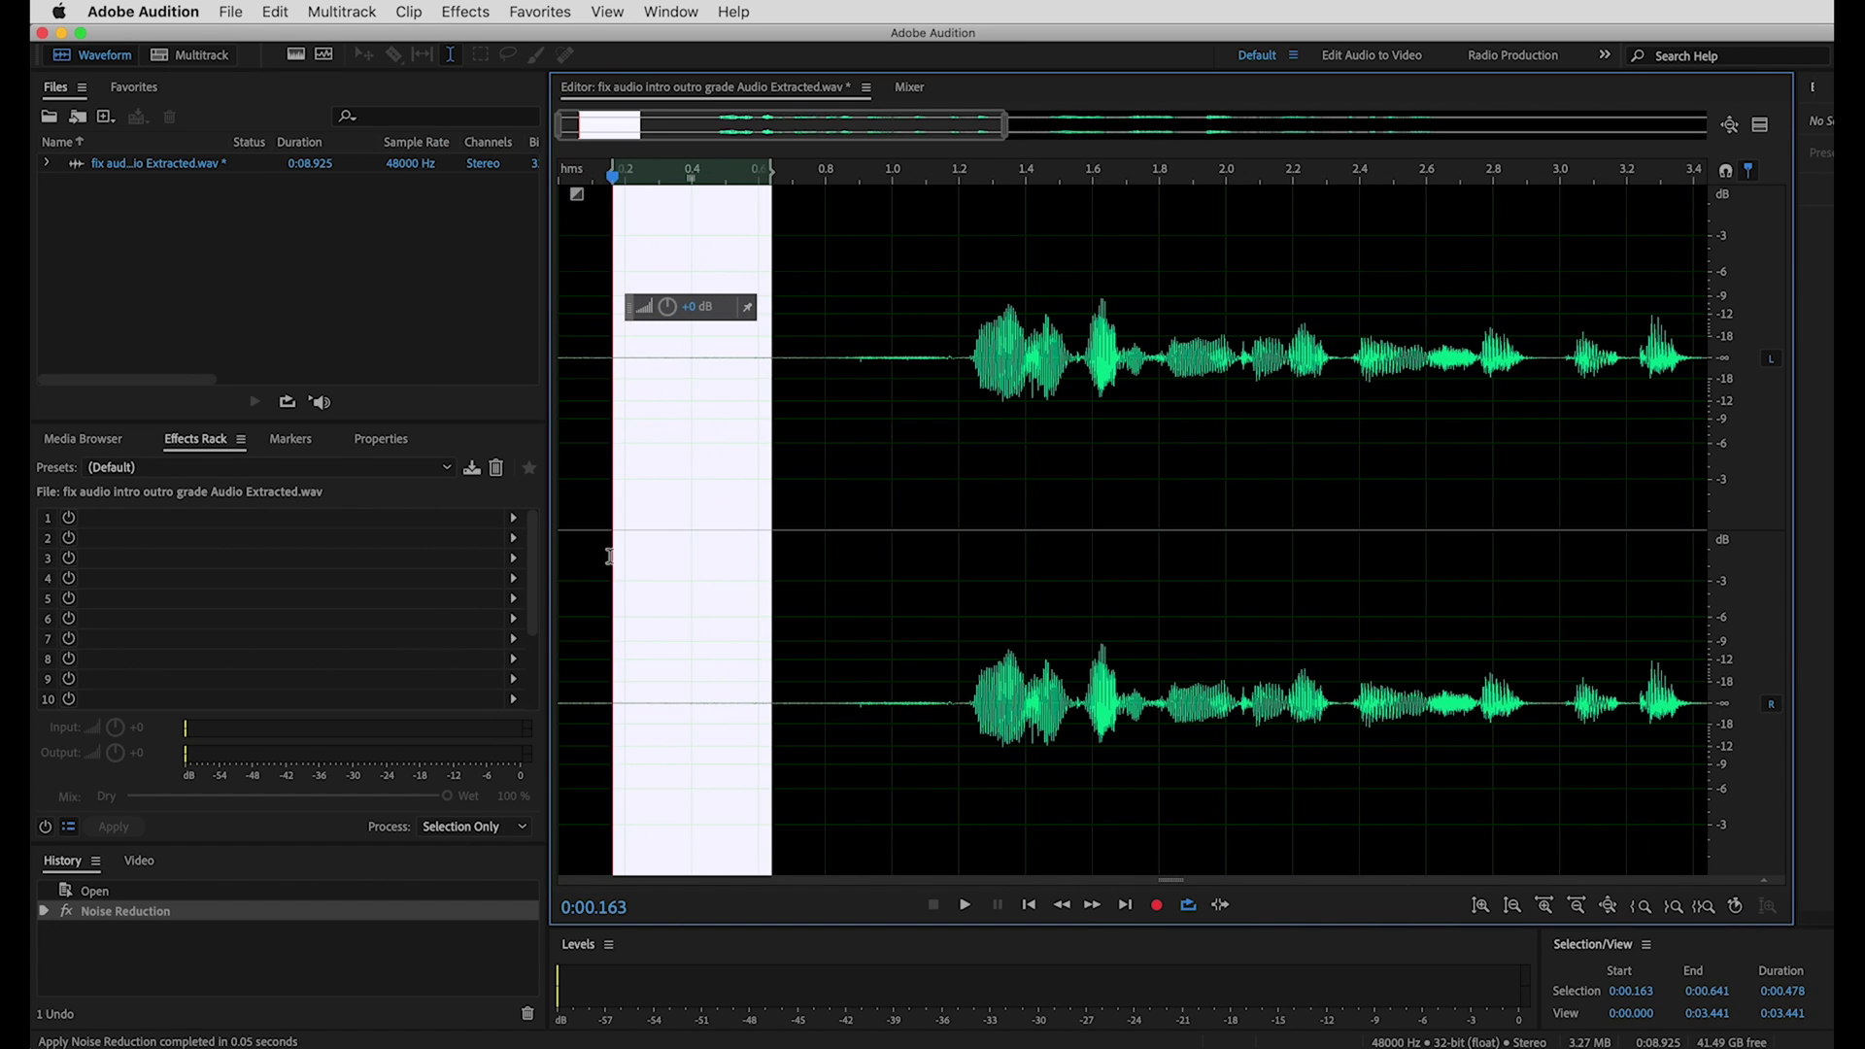
scroll(610, 556, down, 3)
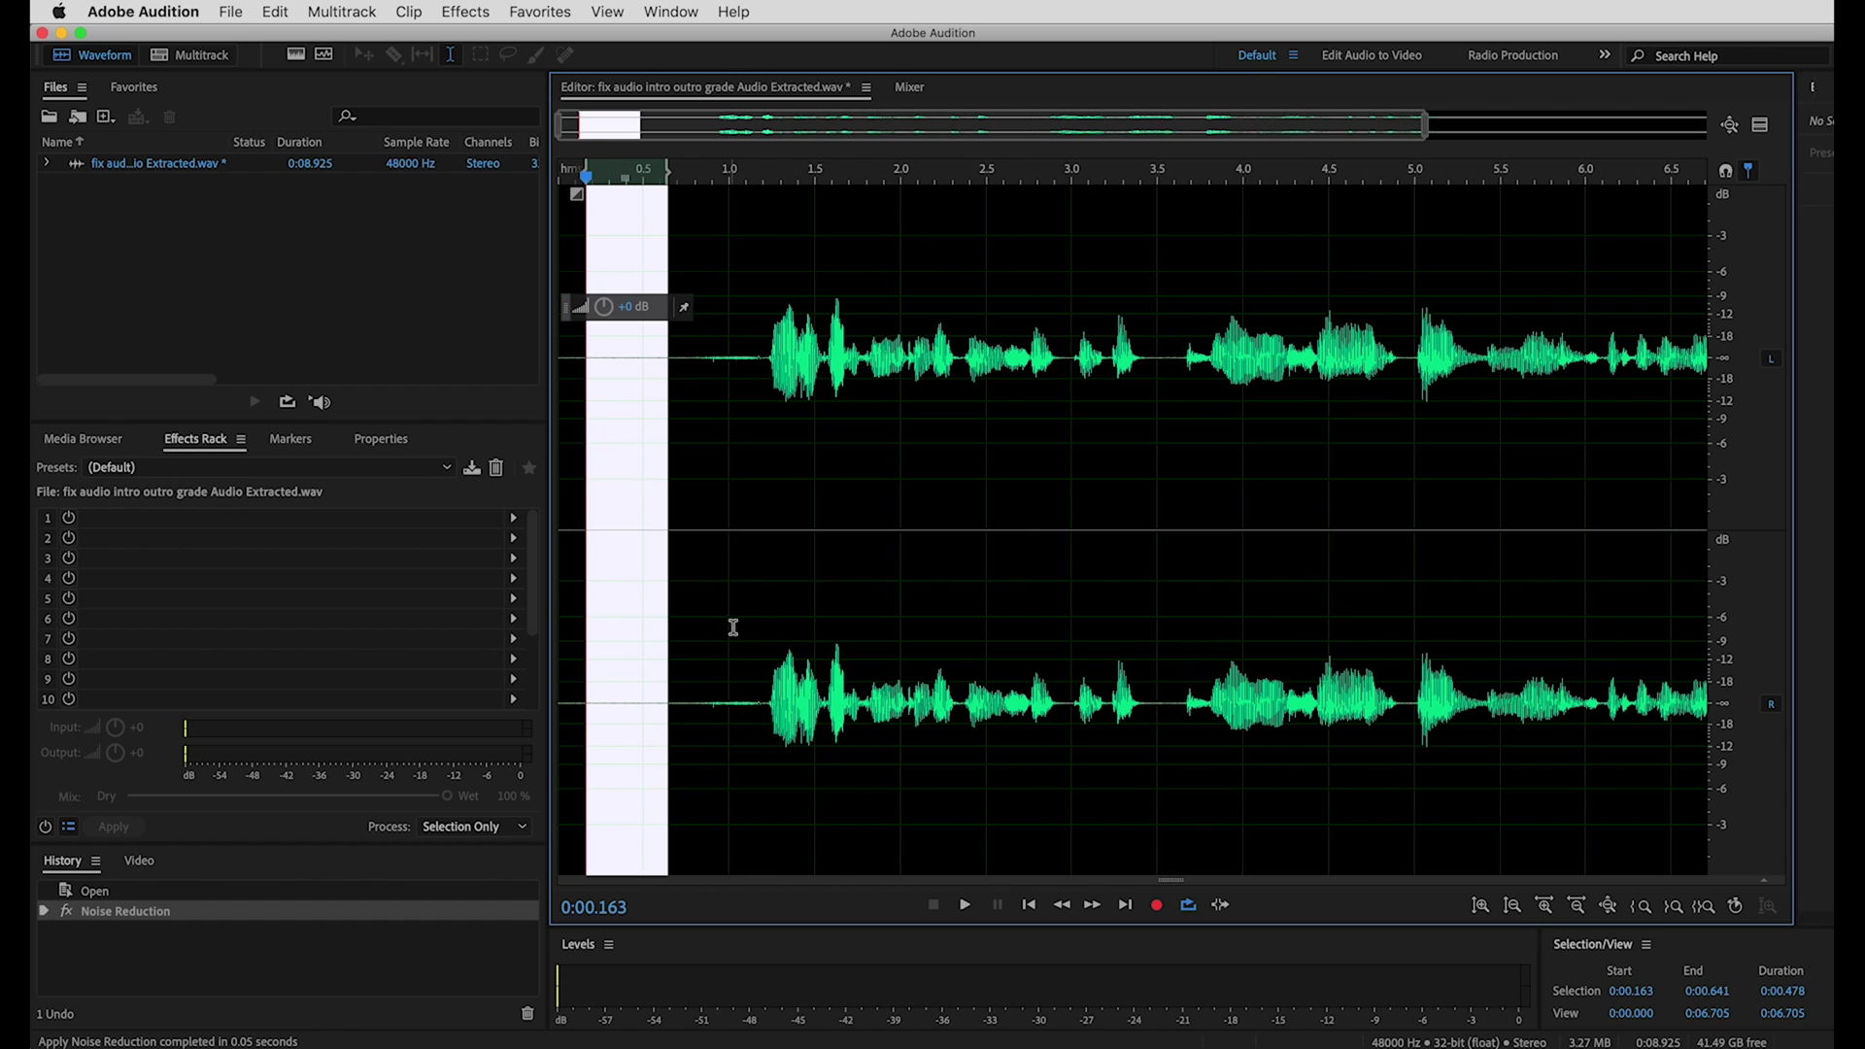
click(797, 680)
key(space)
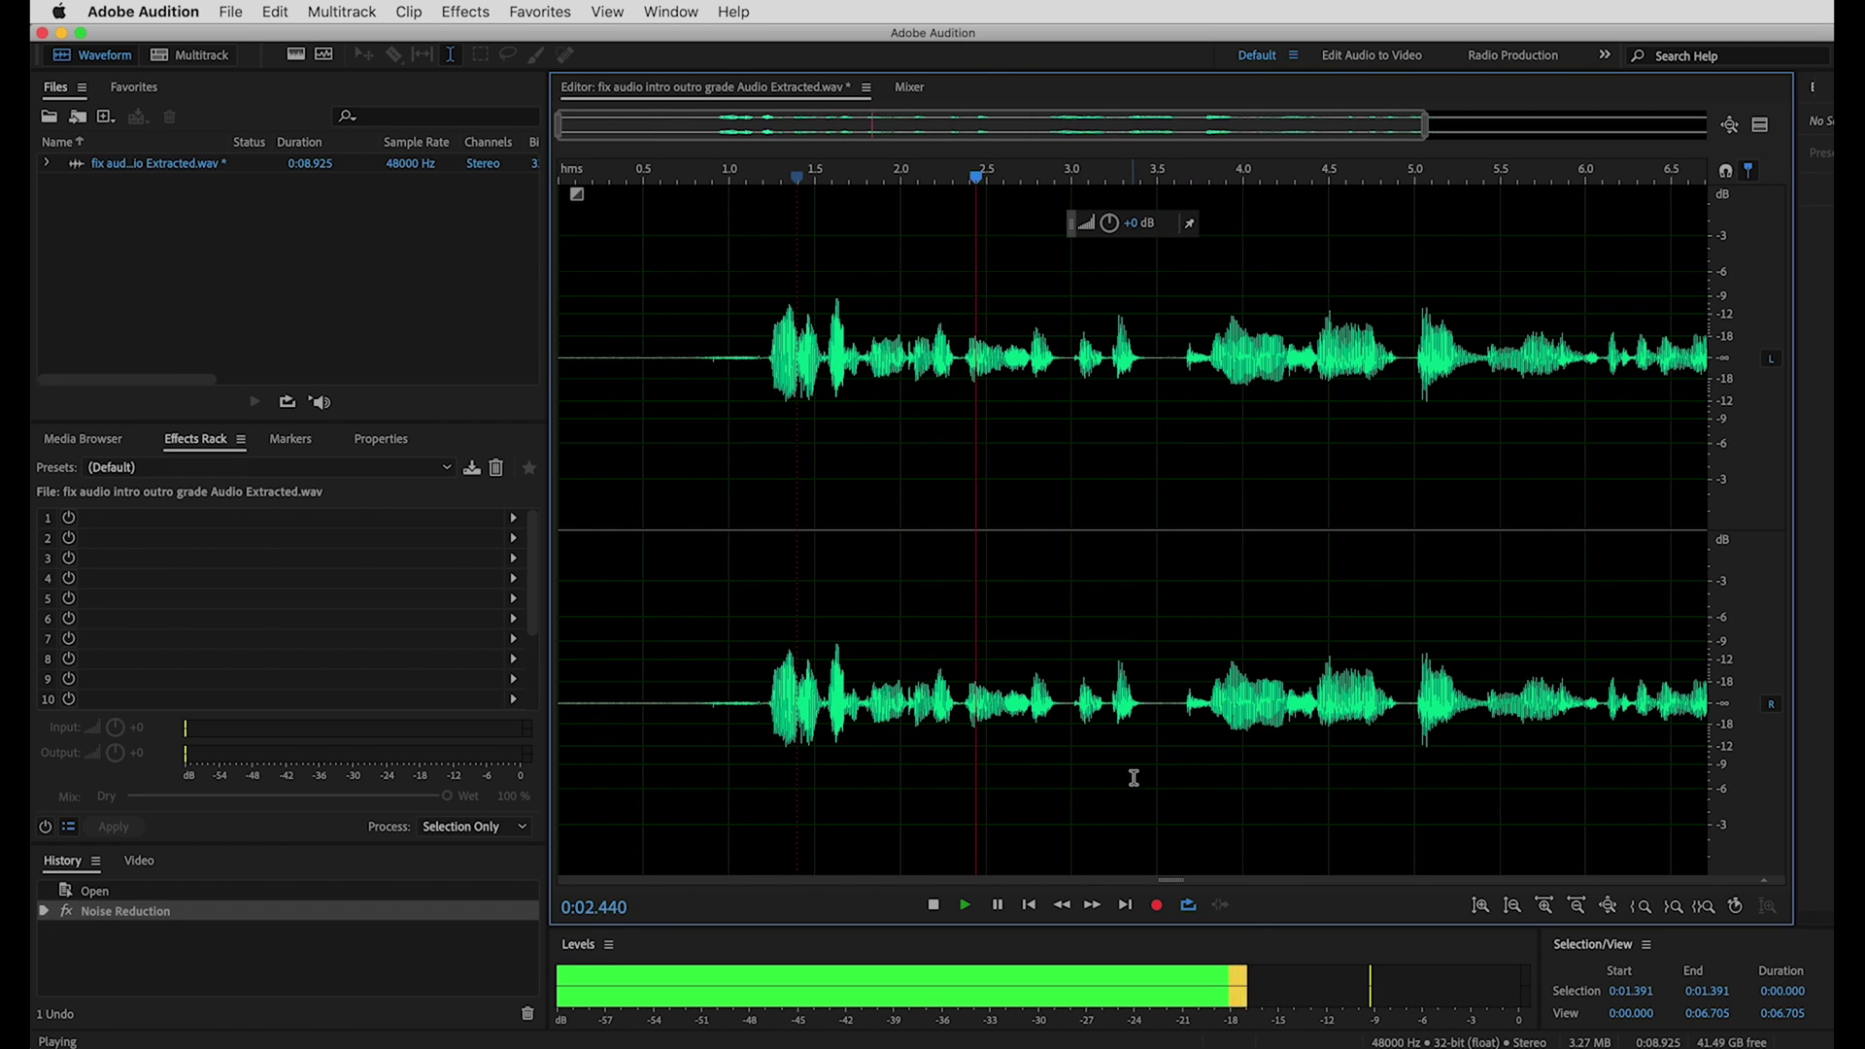
key(space)
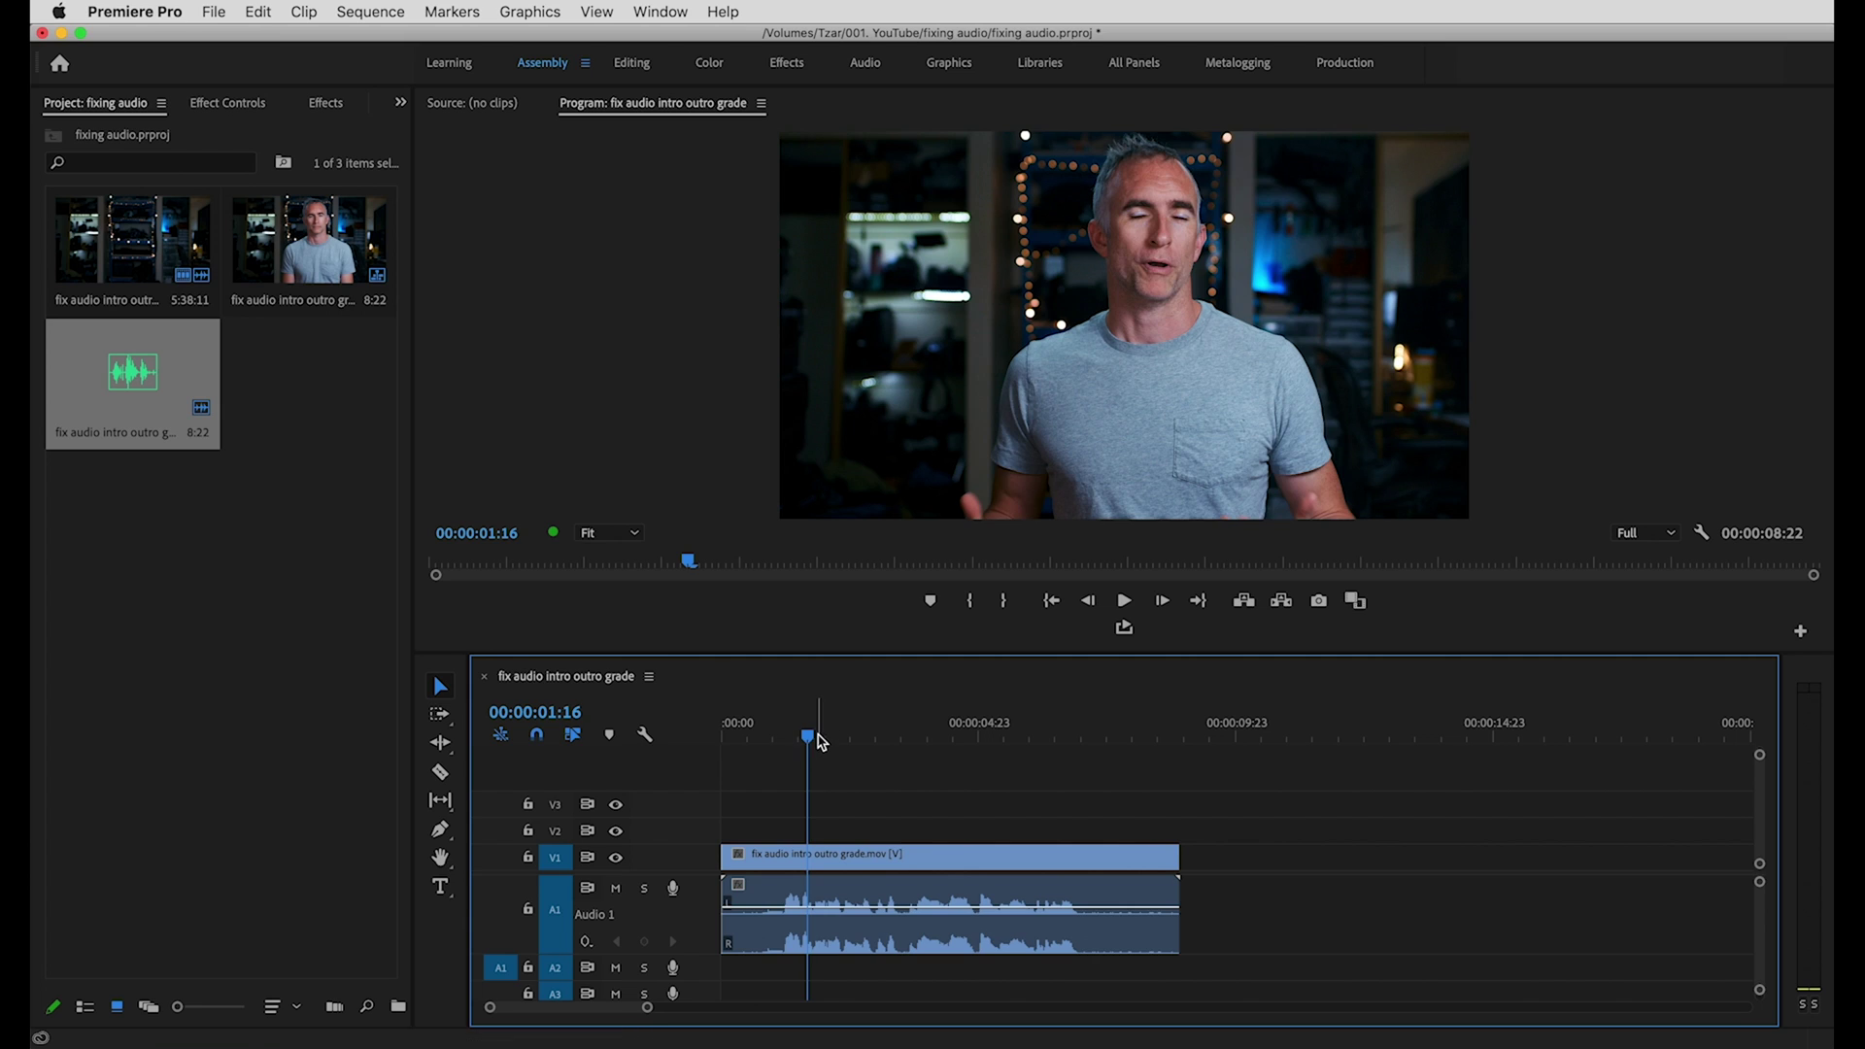
click(729, 730)
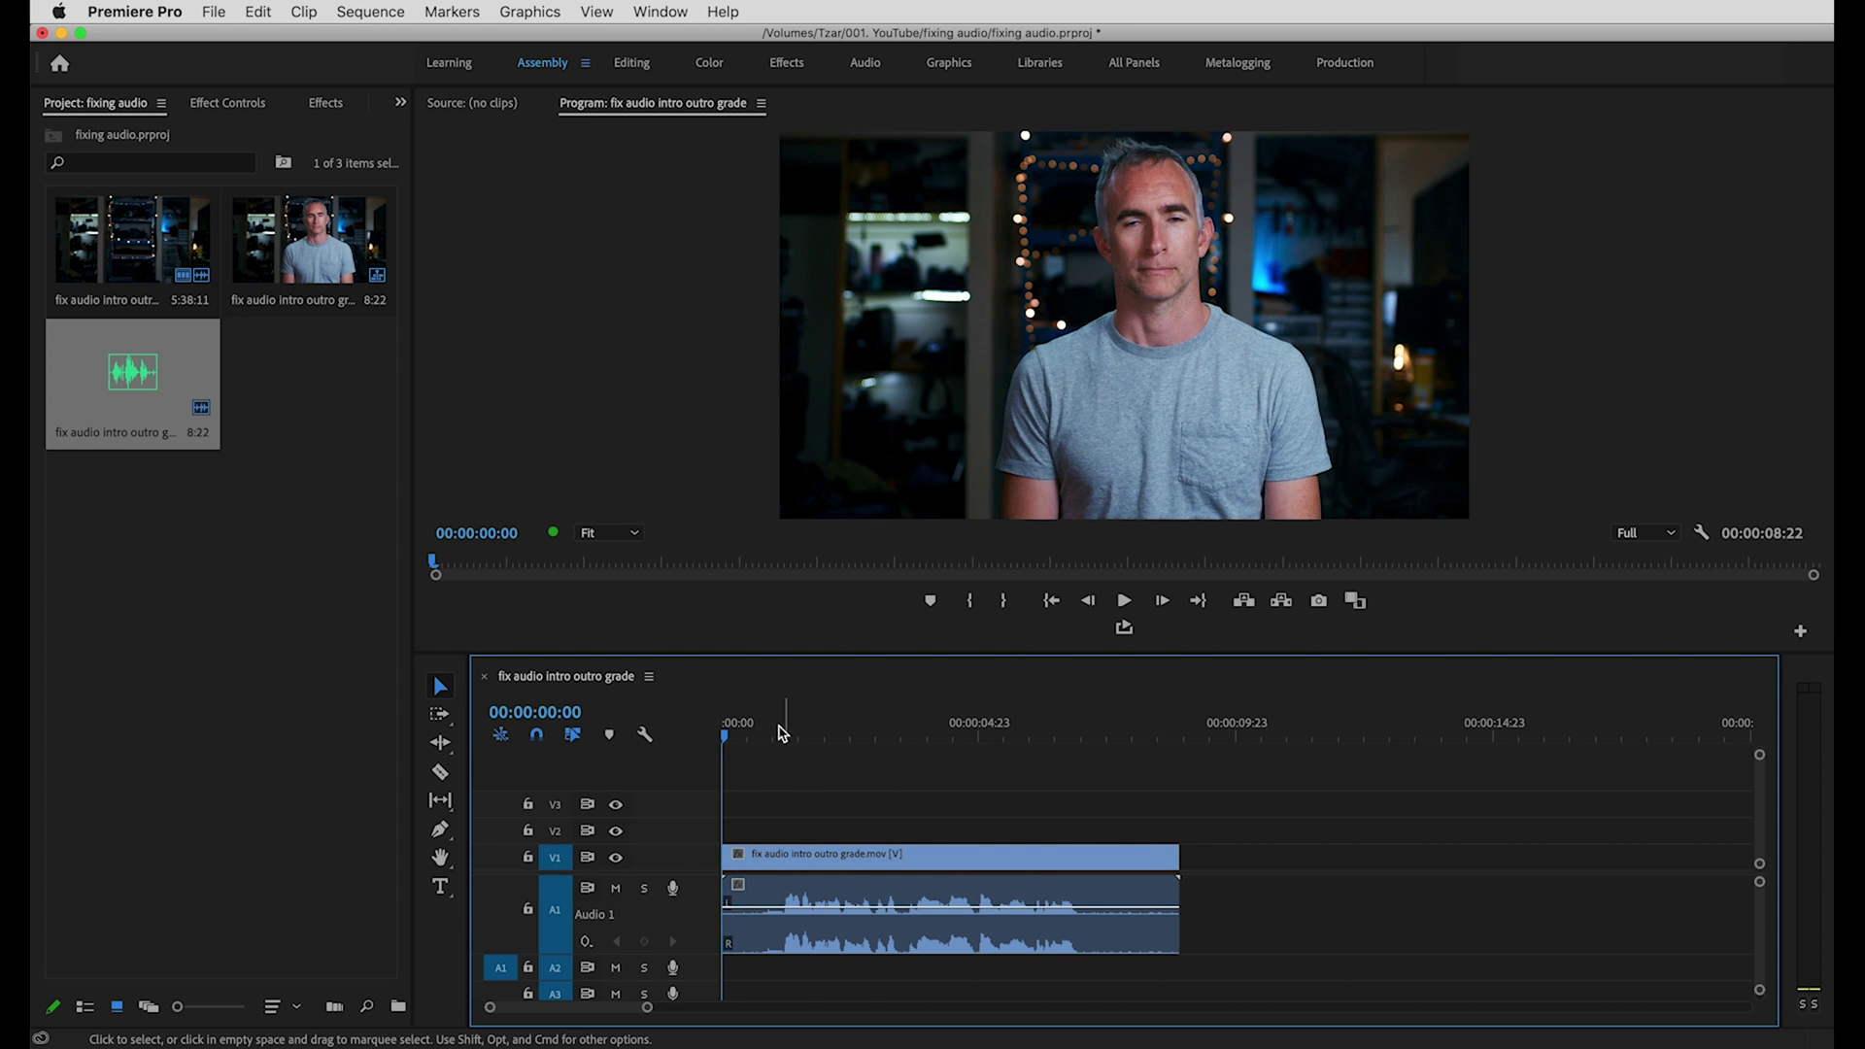
drag(783, 733, 724, 729)
key(space)
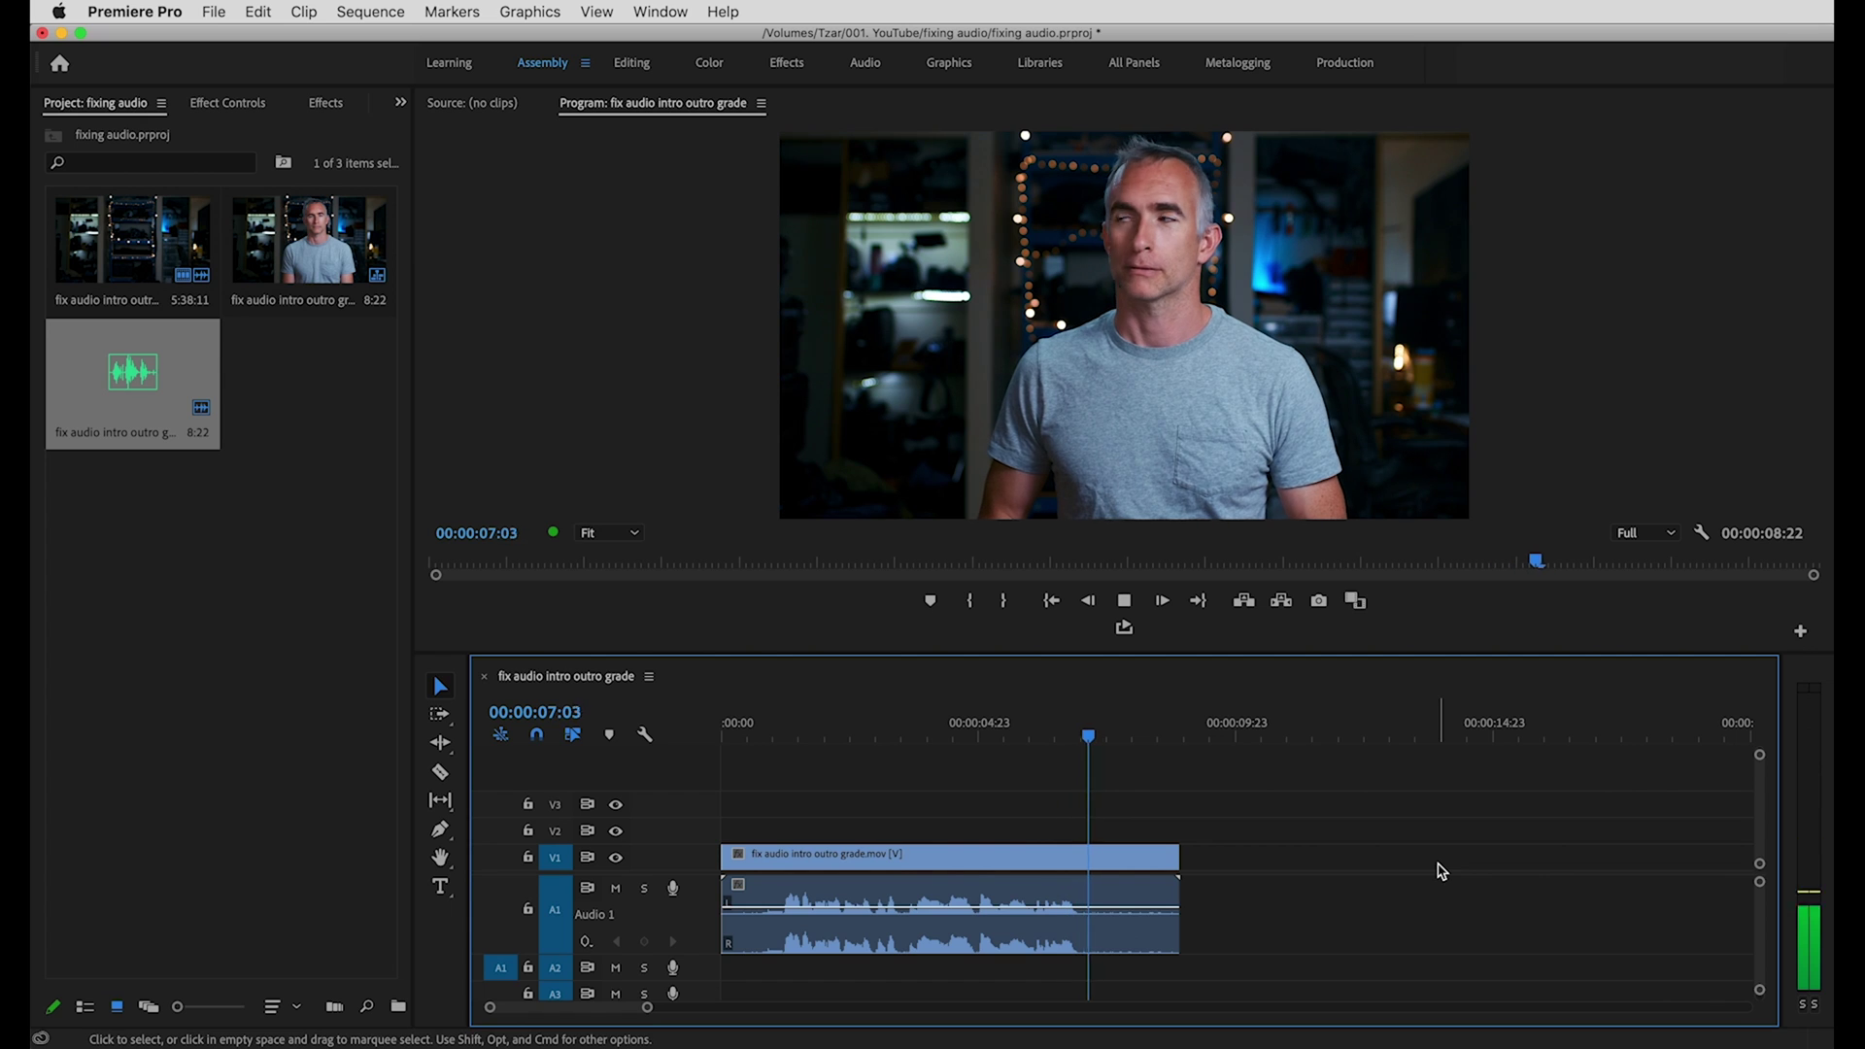
key(space)
click(1127, 735)
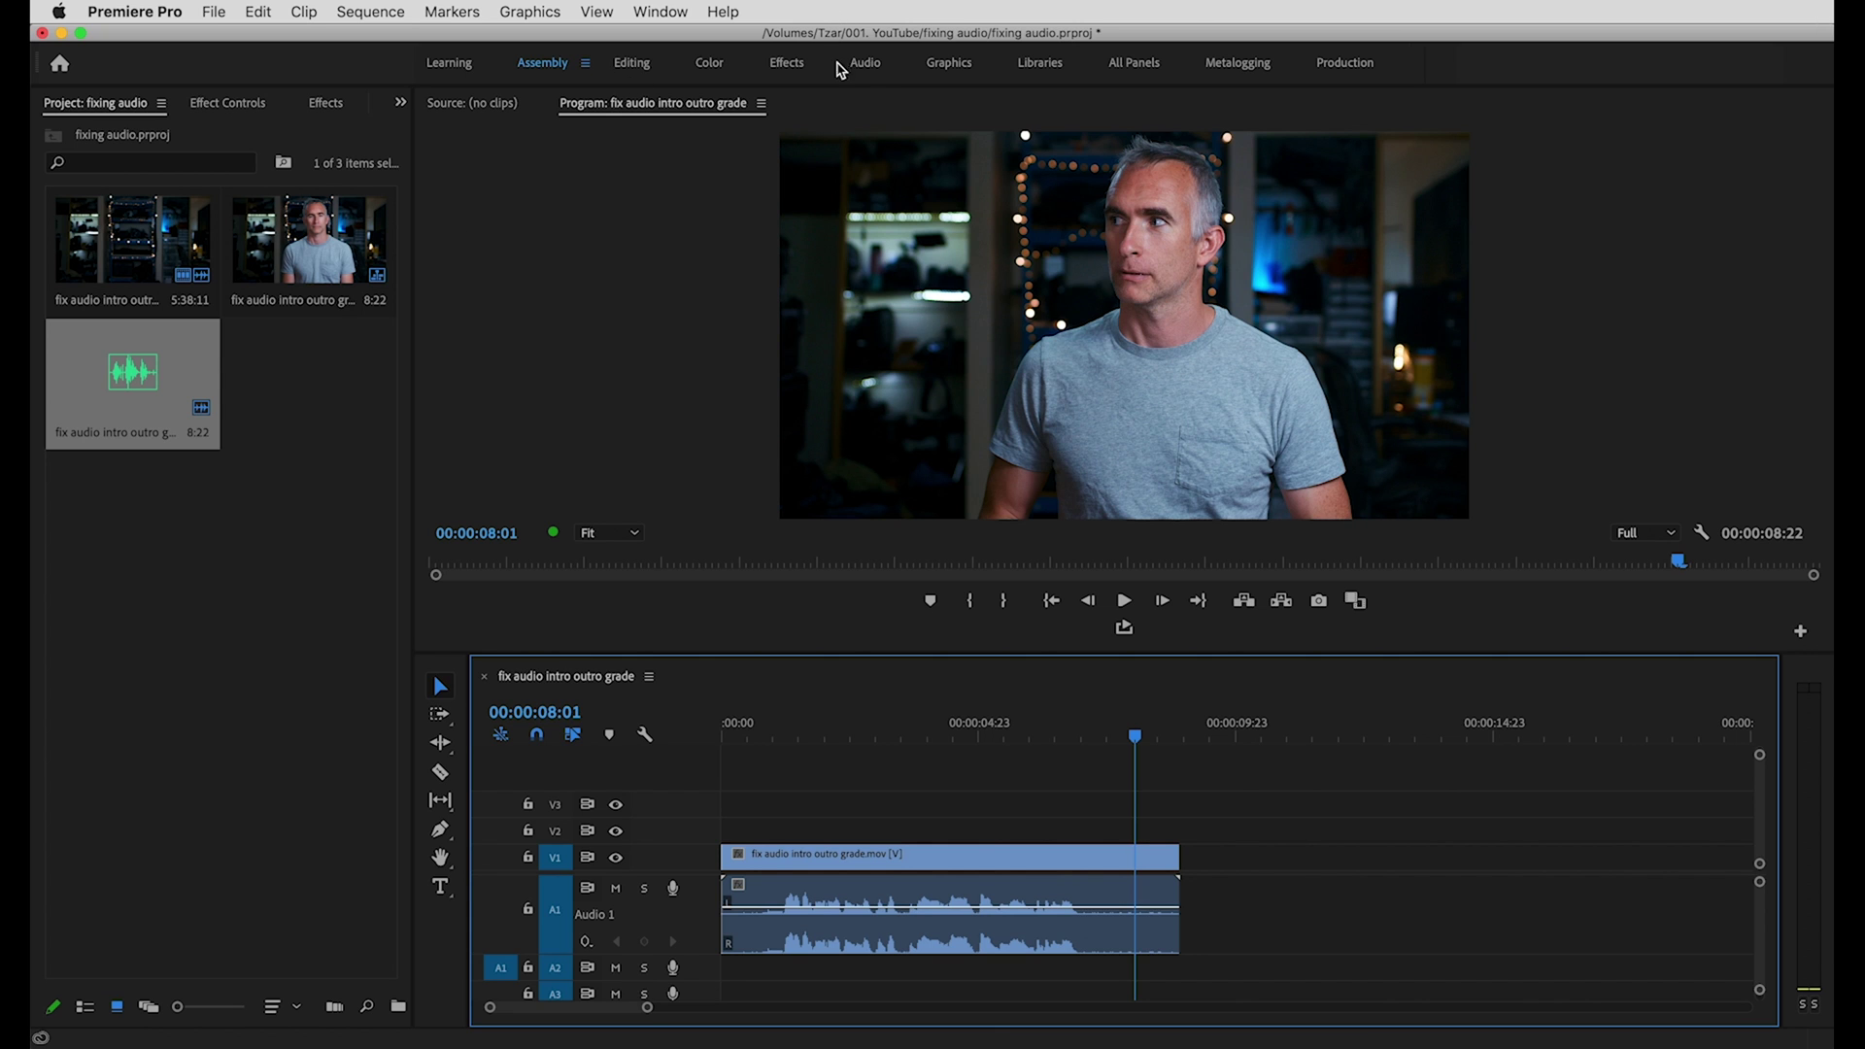
In the Audio workspace, put DeNoise in Audio 1's first mixer slot and play the clip
click(864, 64)
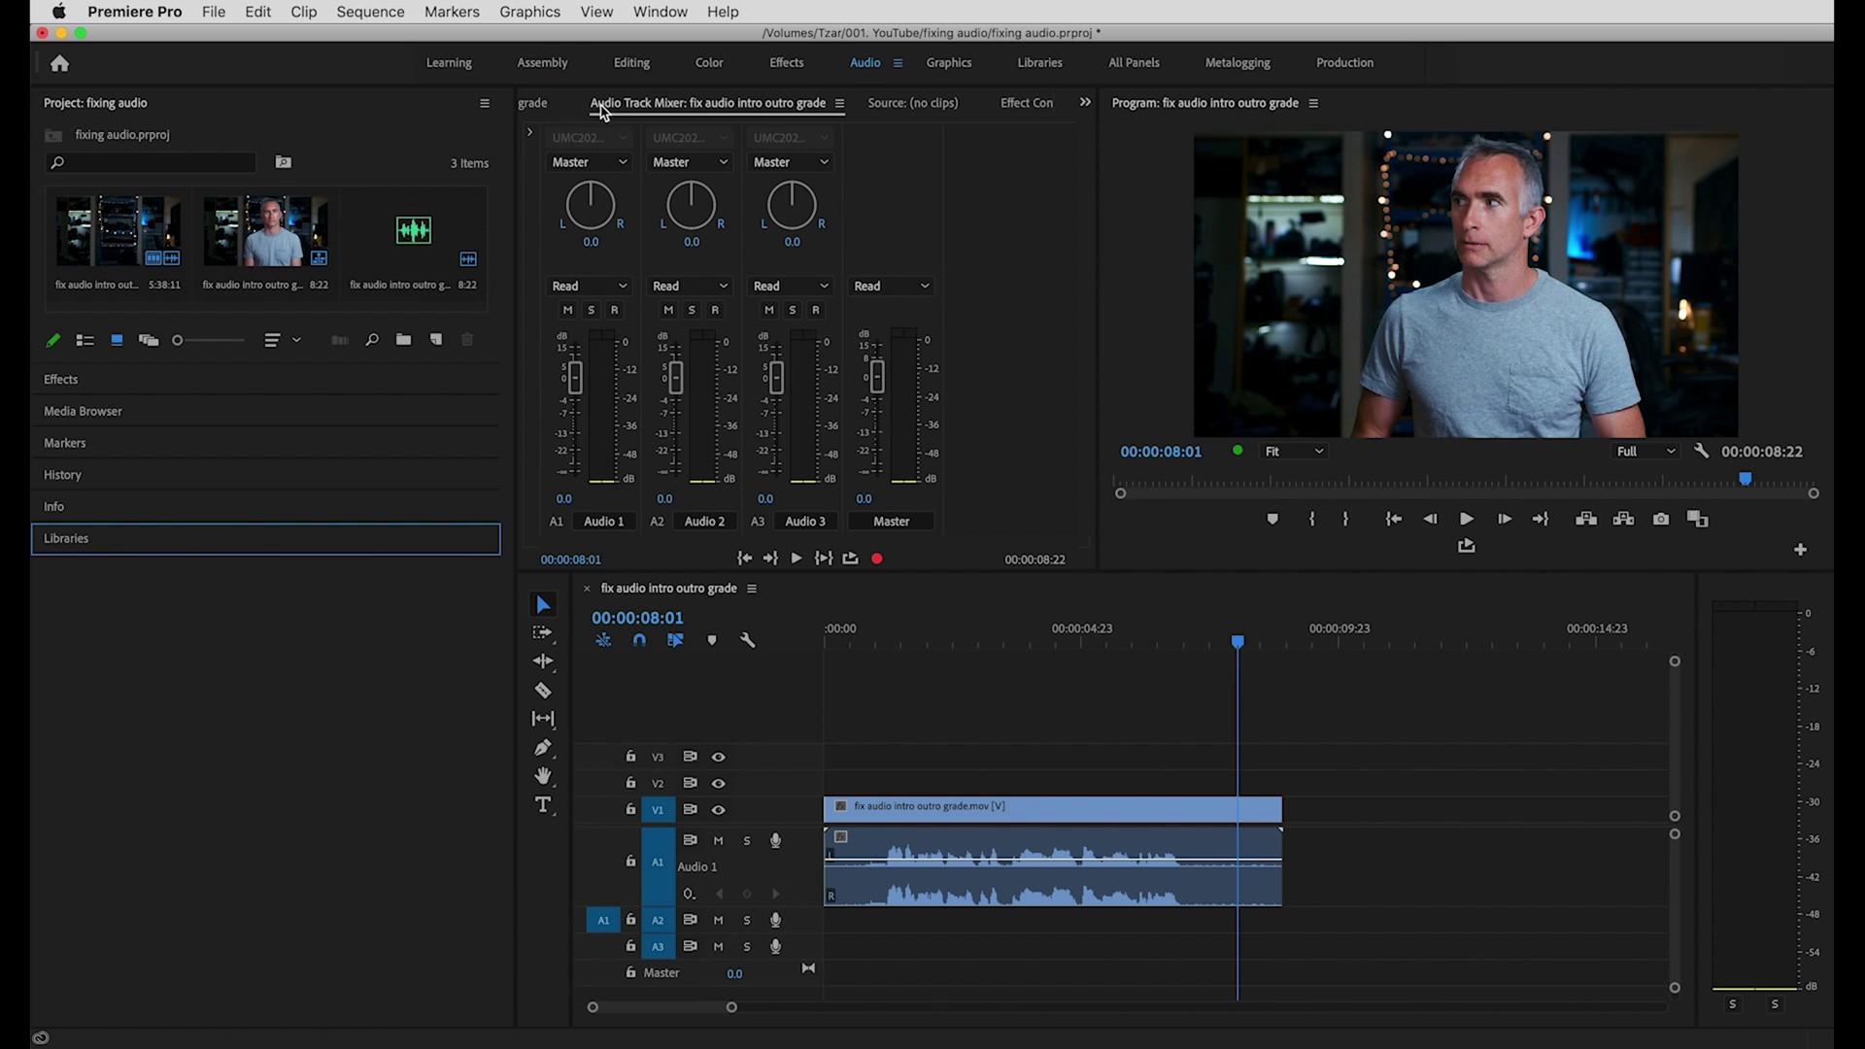
click(532, 136)
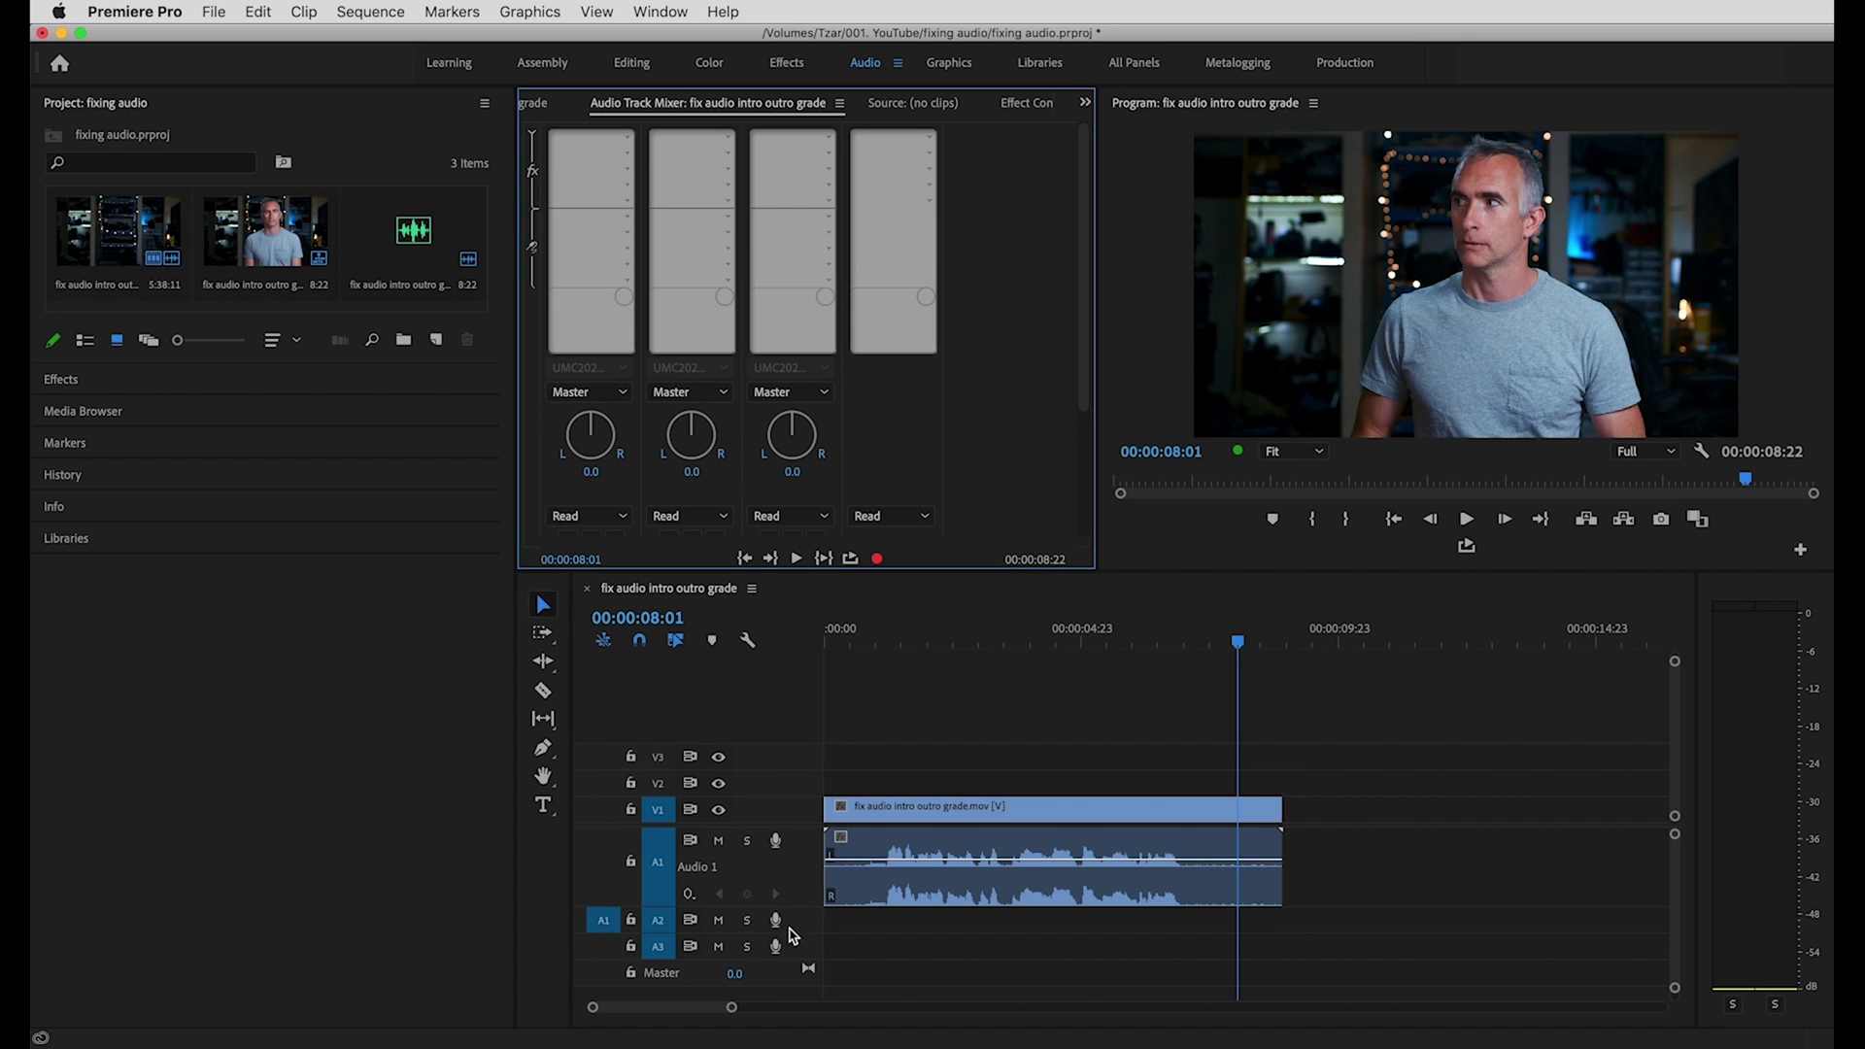
click(629, 139)
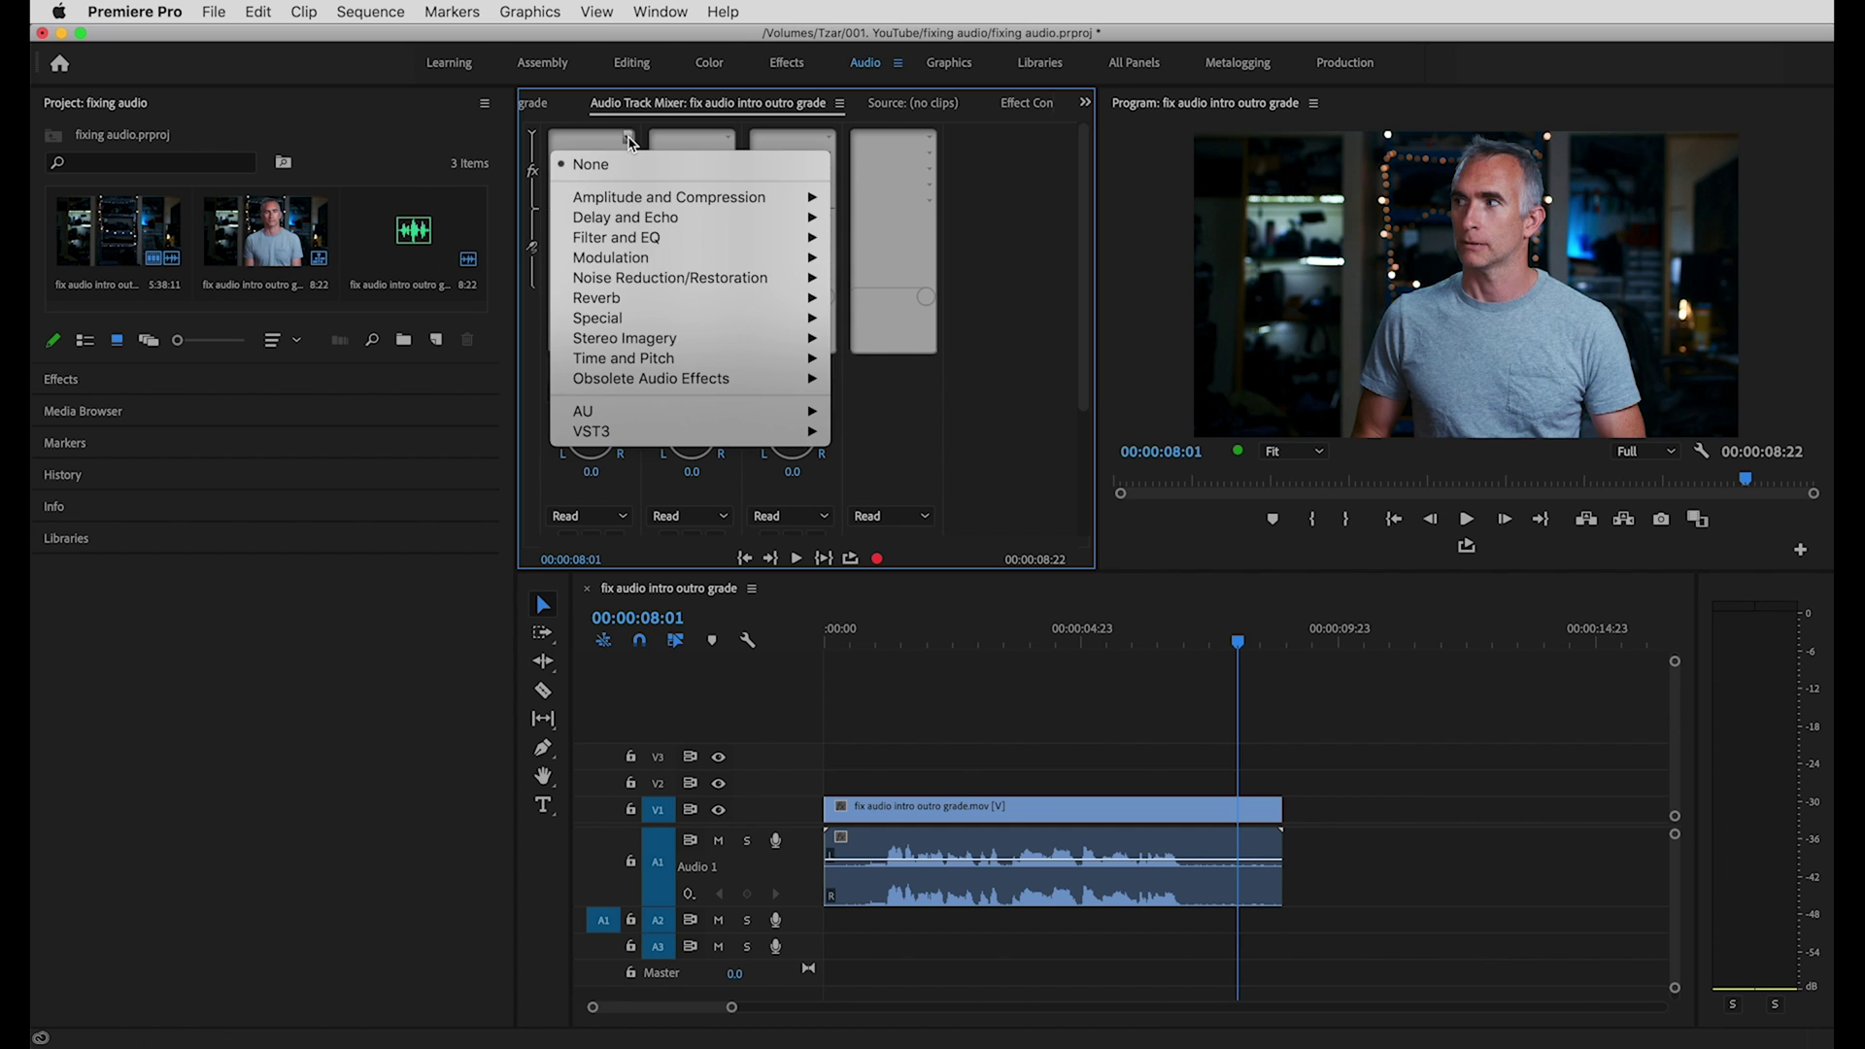
mouse_move(739, 278)
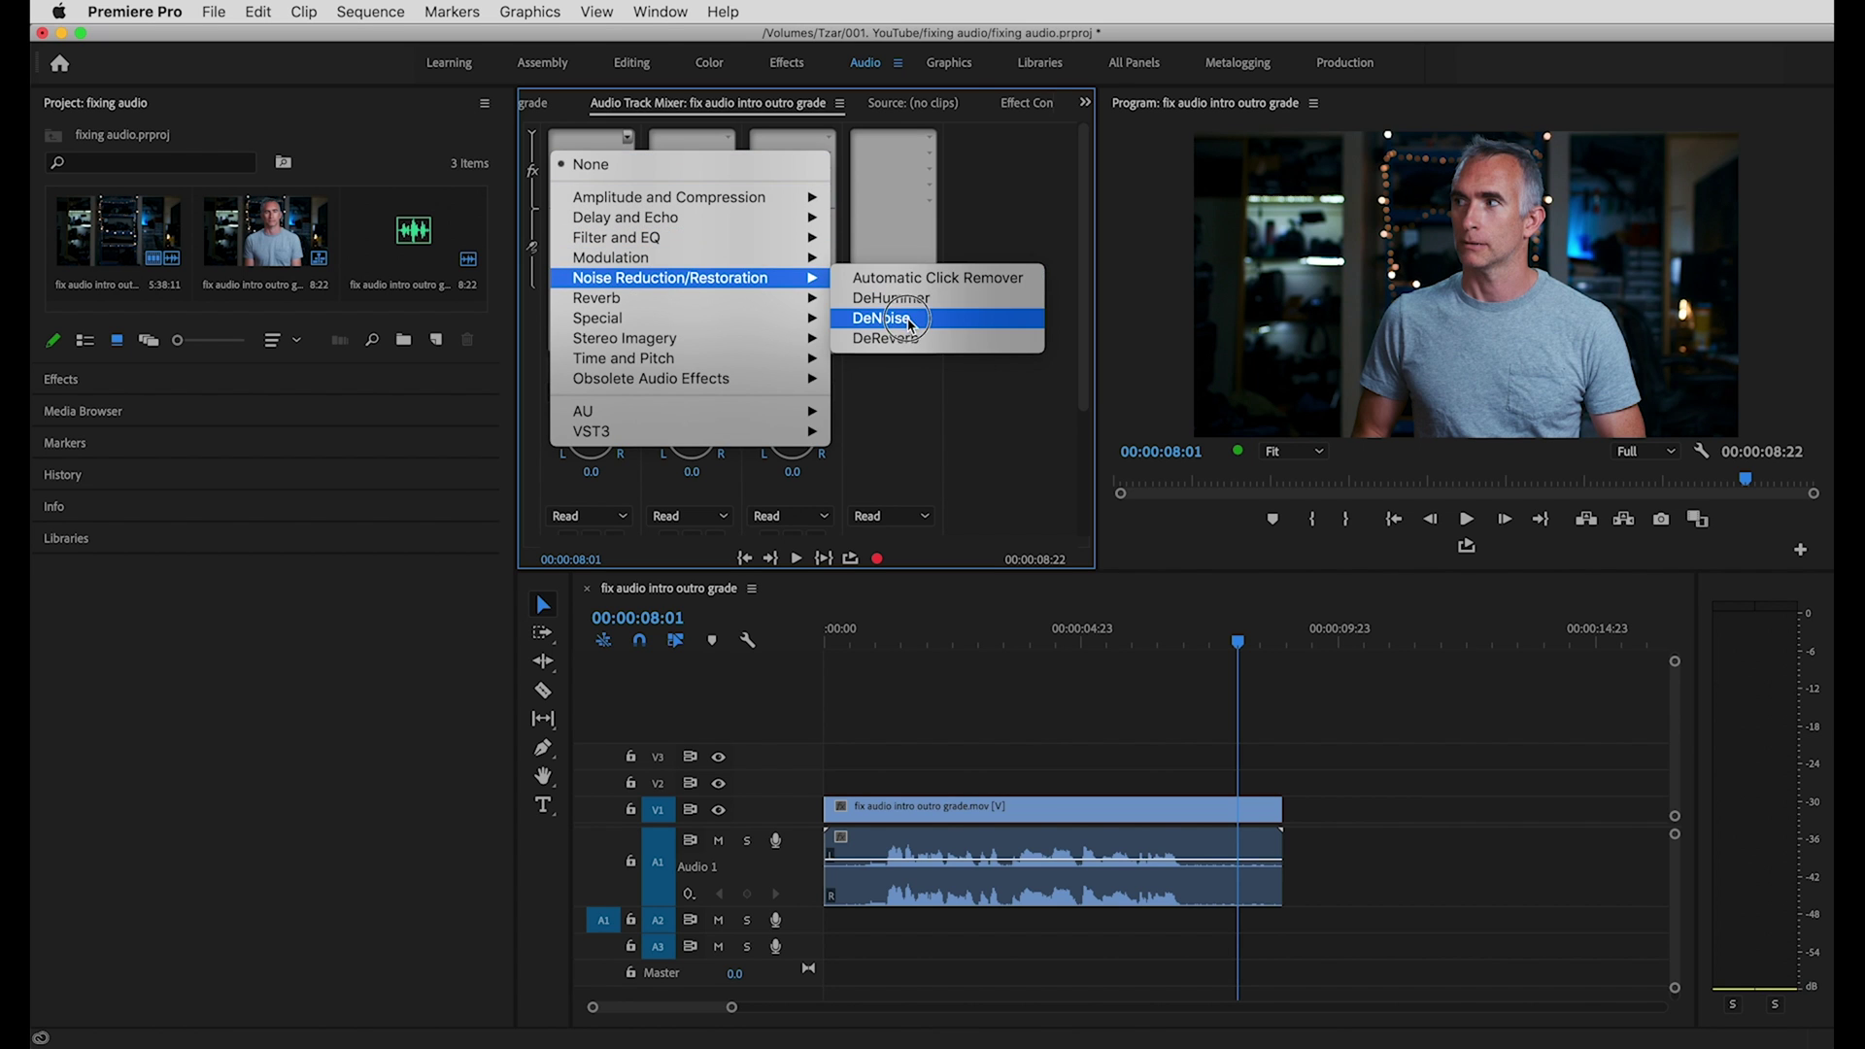
click(886, 321)
double_click(593, 139)
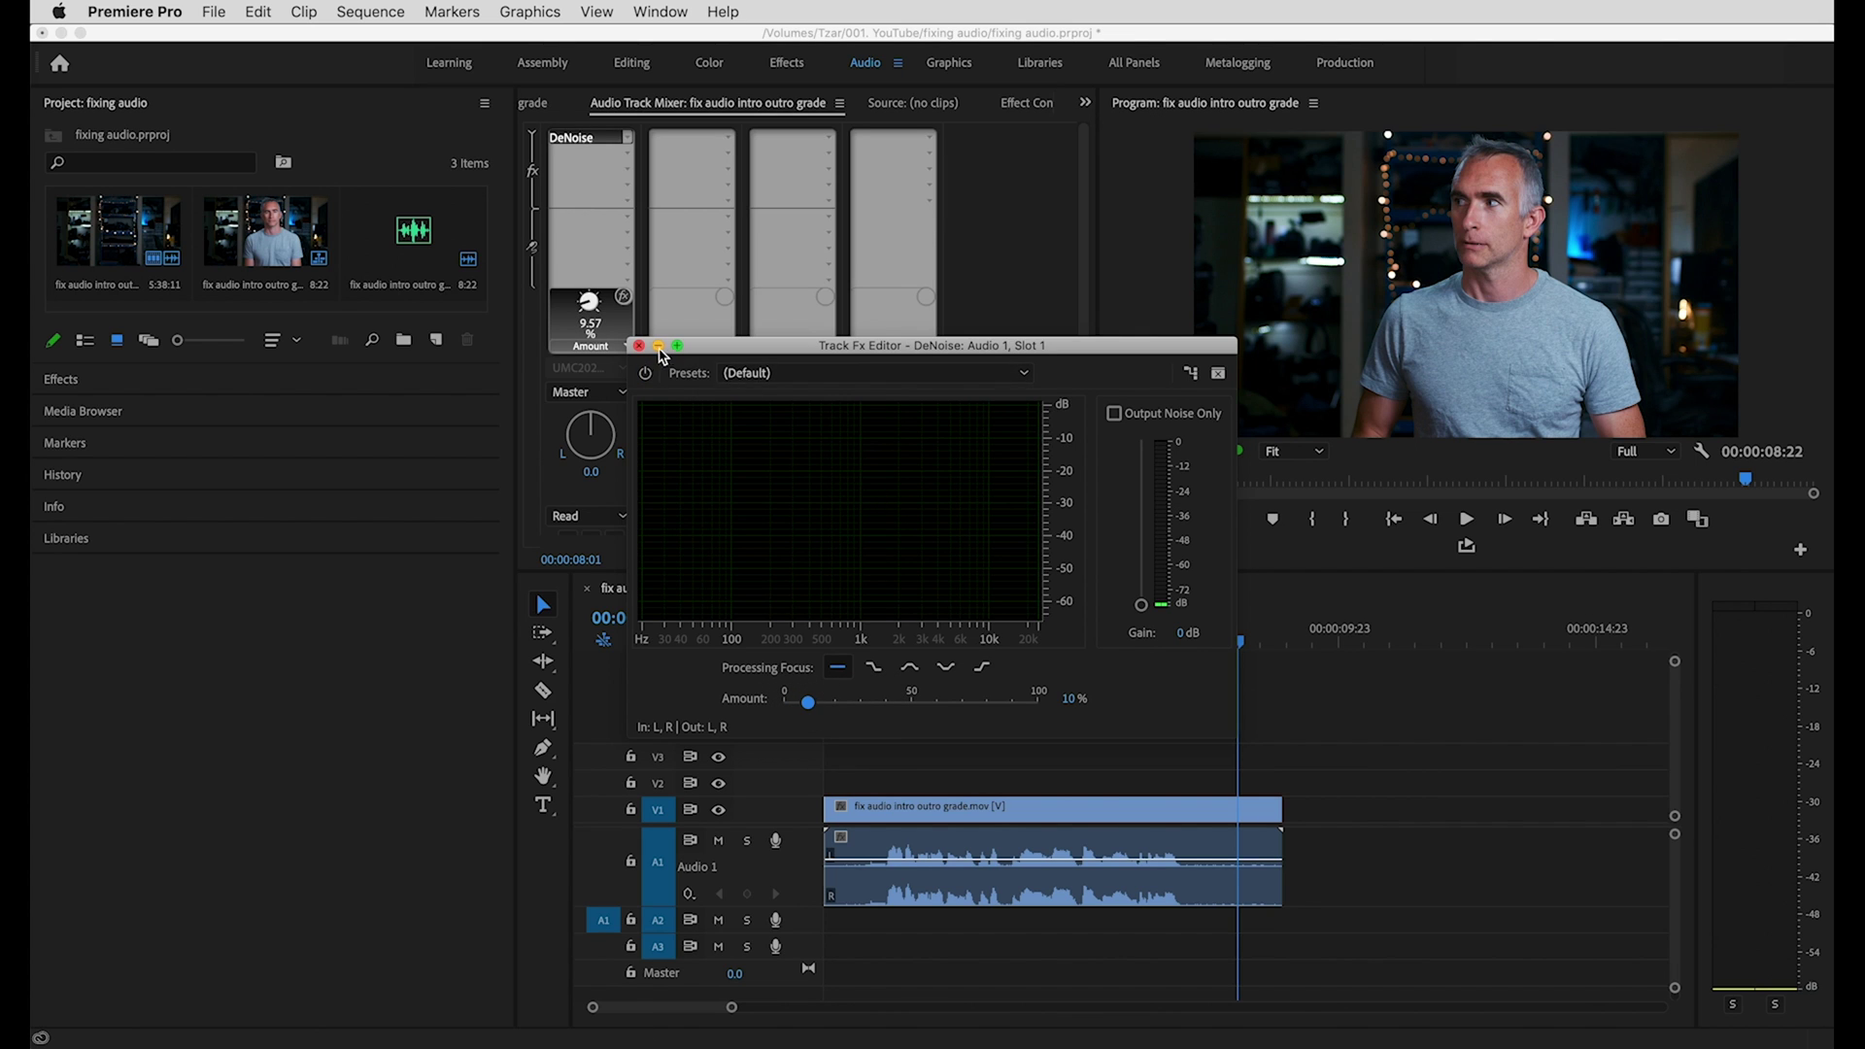
click(640, 345)
drag(971, 636, 774, 633)
key(space)
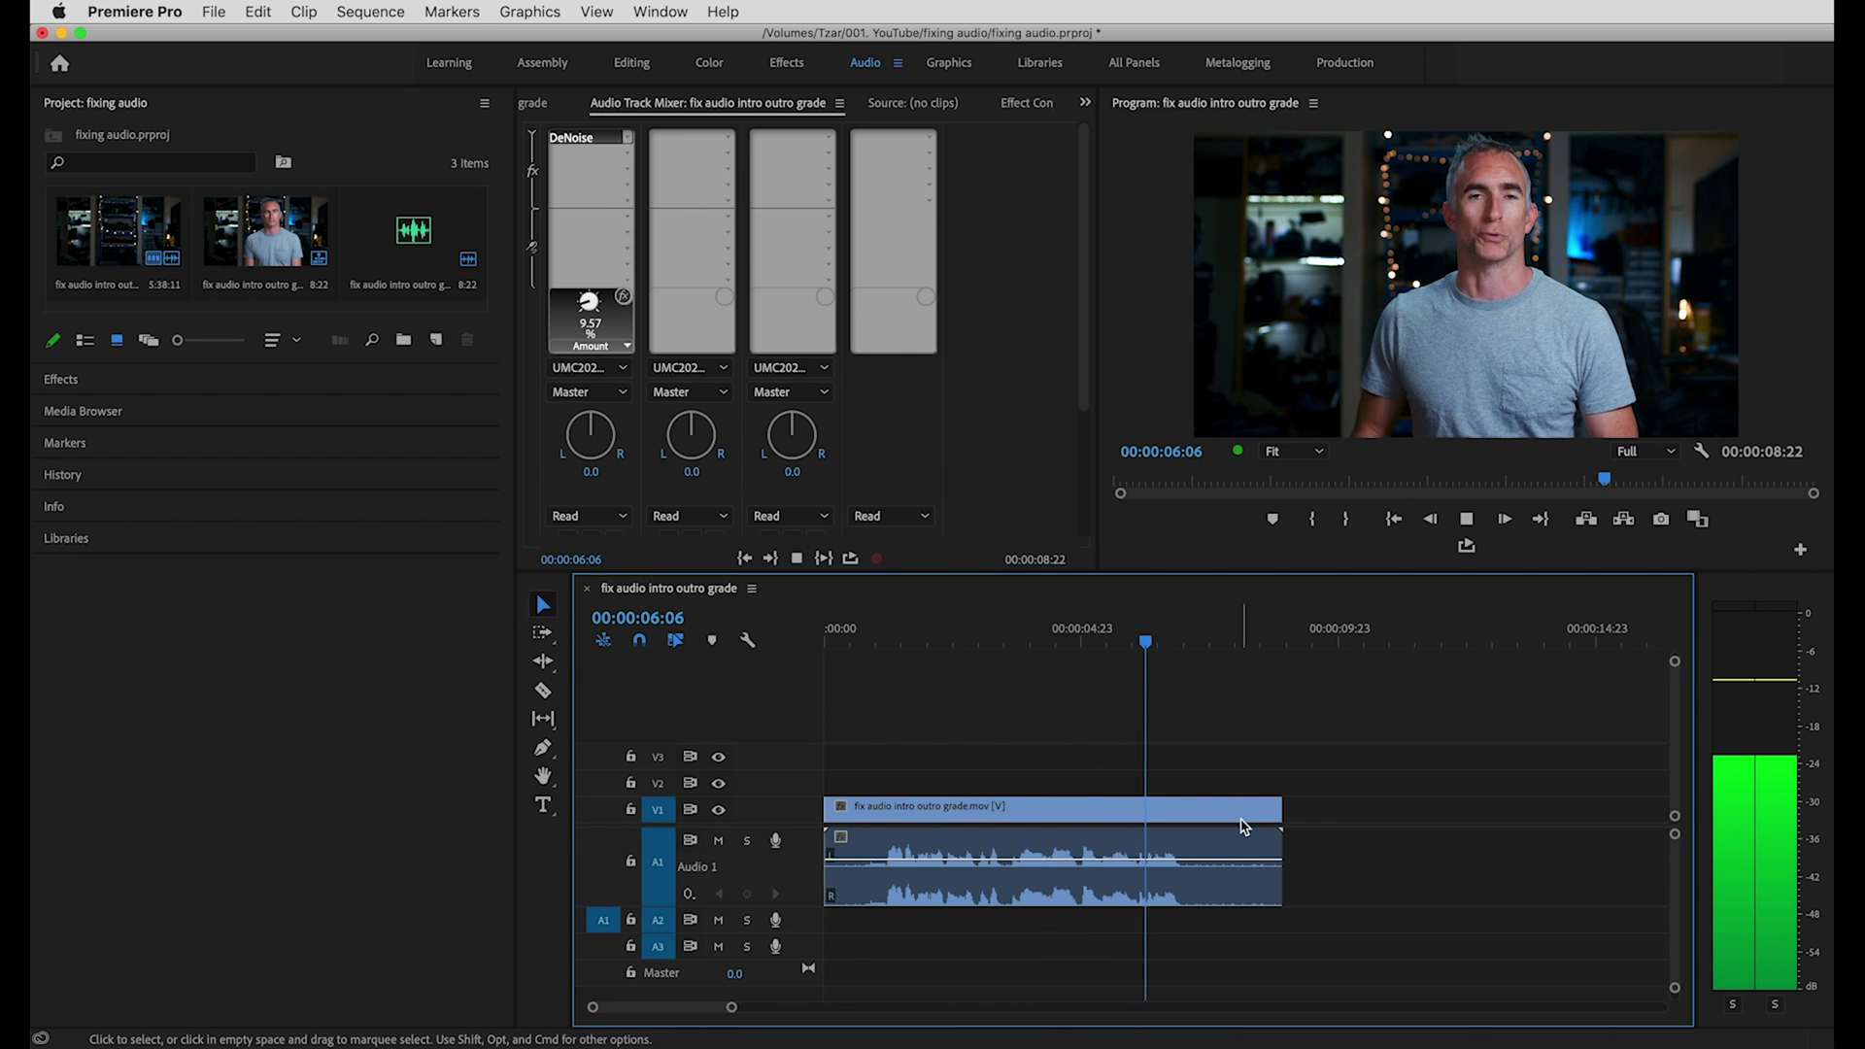
Scrub and play the denoised interview from the start to hear the result
drag(1215, 643, 900, 687)
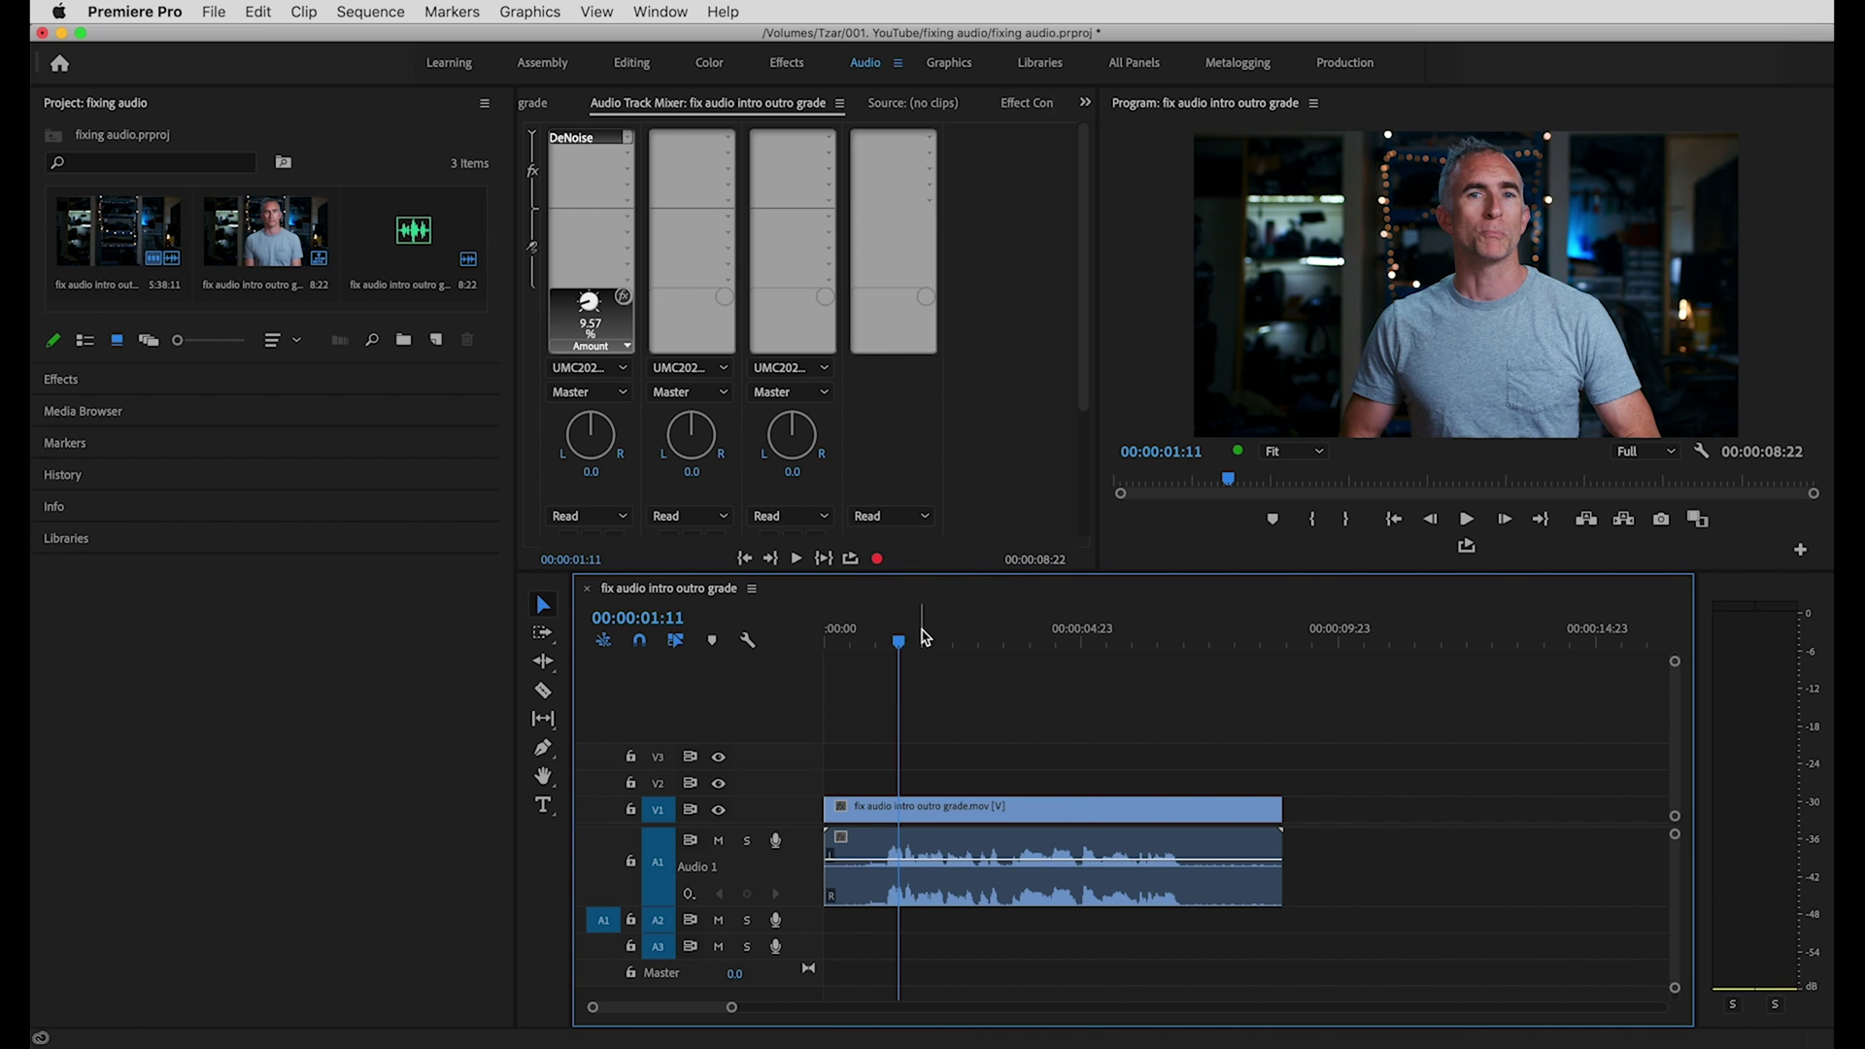
drag(855, 637, 831, 649)
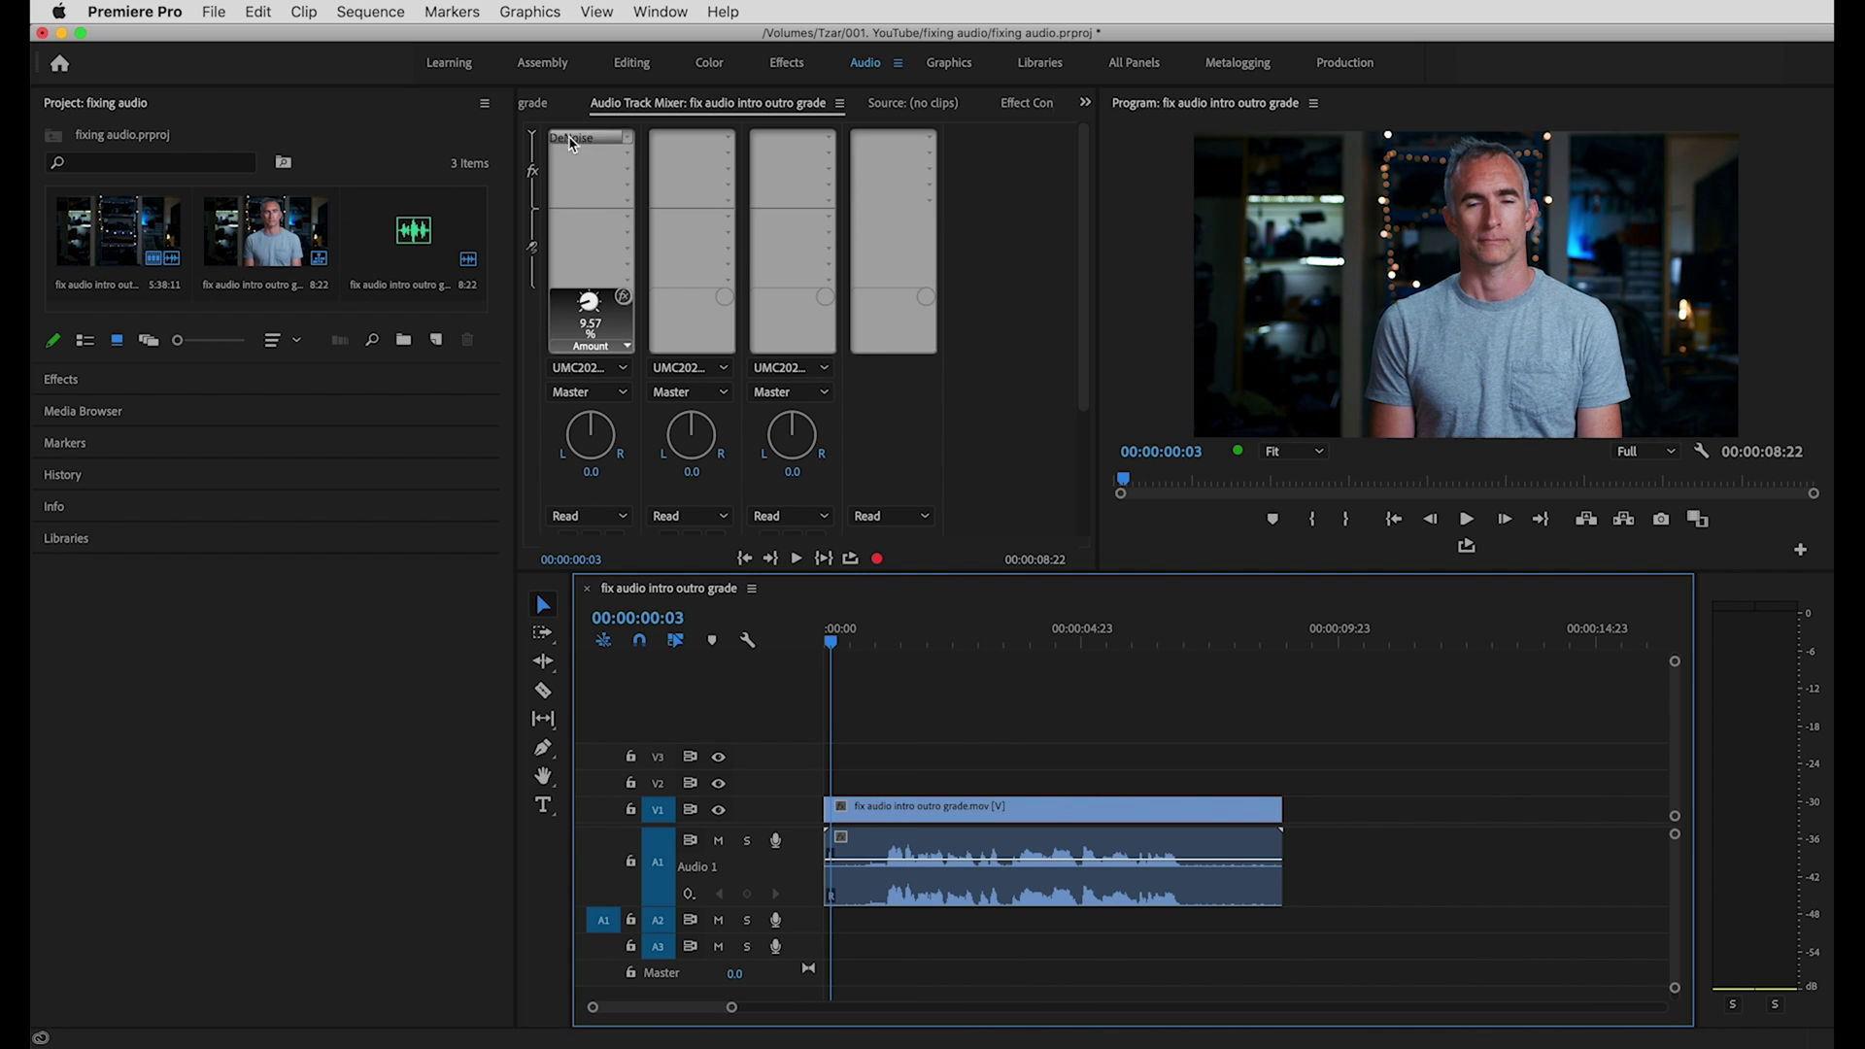
key(space)
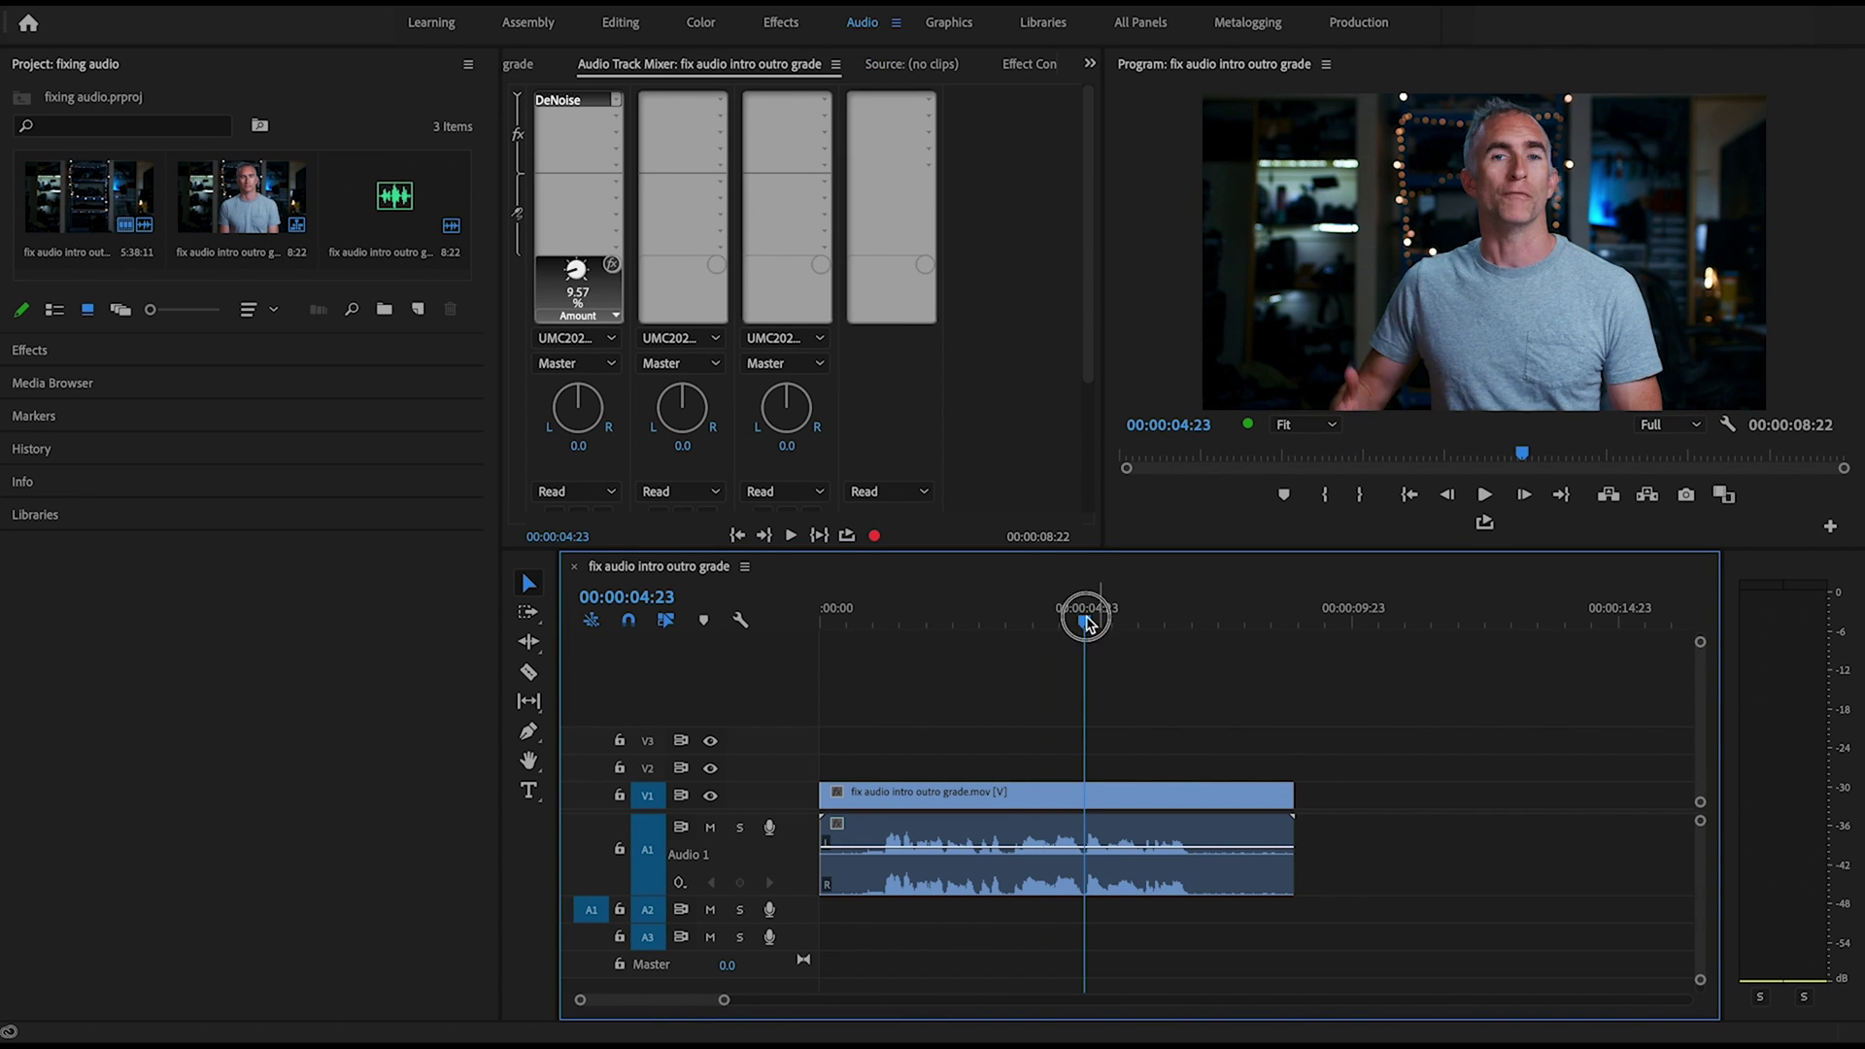
drag(1085, 620, 1006, 622)
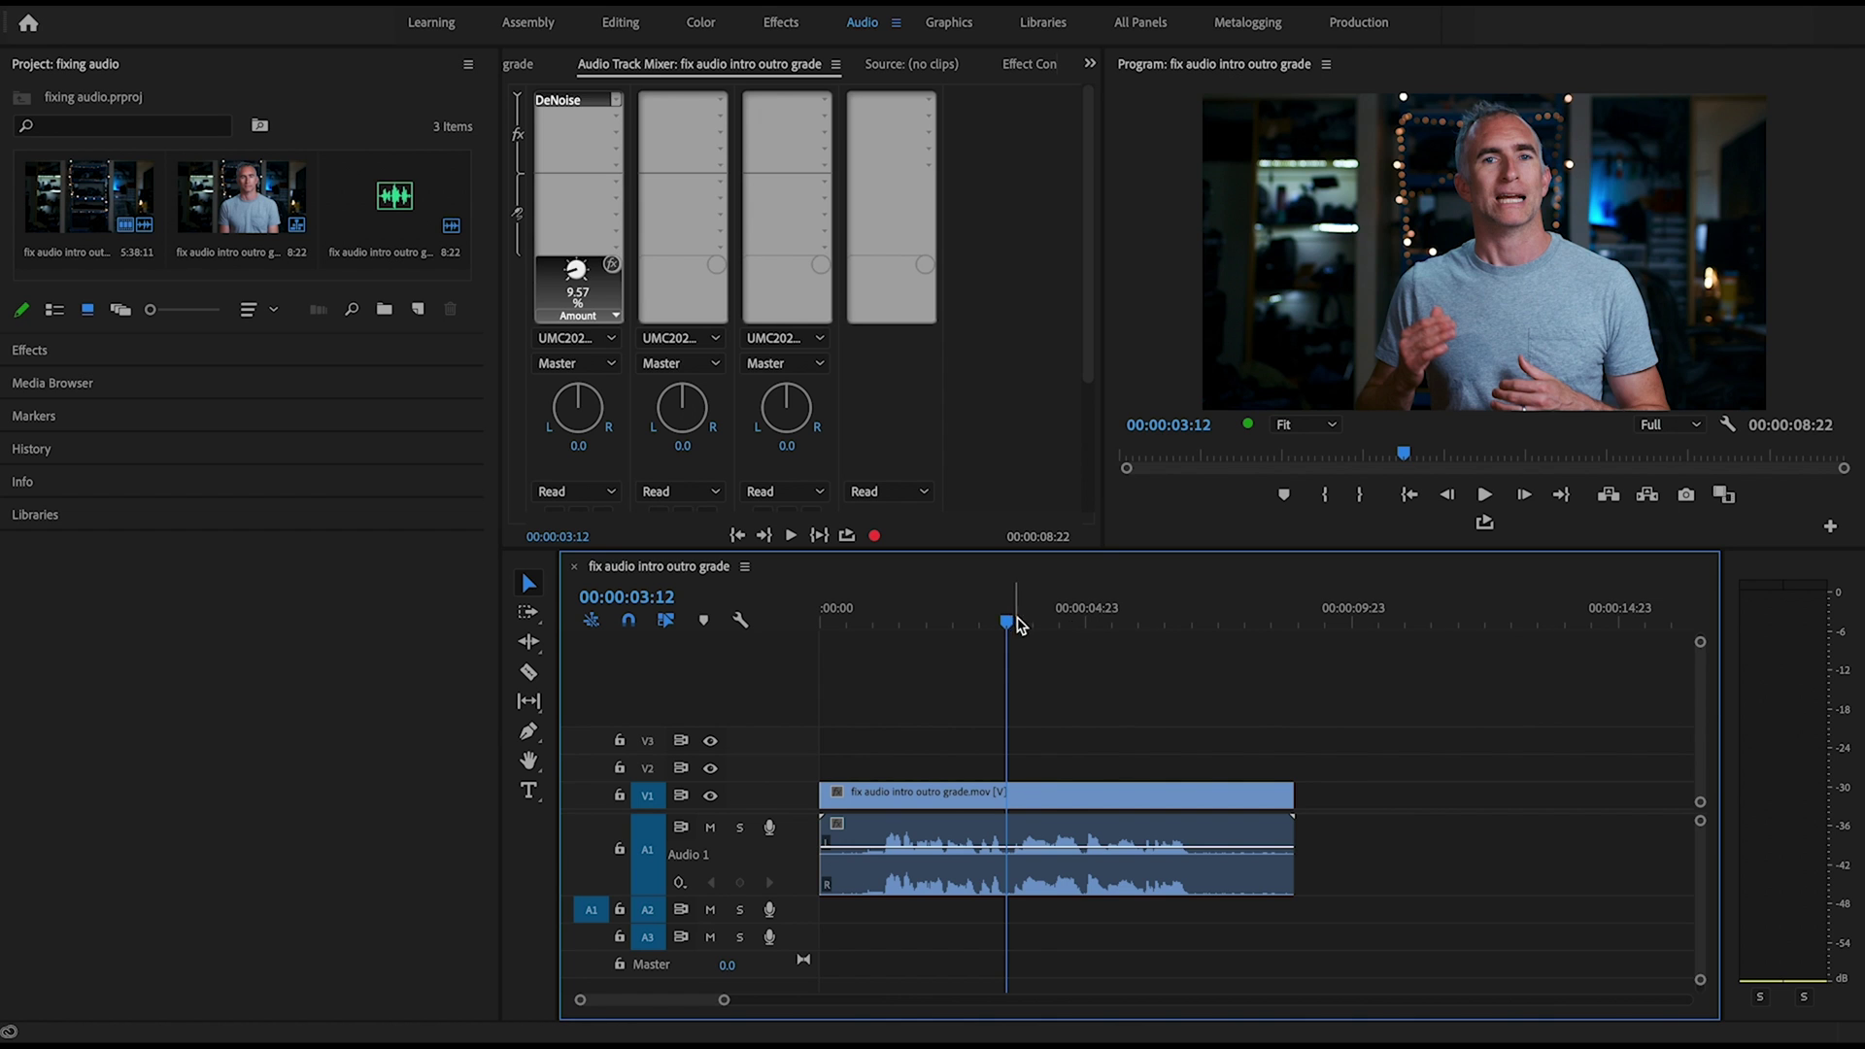
drag(1007, 620, 878, 623)
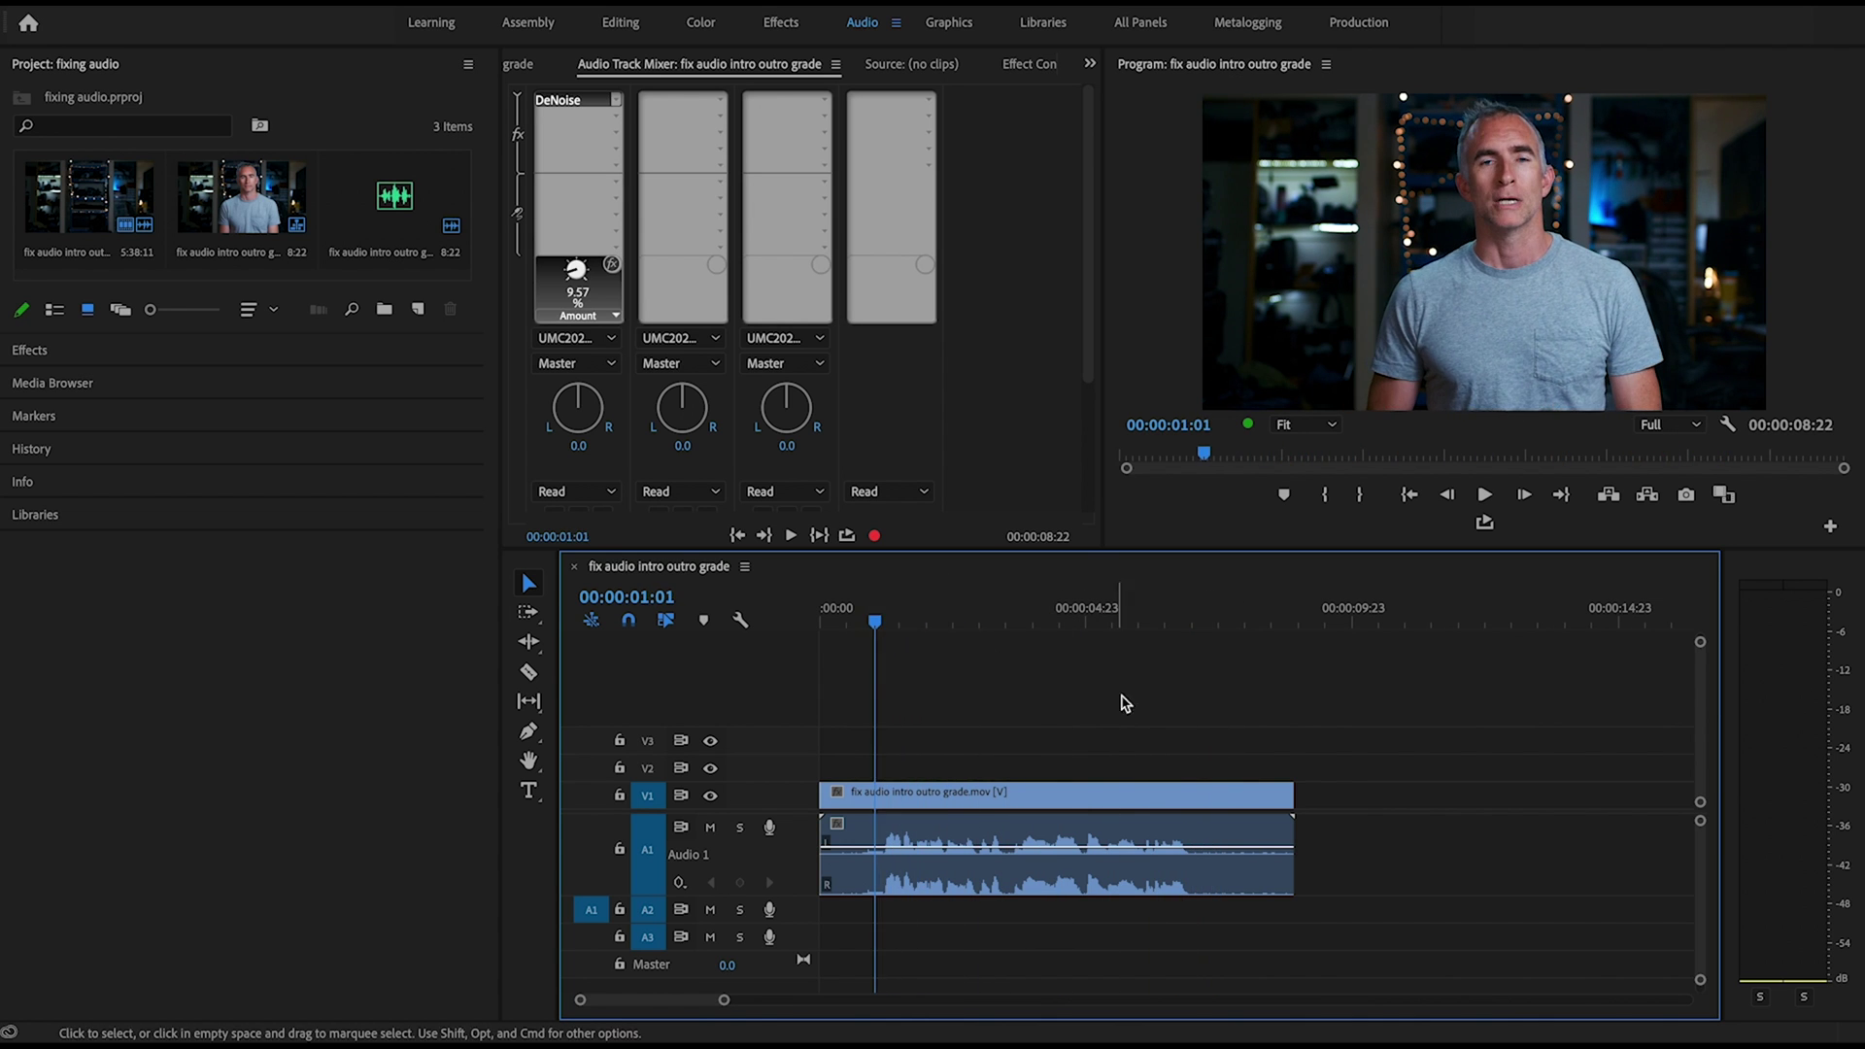
key(space)
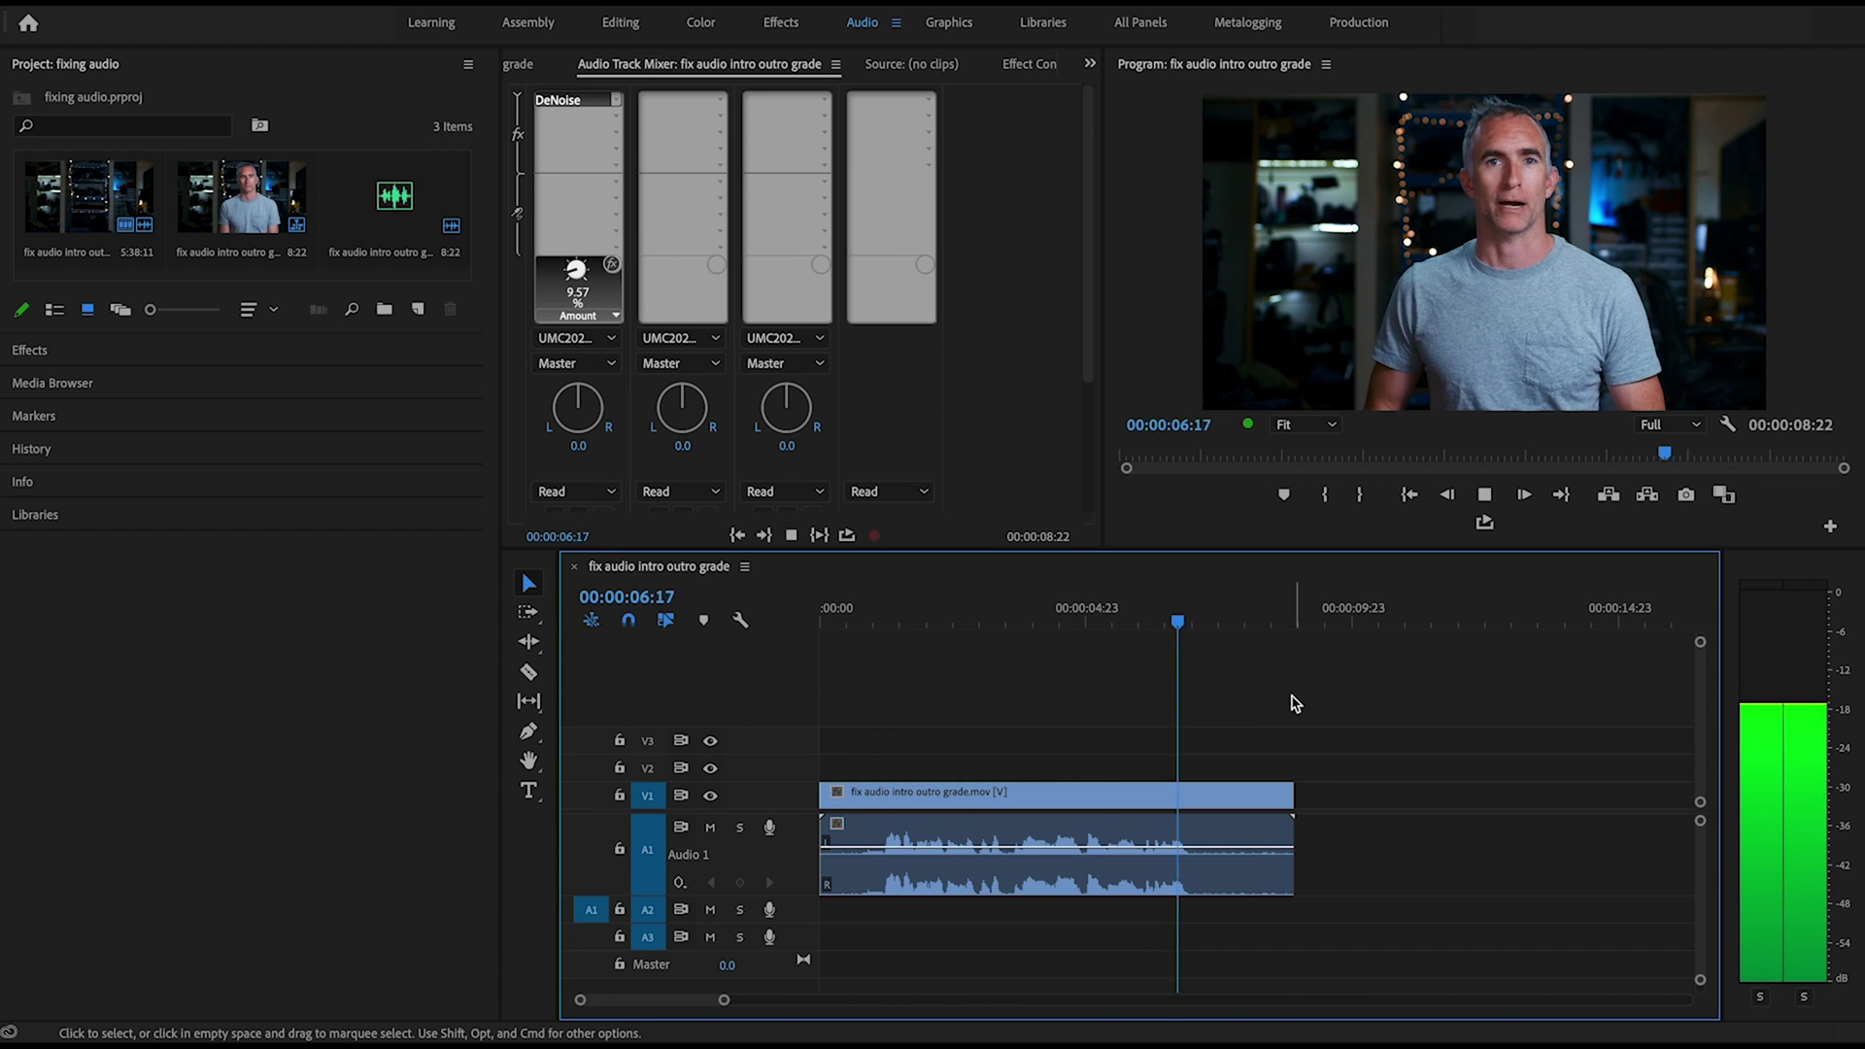
Scrub through the clip again and make the Audio 1 track taller
drag(1180, 622, 898, 630)
click(981, 625)
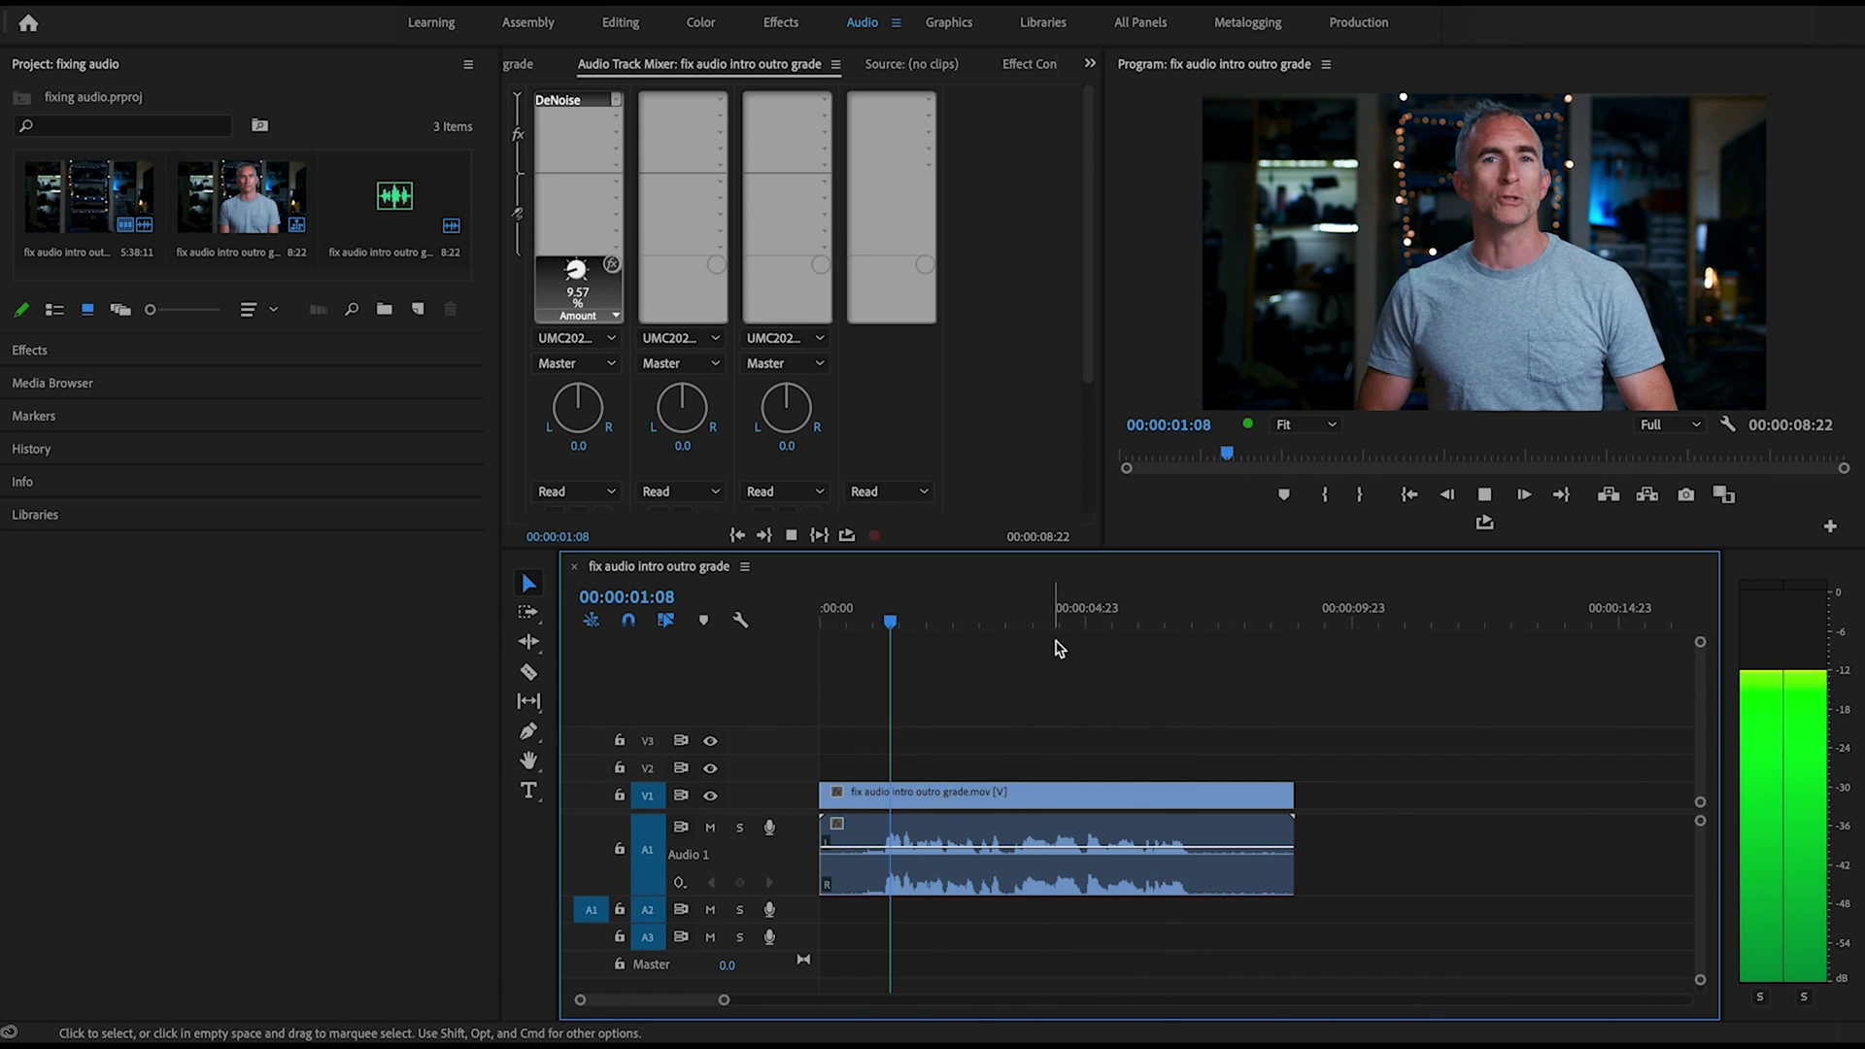
drag(1020, 619, 916, 623)
click(1182, 612)
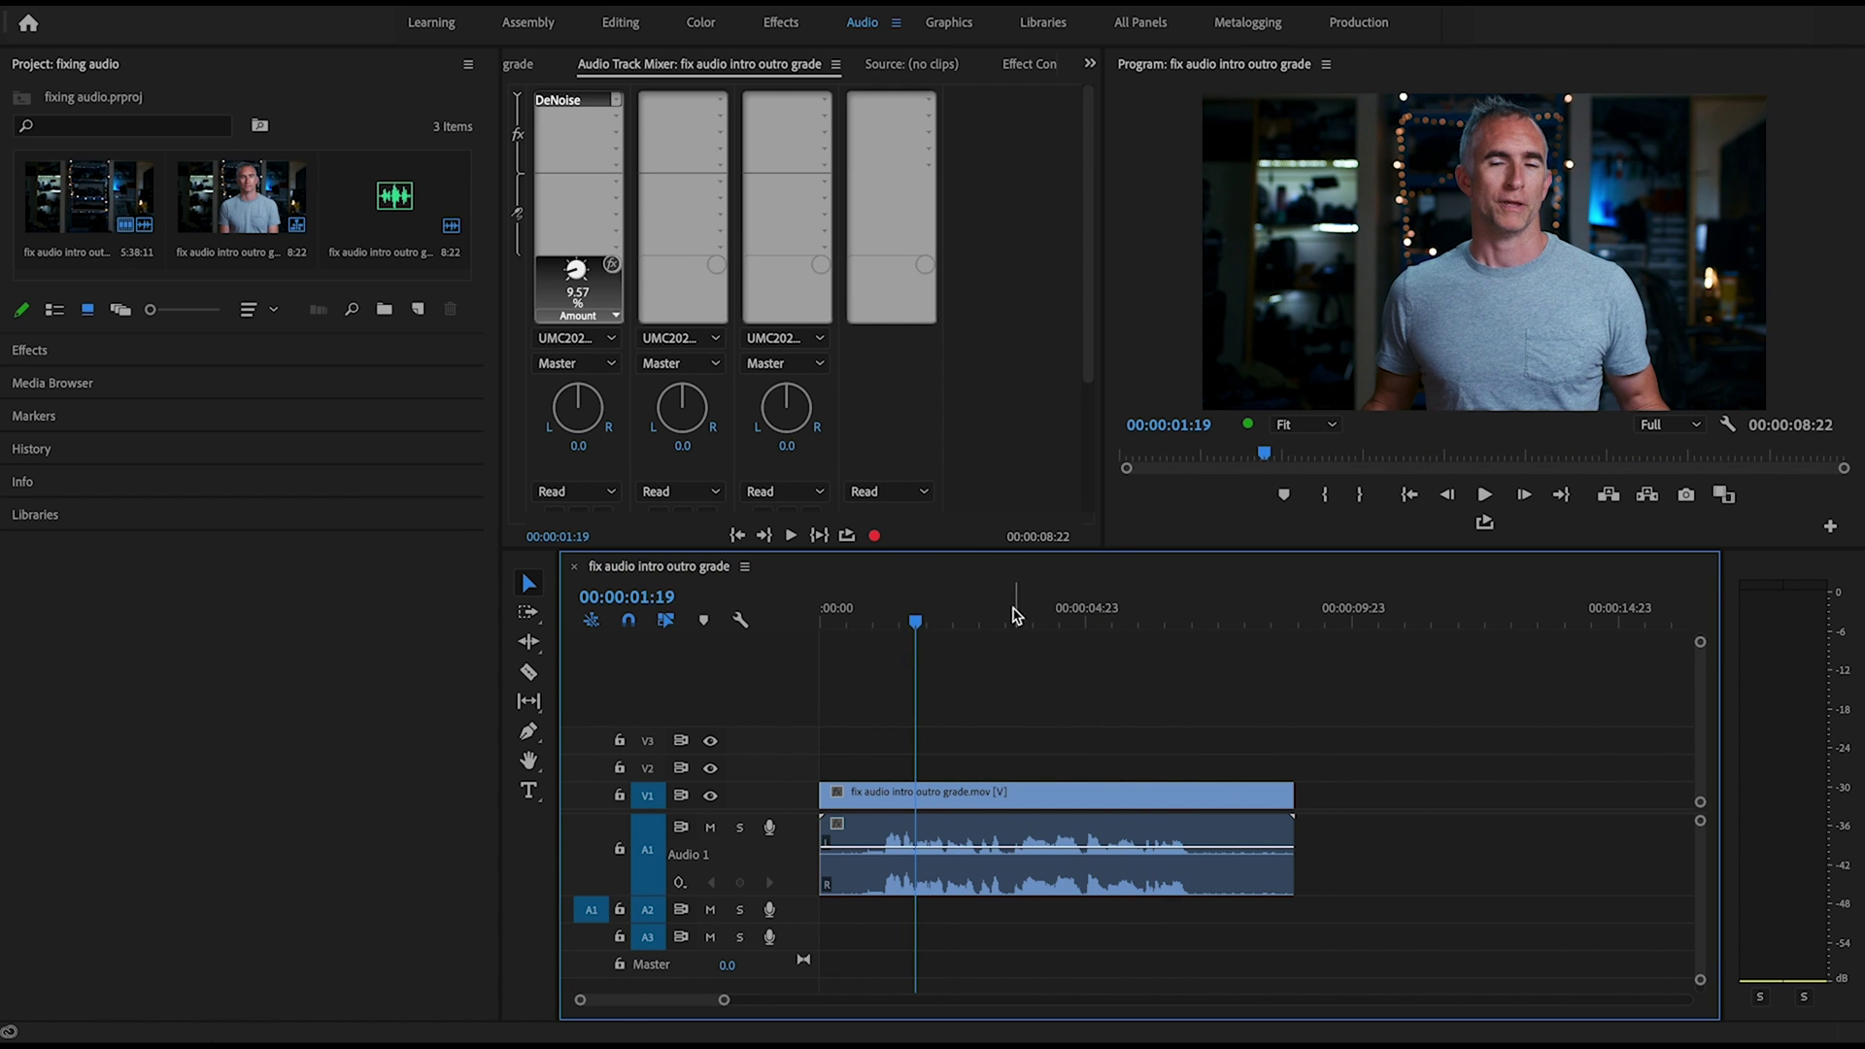
drag(799, 962, 823, 985)
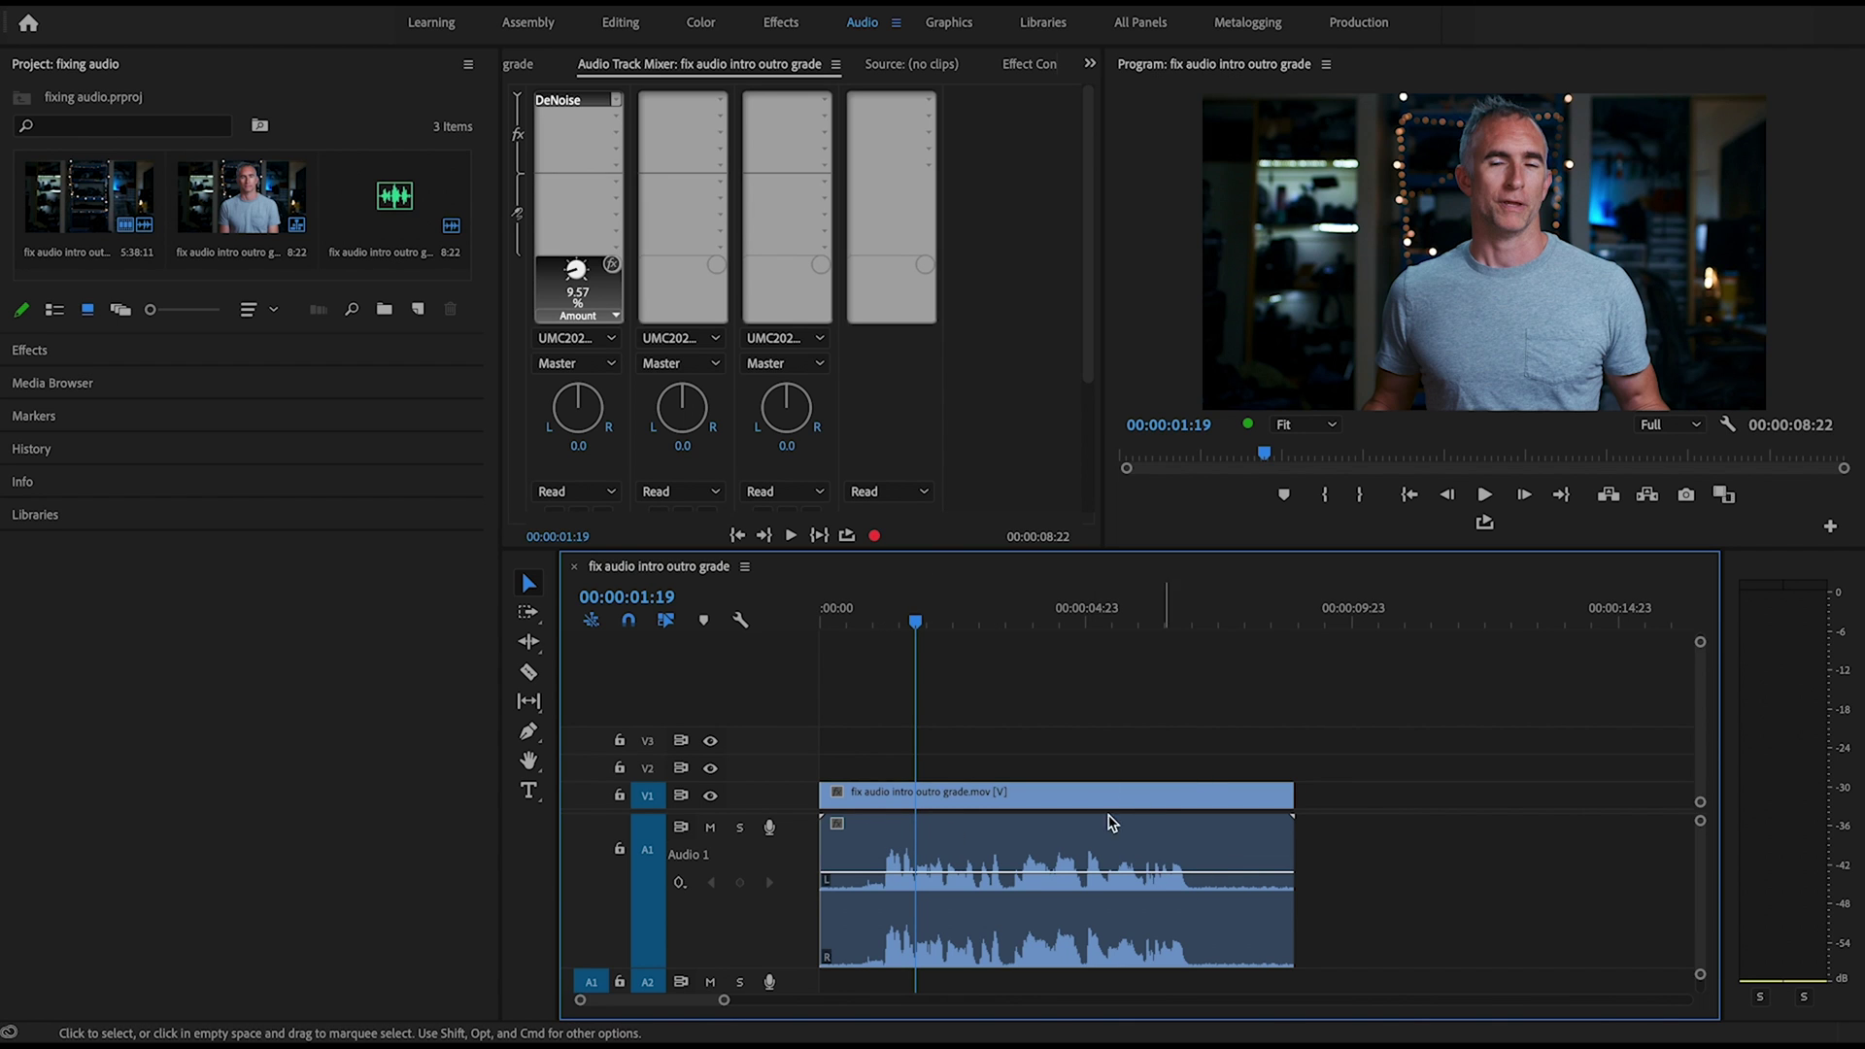
Put a Multiband Compressor in Audio 1's slot 2 with the Broadcast preset and 1 ms limiter attack
click(615, 103)
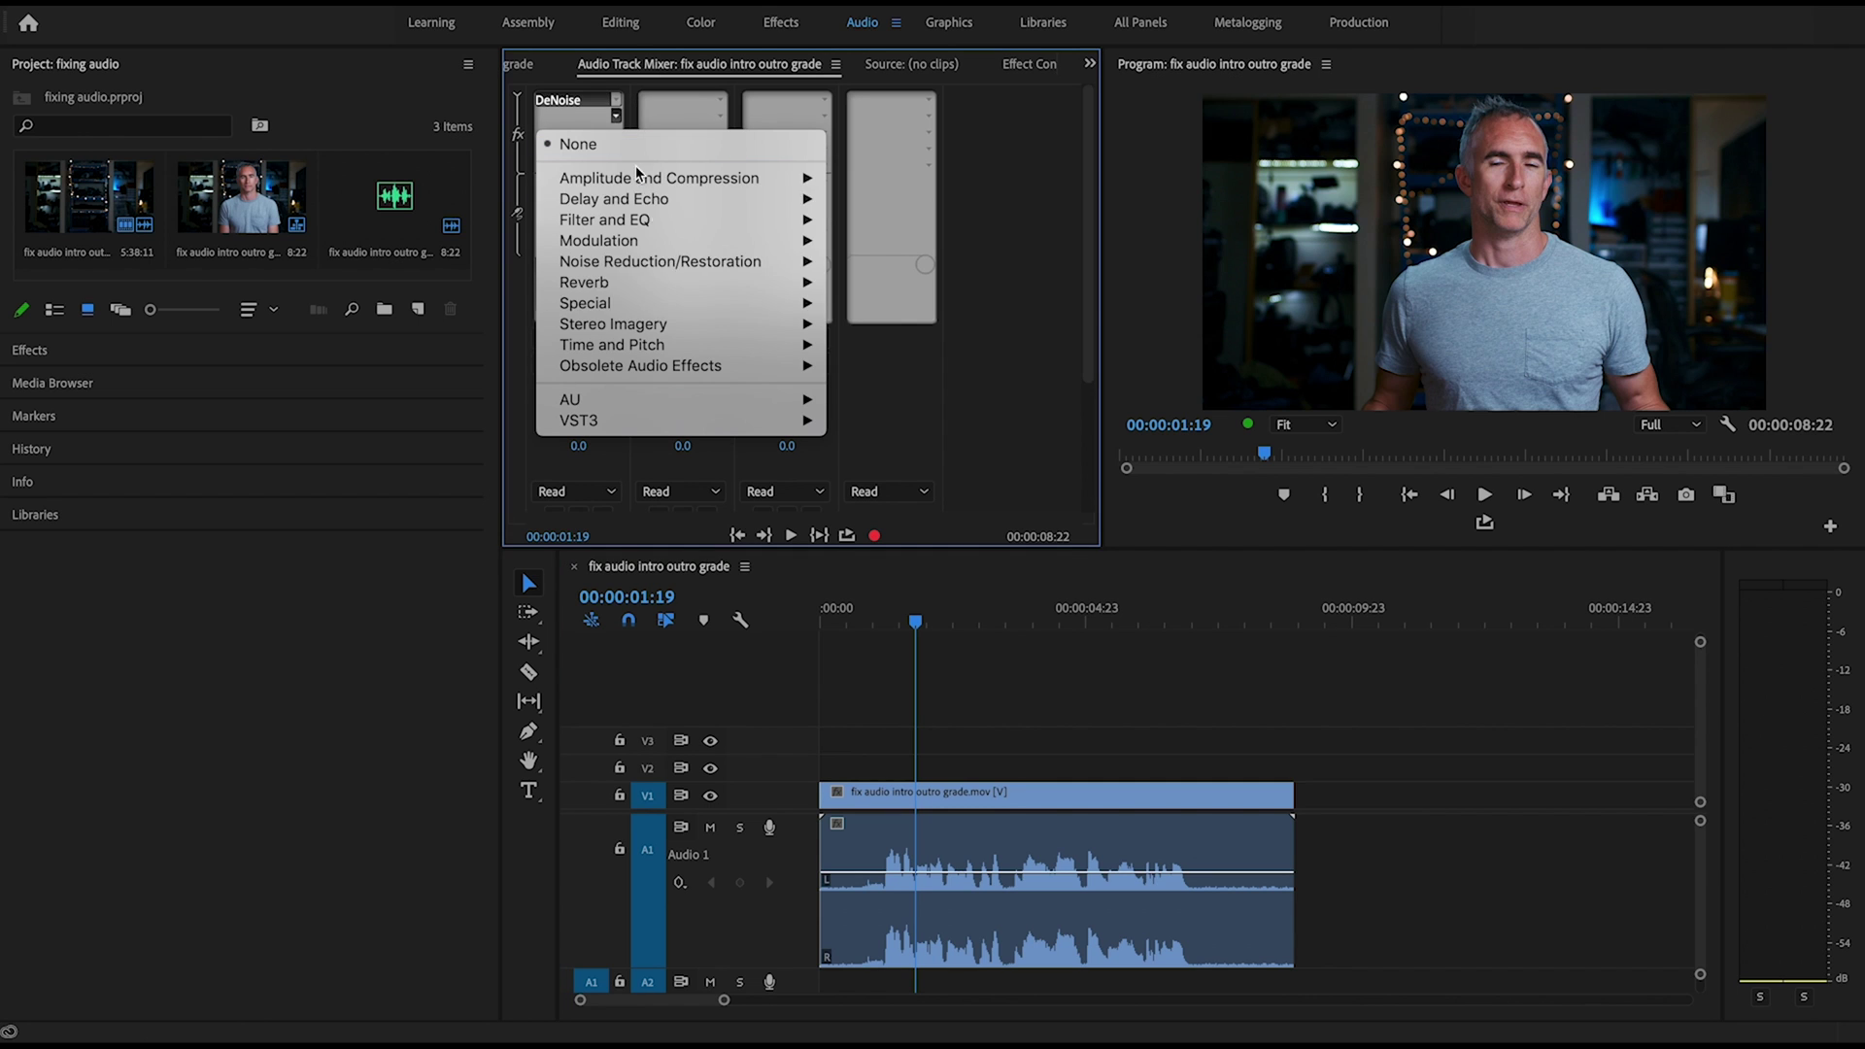
mouse_move(691, 181)
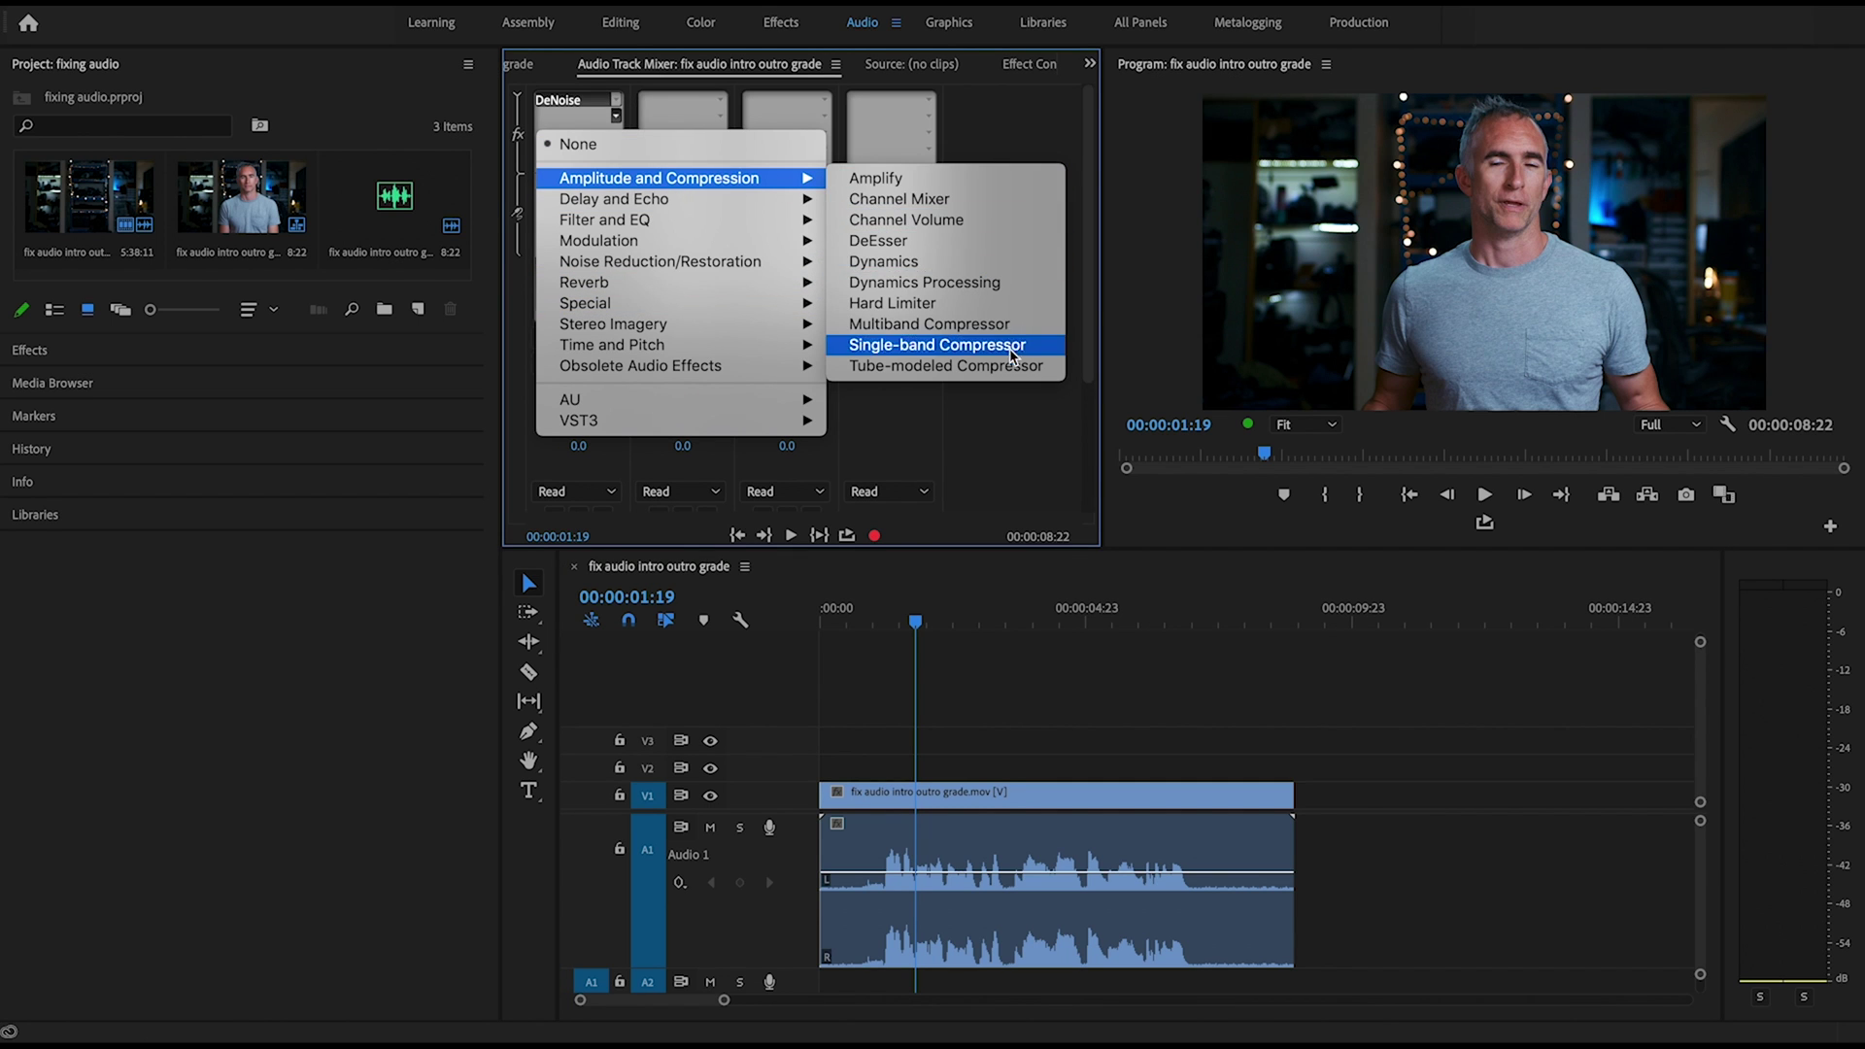
click(998, 327)
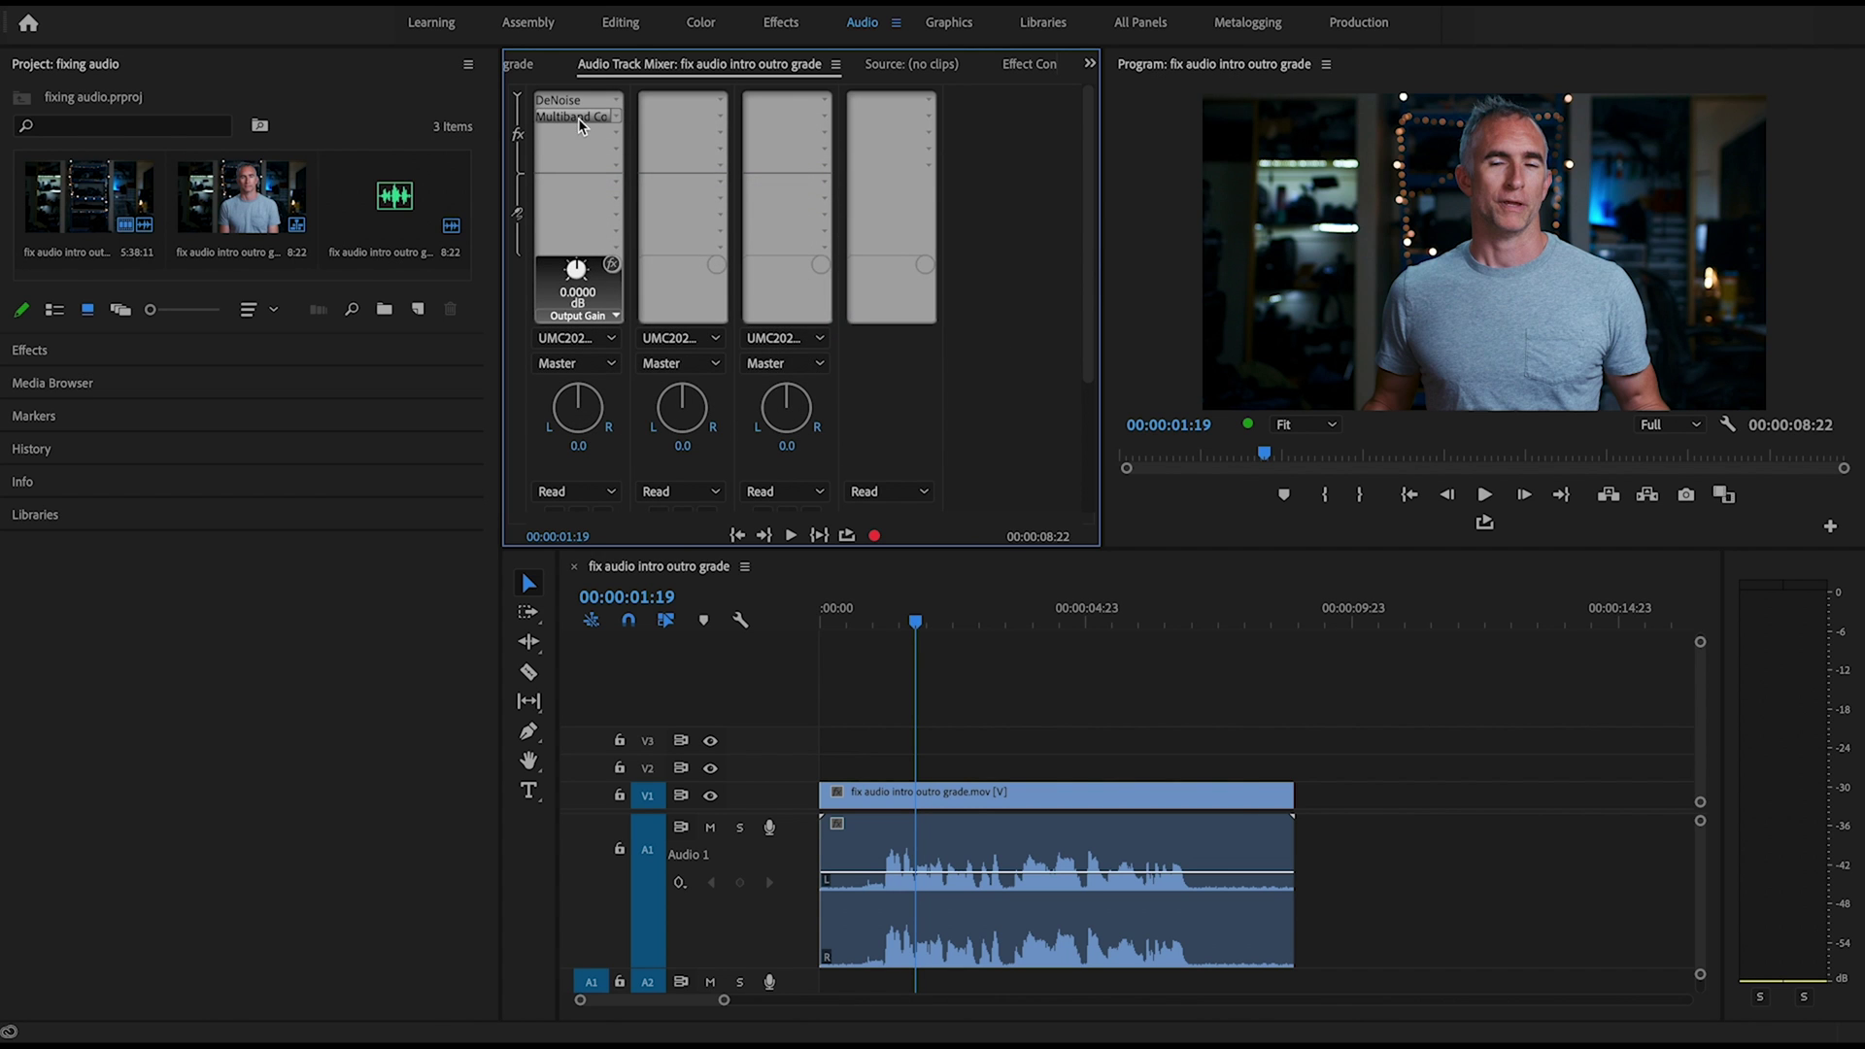
double_click(582, 120)
drag(865, 197, 948, 169)
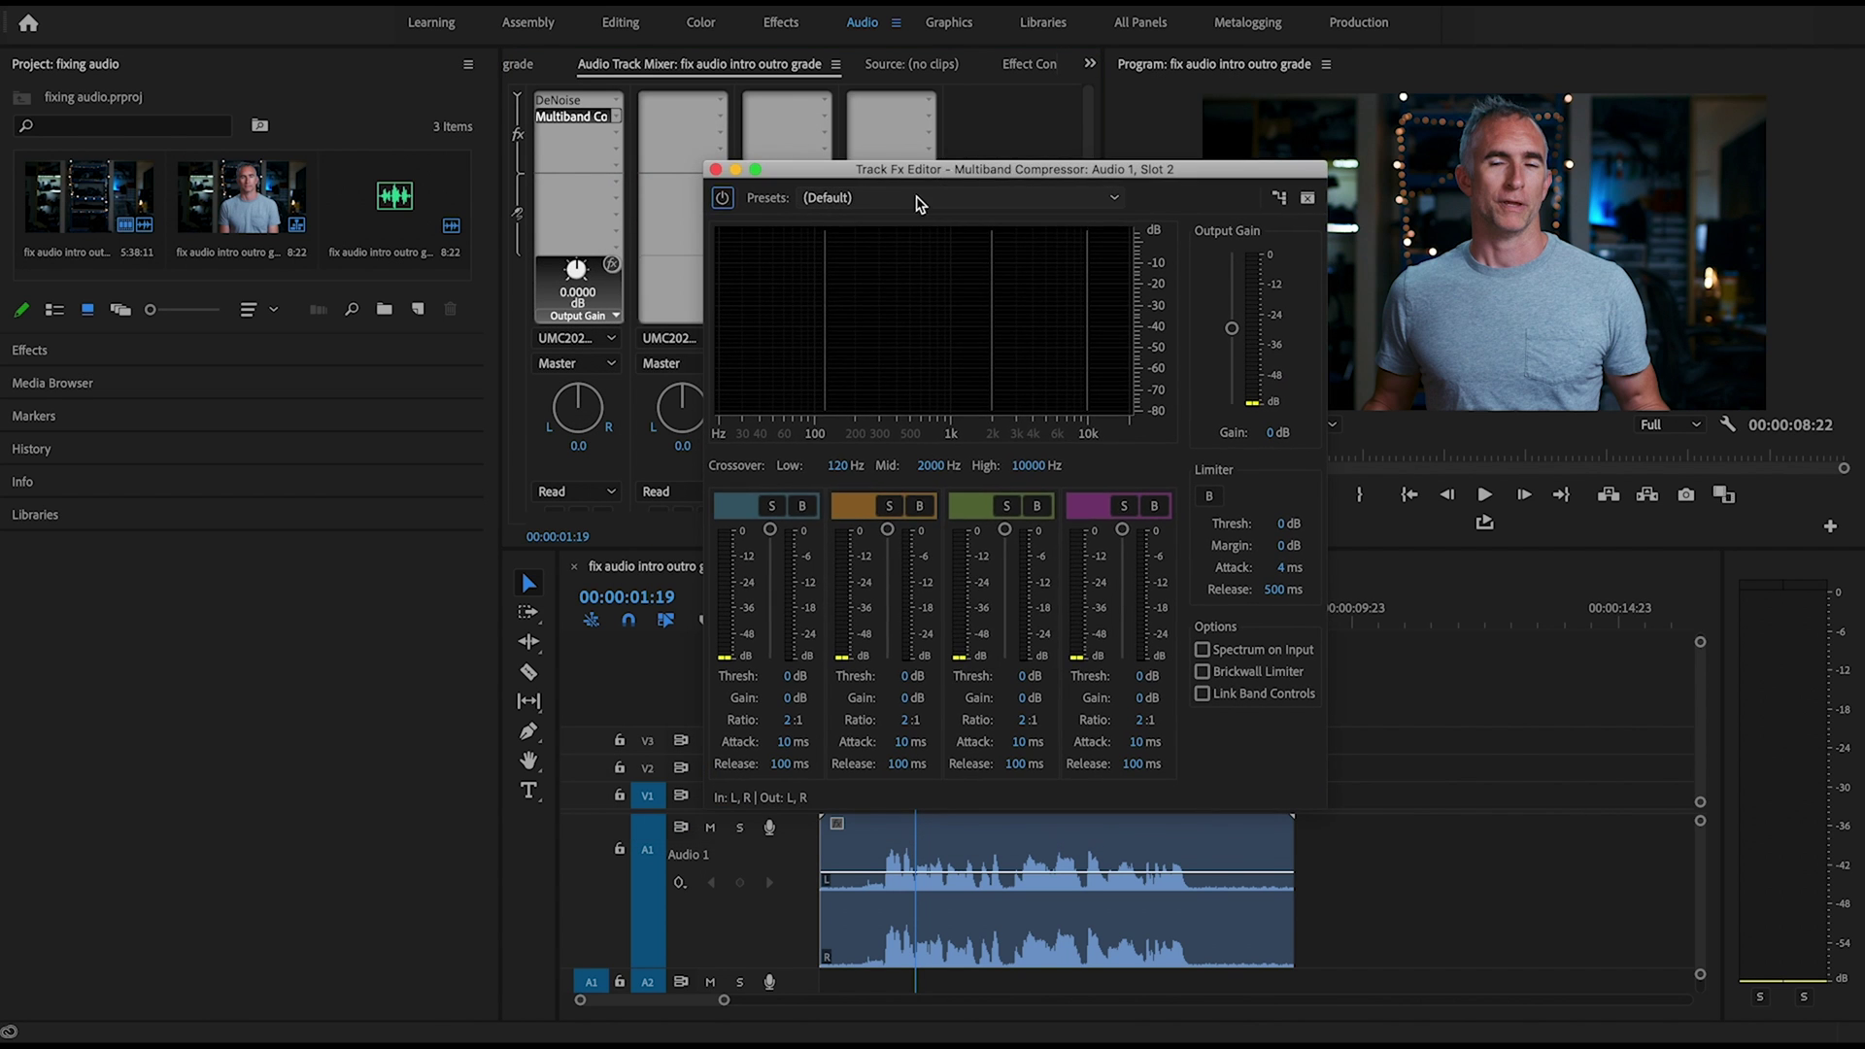
click(906, 197)
click(894, 255)
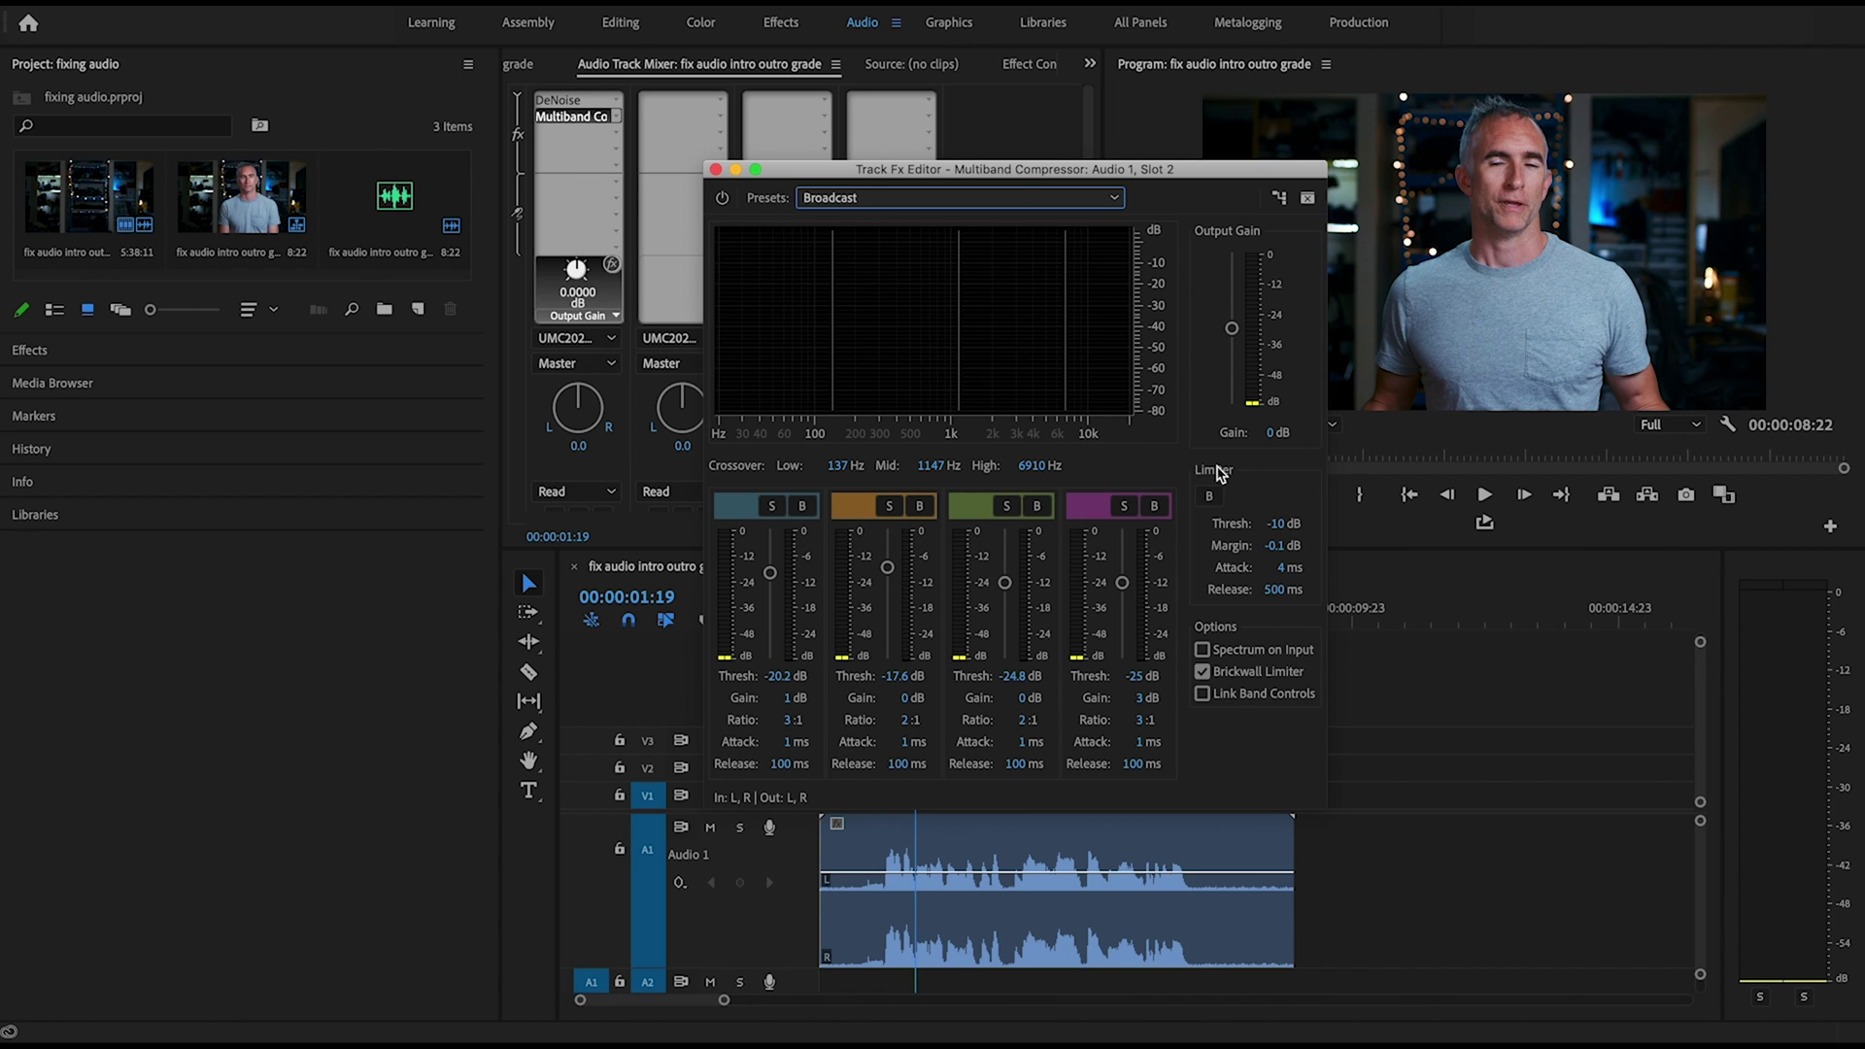
click(1281, 571)
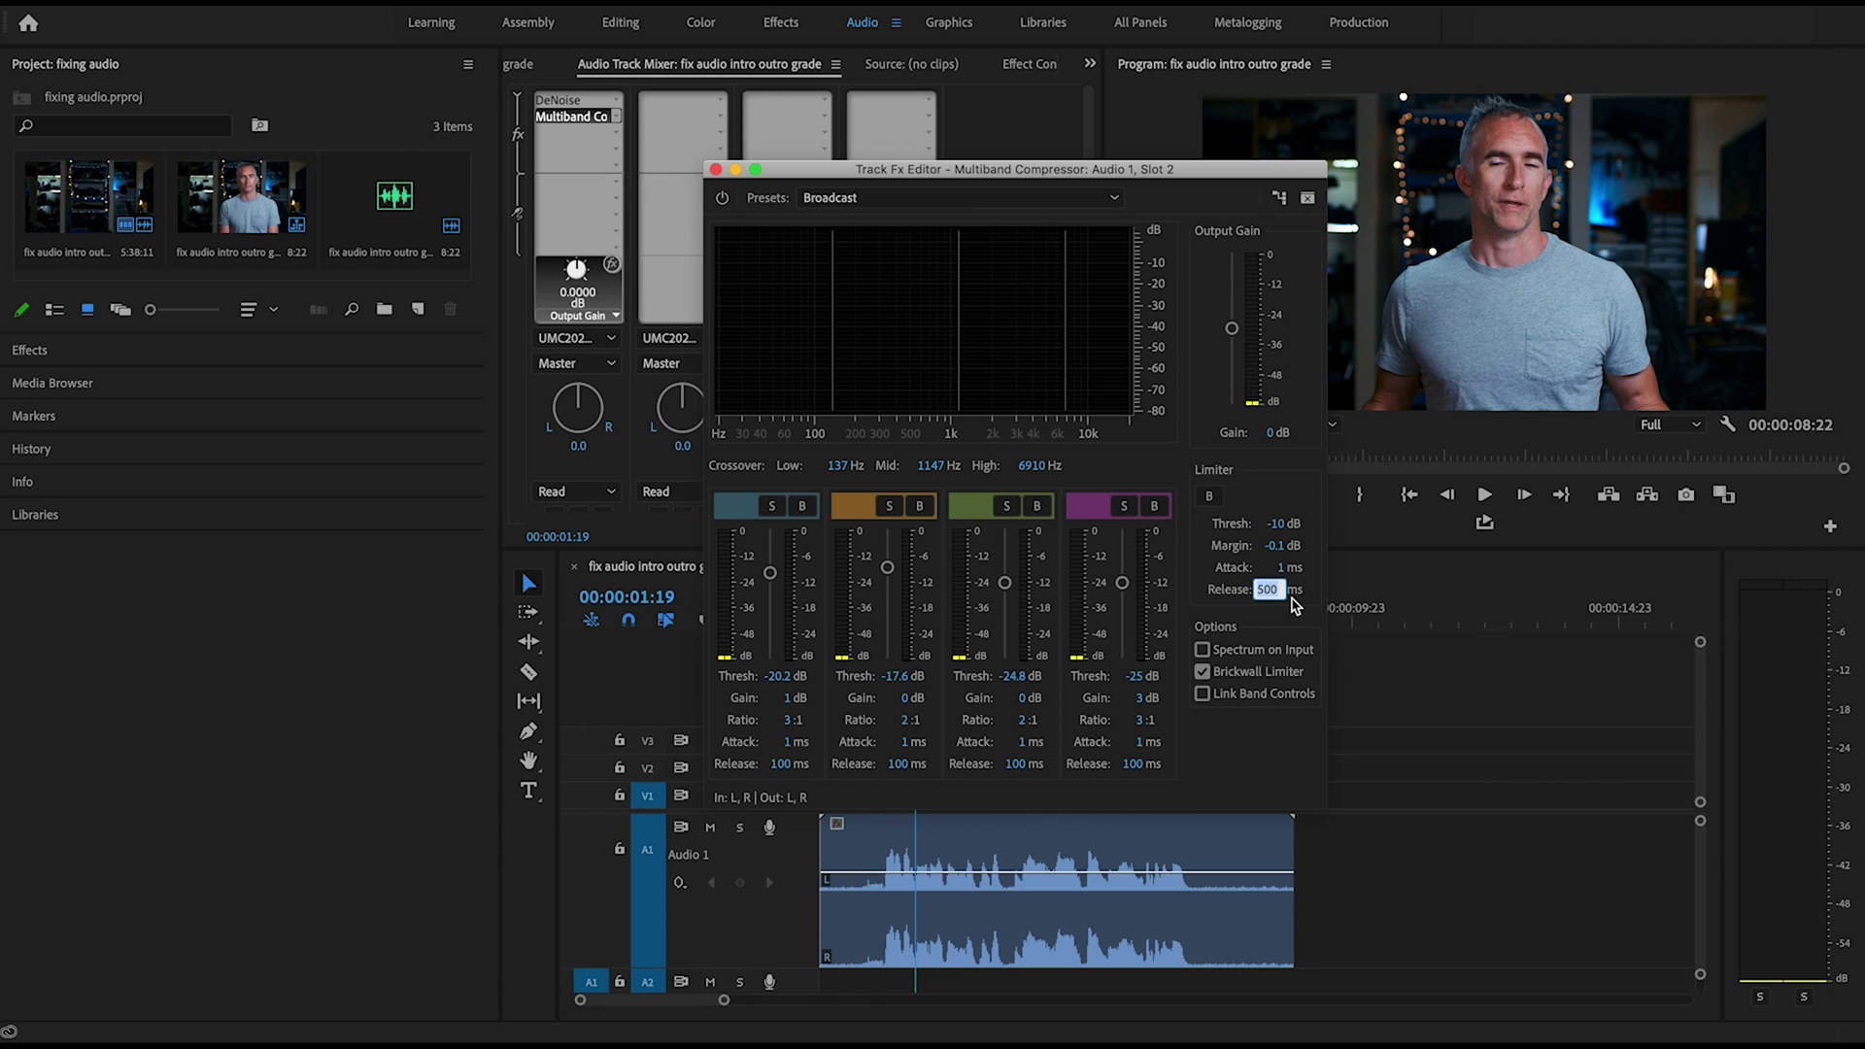
click(716, 169)
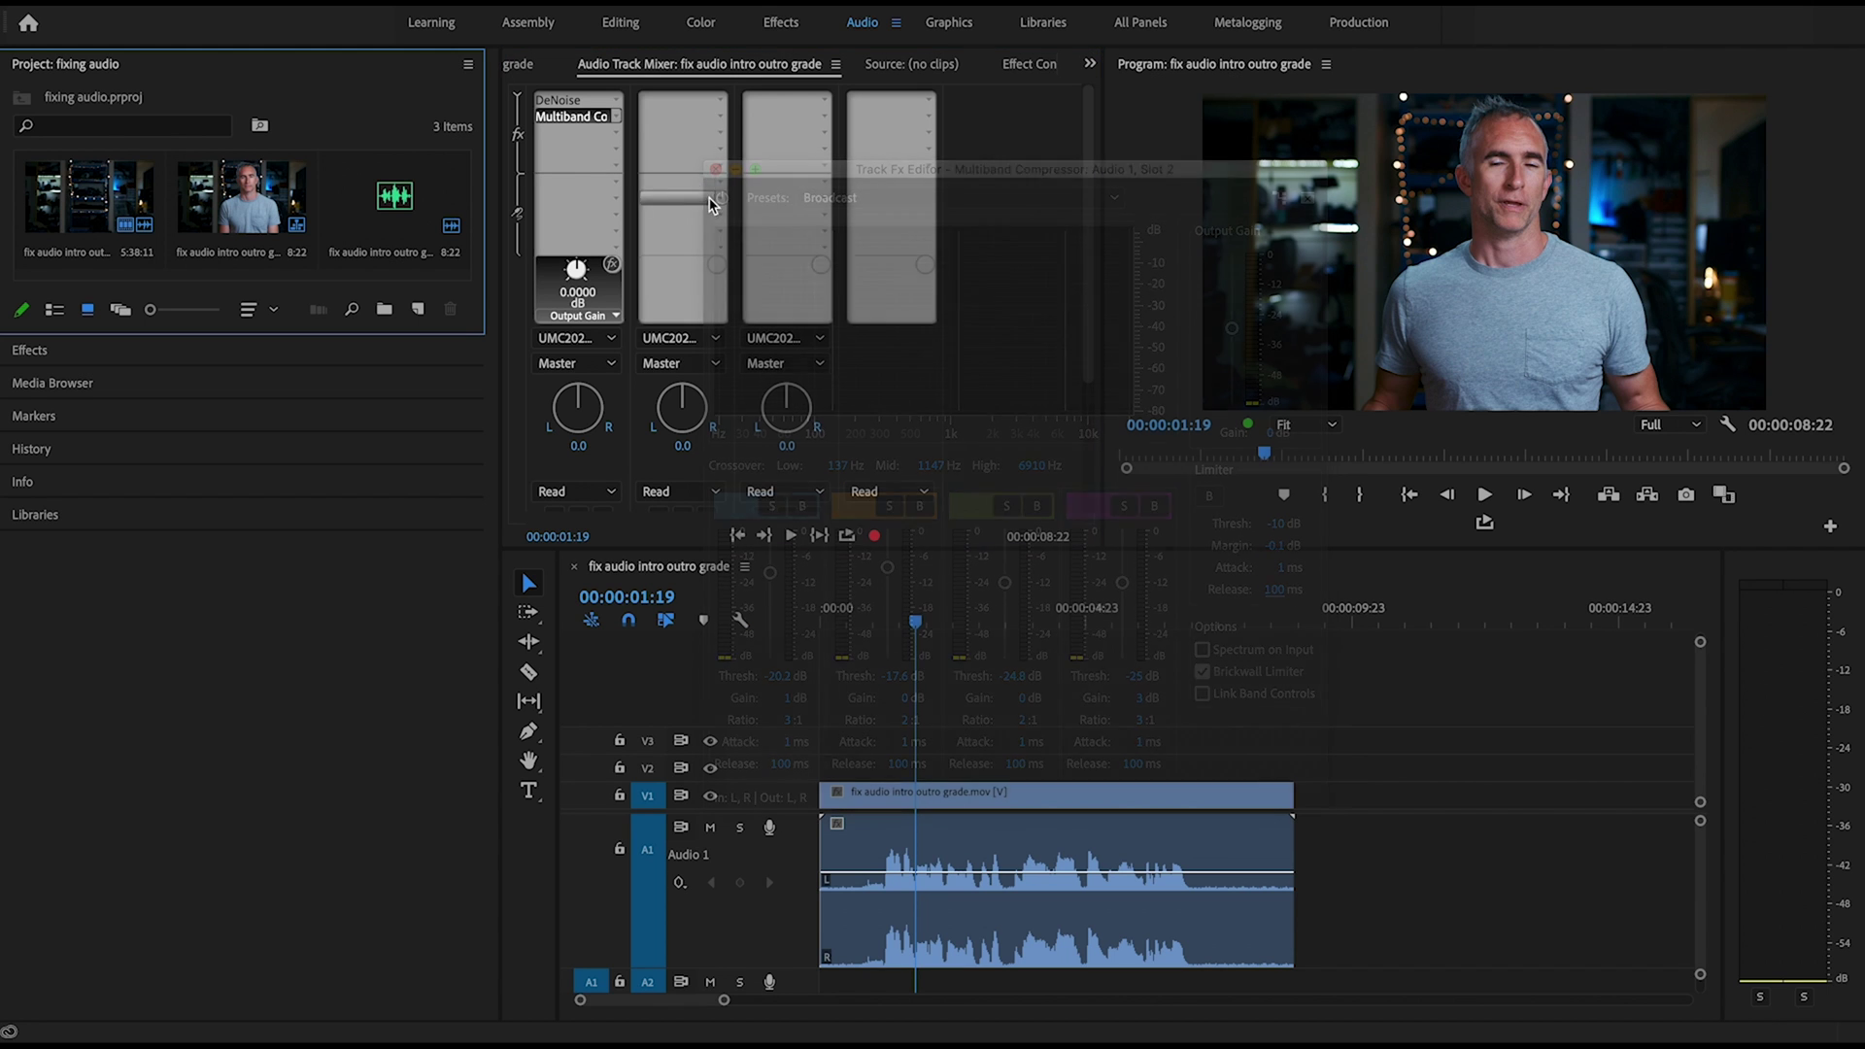
click(923, 623)
drag(923, 623, 854, 625)
Play the compressed interview and pull the clip's volume rubber band down slightly
key(space)
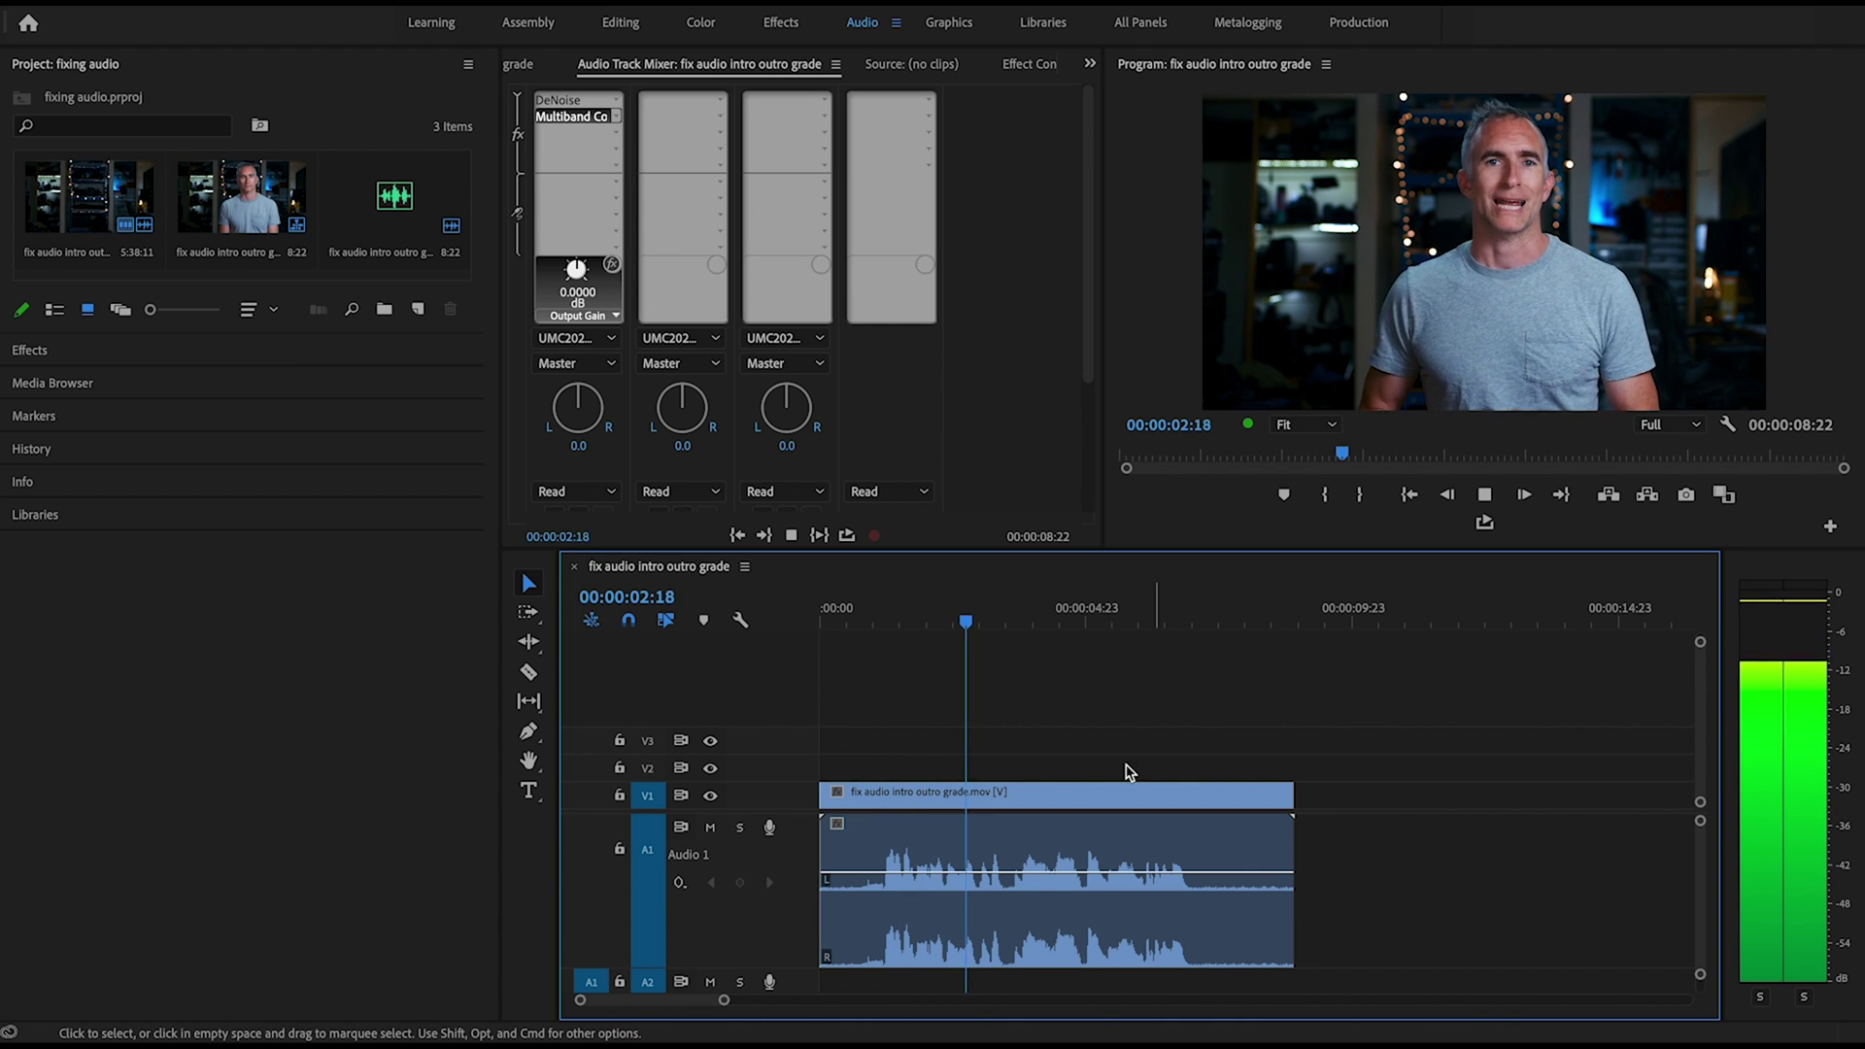
click(1085, 884)
drag(1085, 884, 1084, 892)
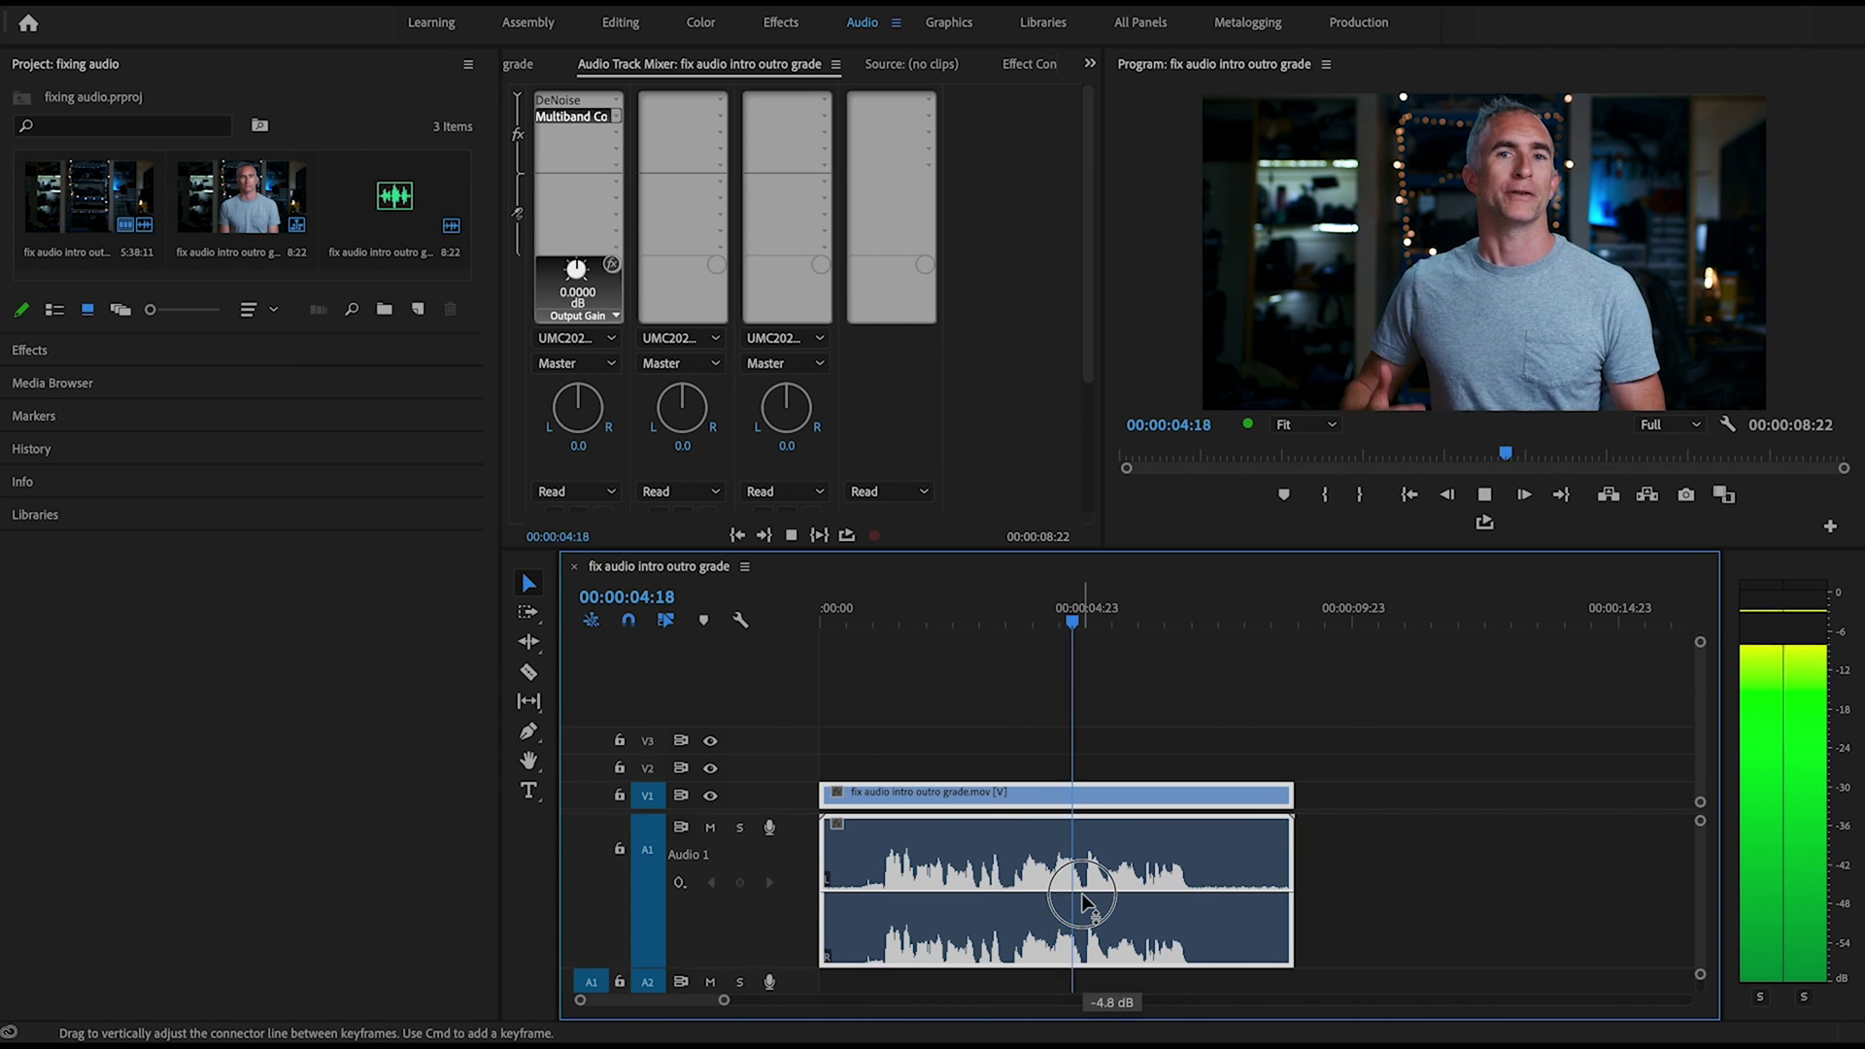
click(1432, 794)
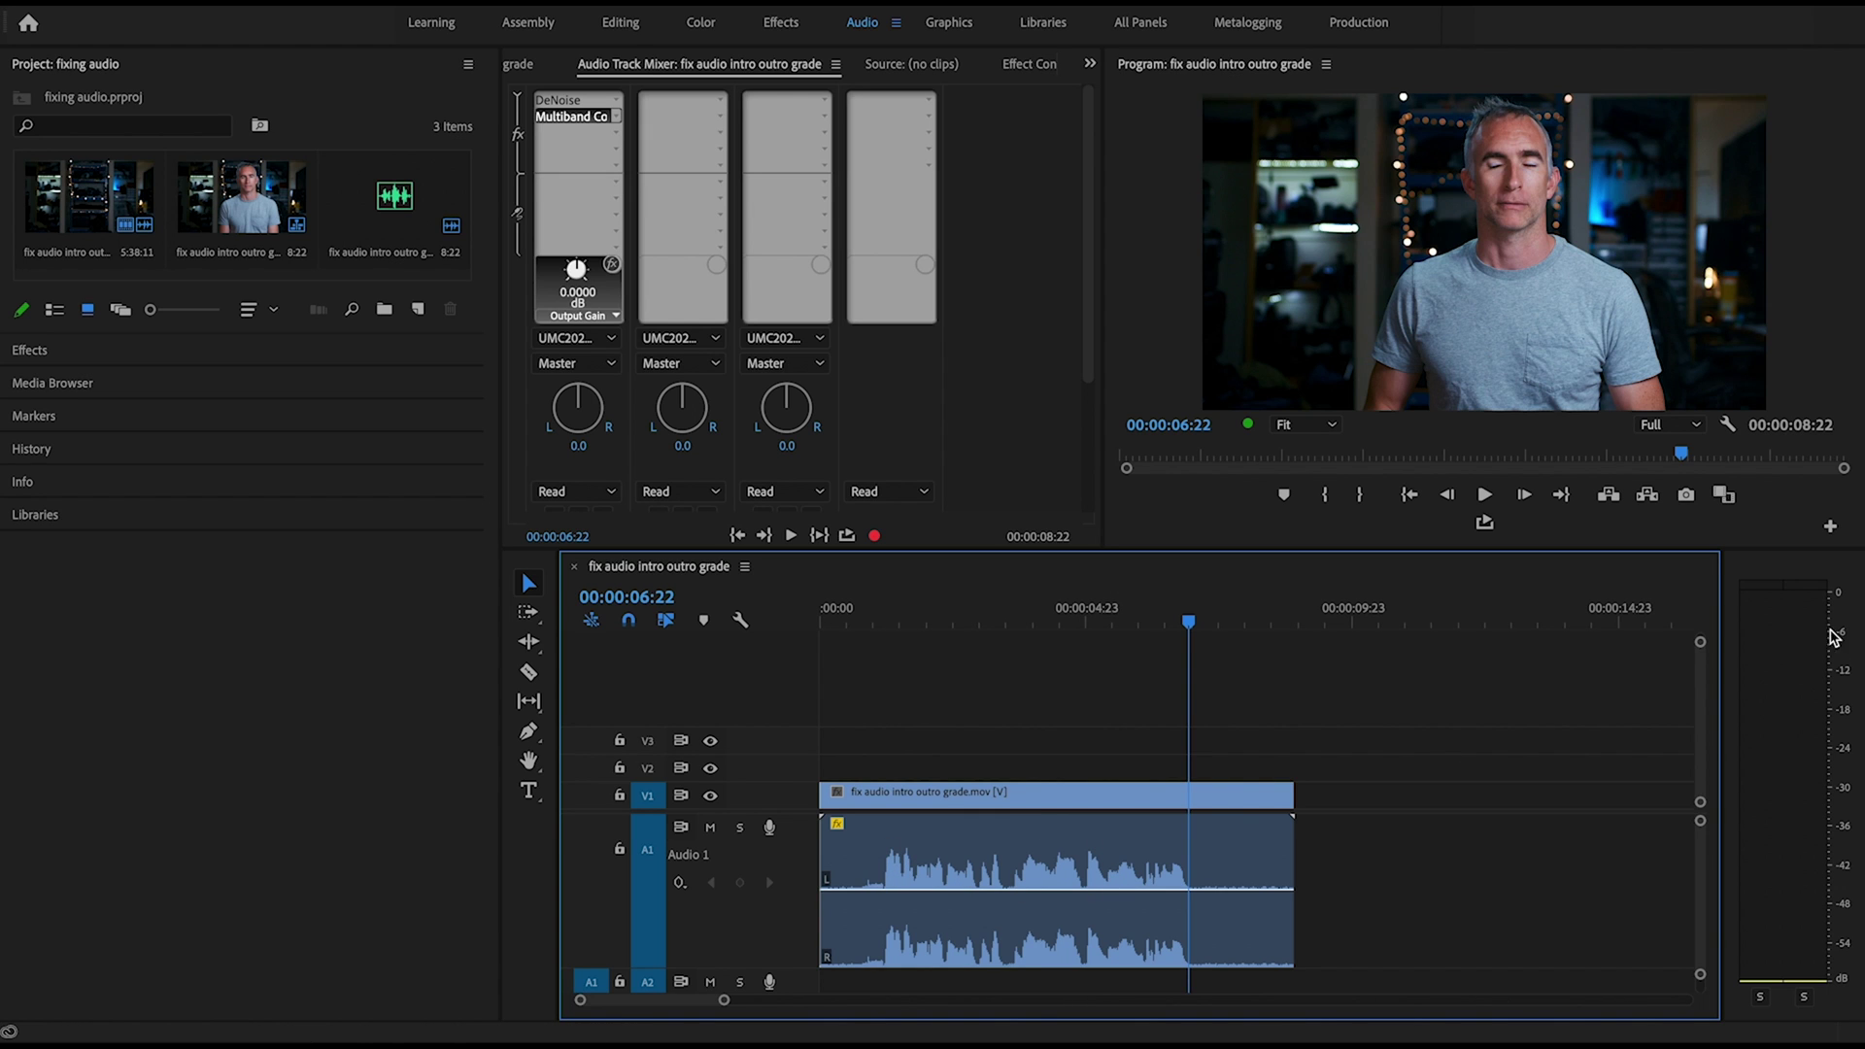
Add a Parametric Equalizer to the third effect slot of Audio 1
click(1126, 619)
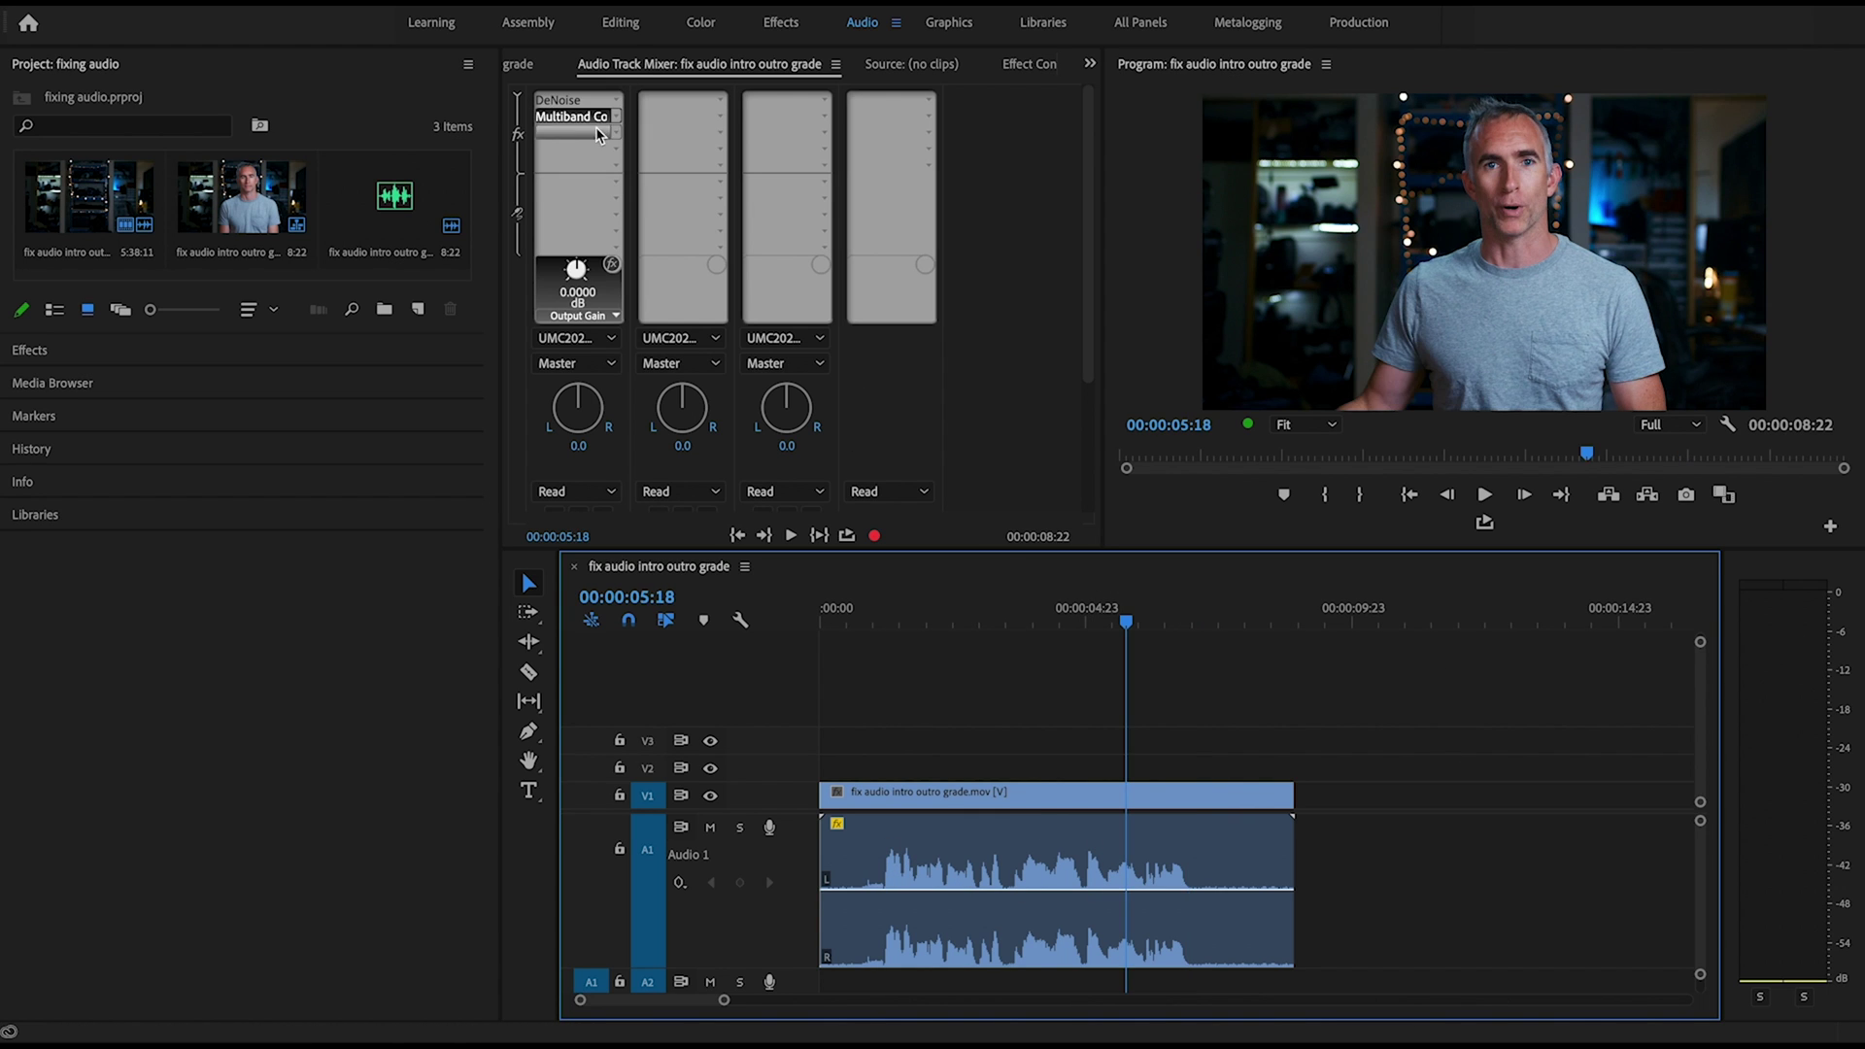
click(616, 133)
mouse_move(670, 236)
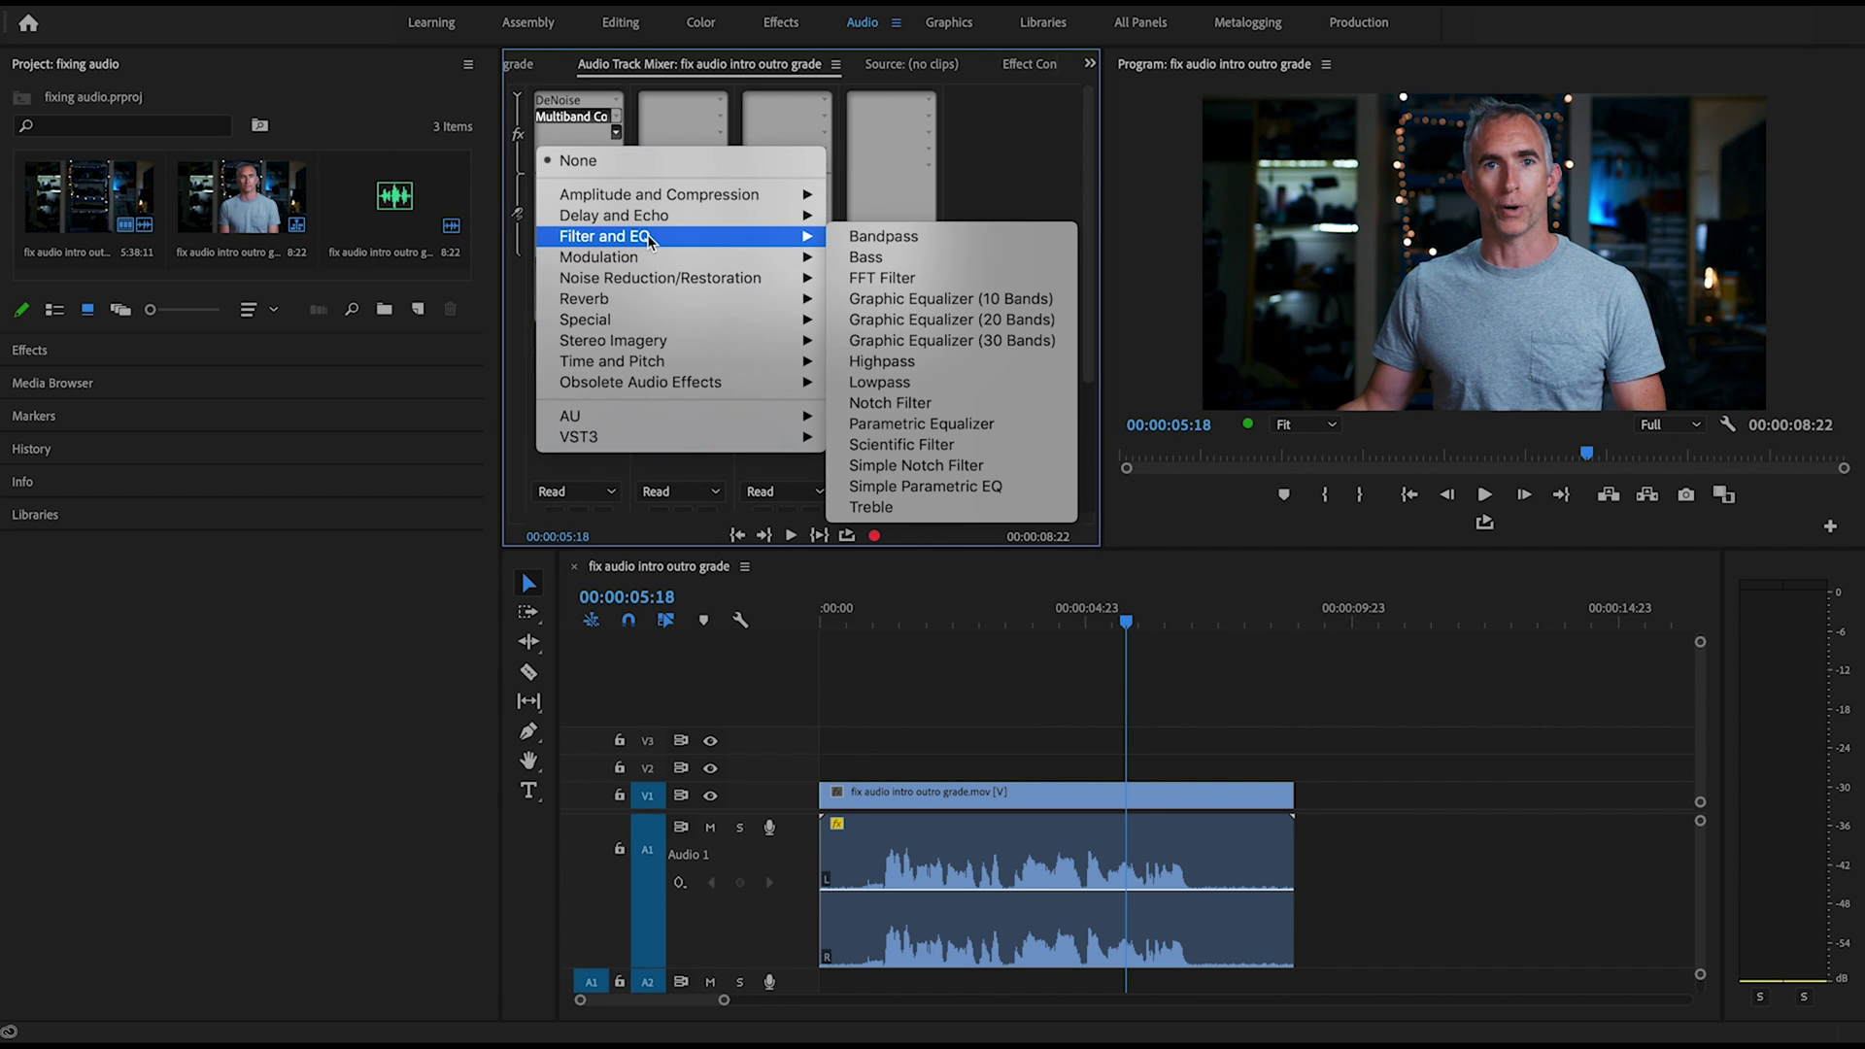
click(850, 423)
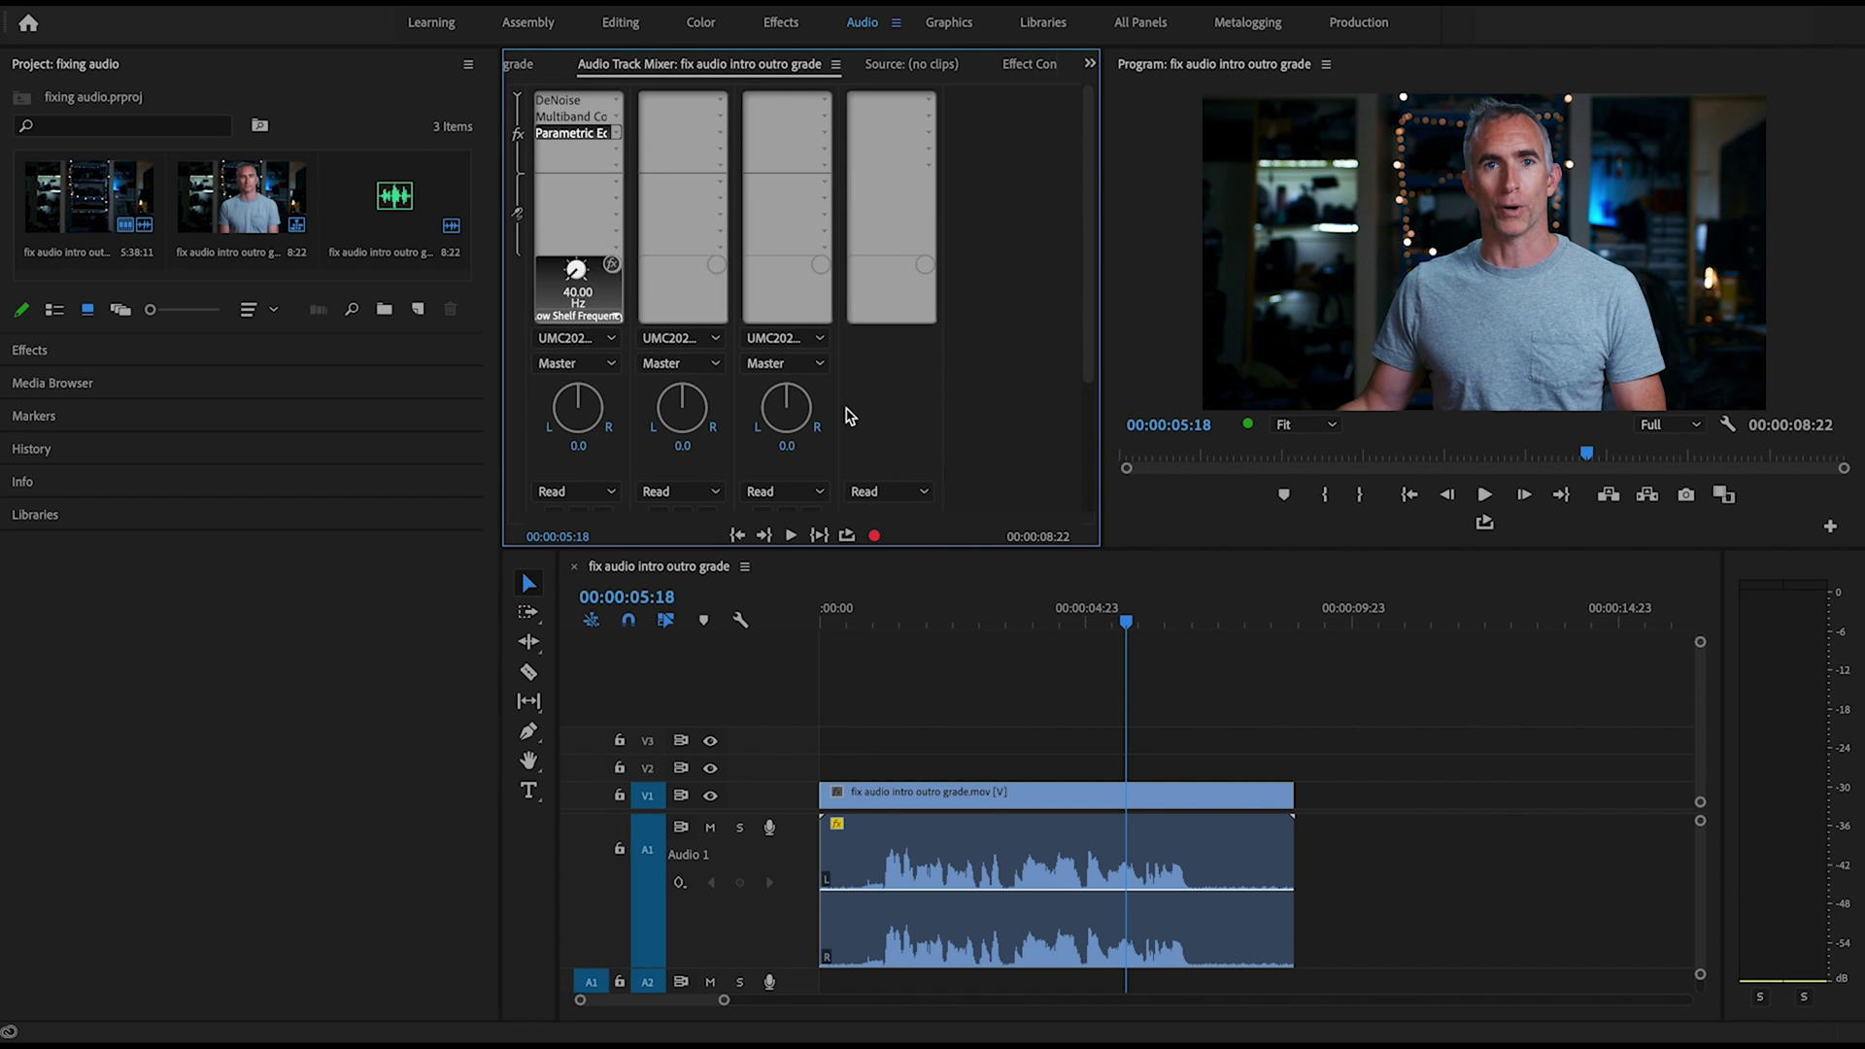
double_click(579, 134)
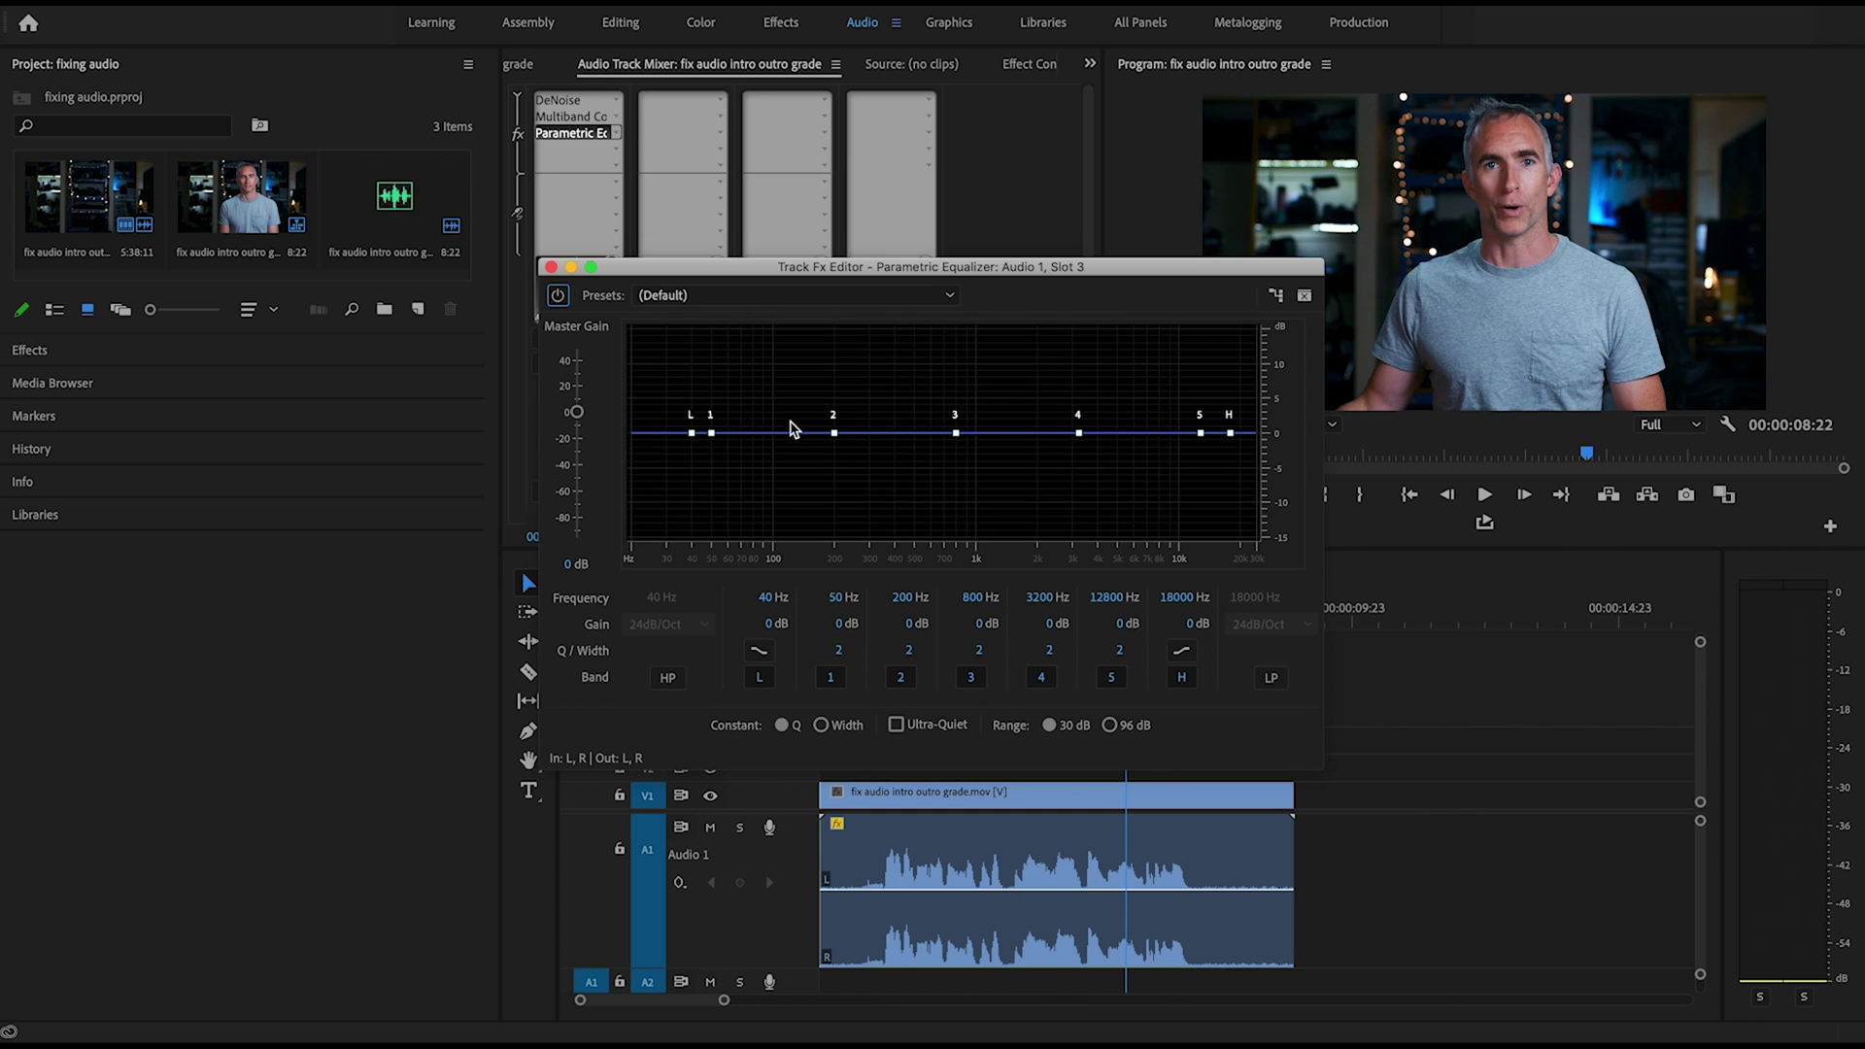
Apply Vocal Enhancer, lower the treble boost, deepen the 300 Hz cut, set high-pass to 58 Hz
click(816, 296)
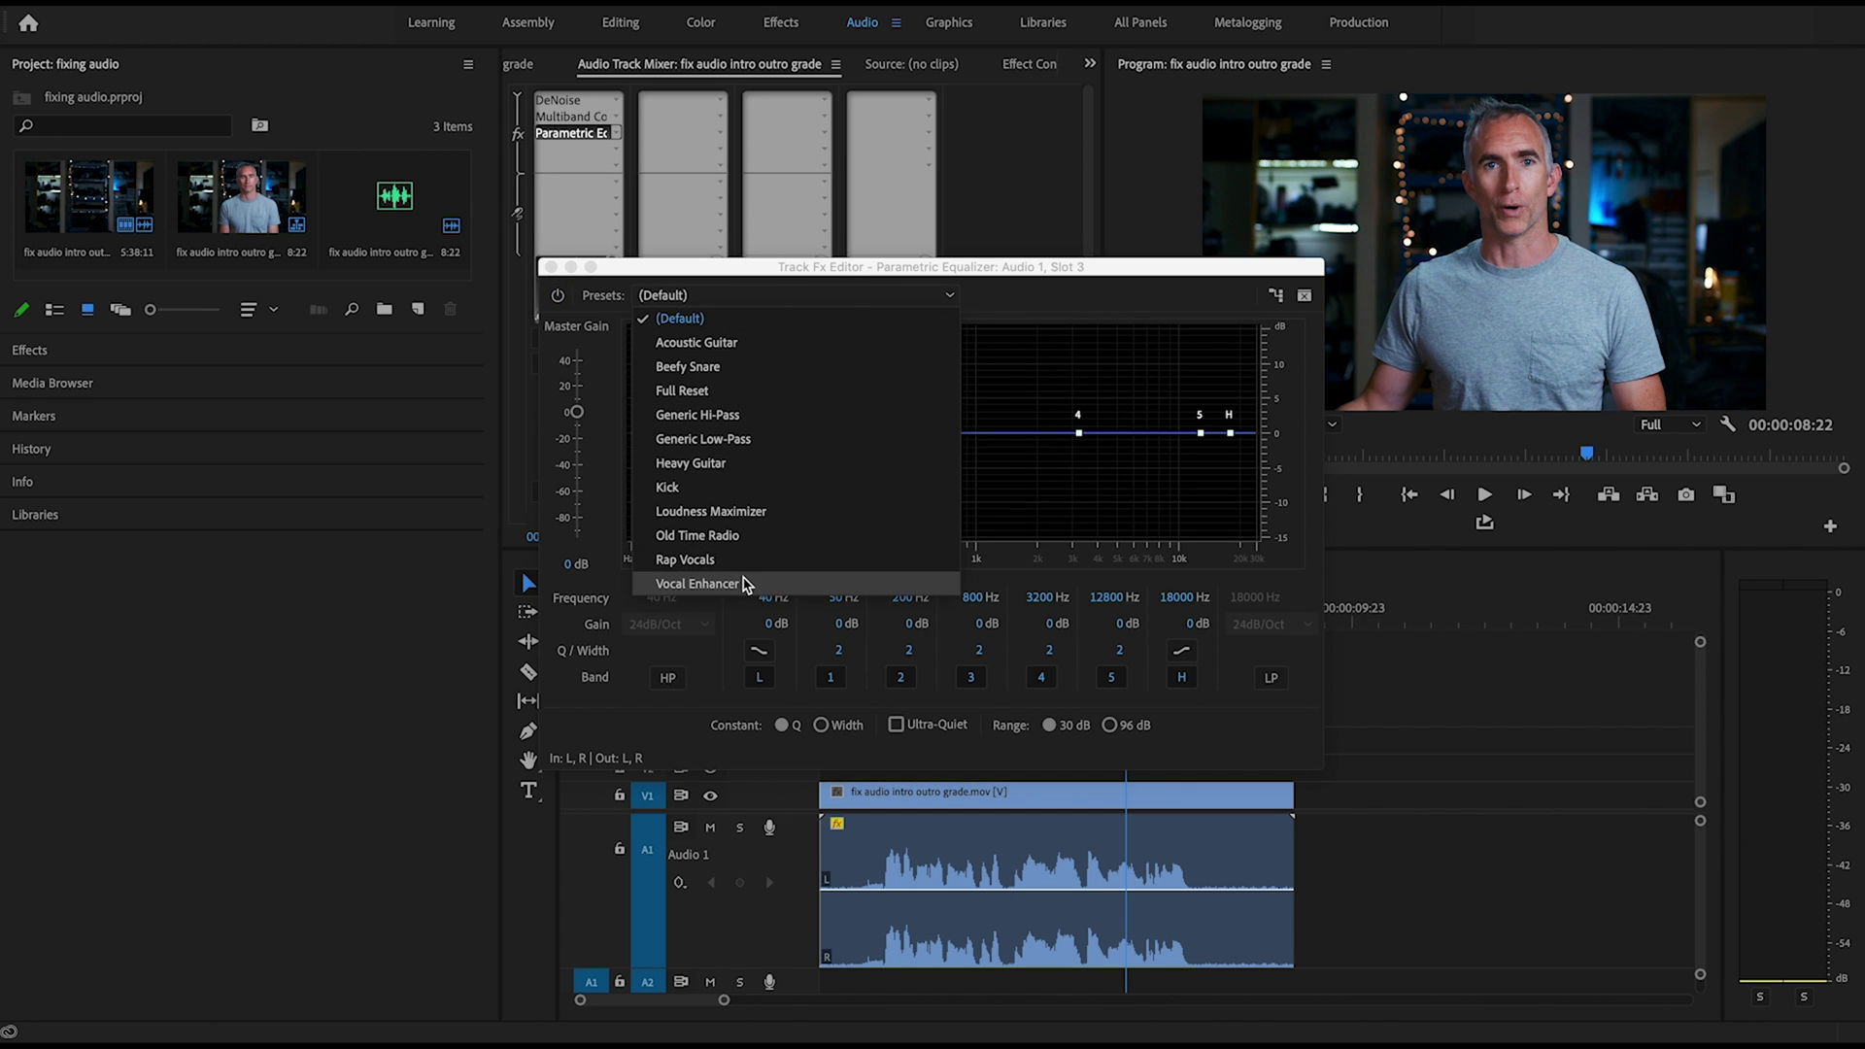
click(749, 586)
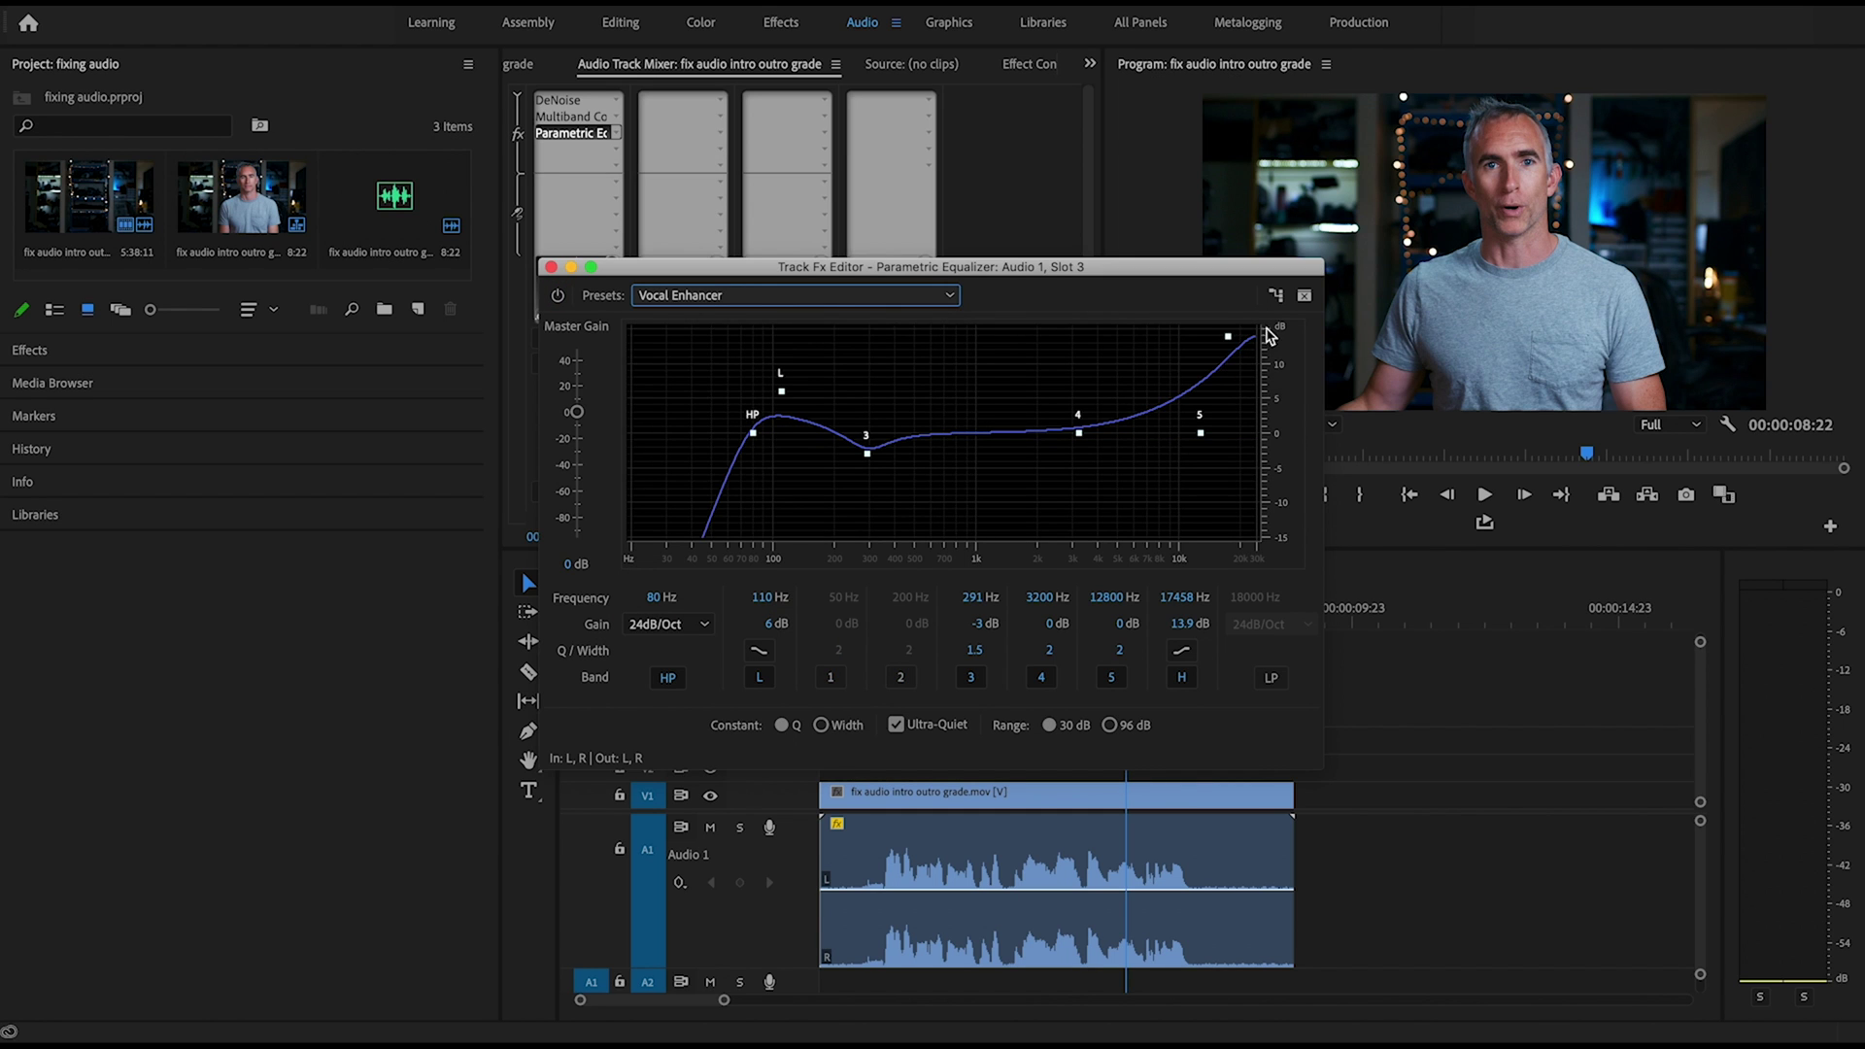
drag(1227, 337, 1229, 373)
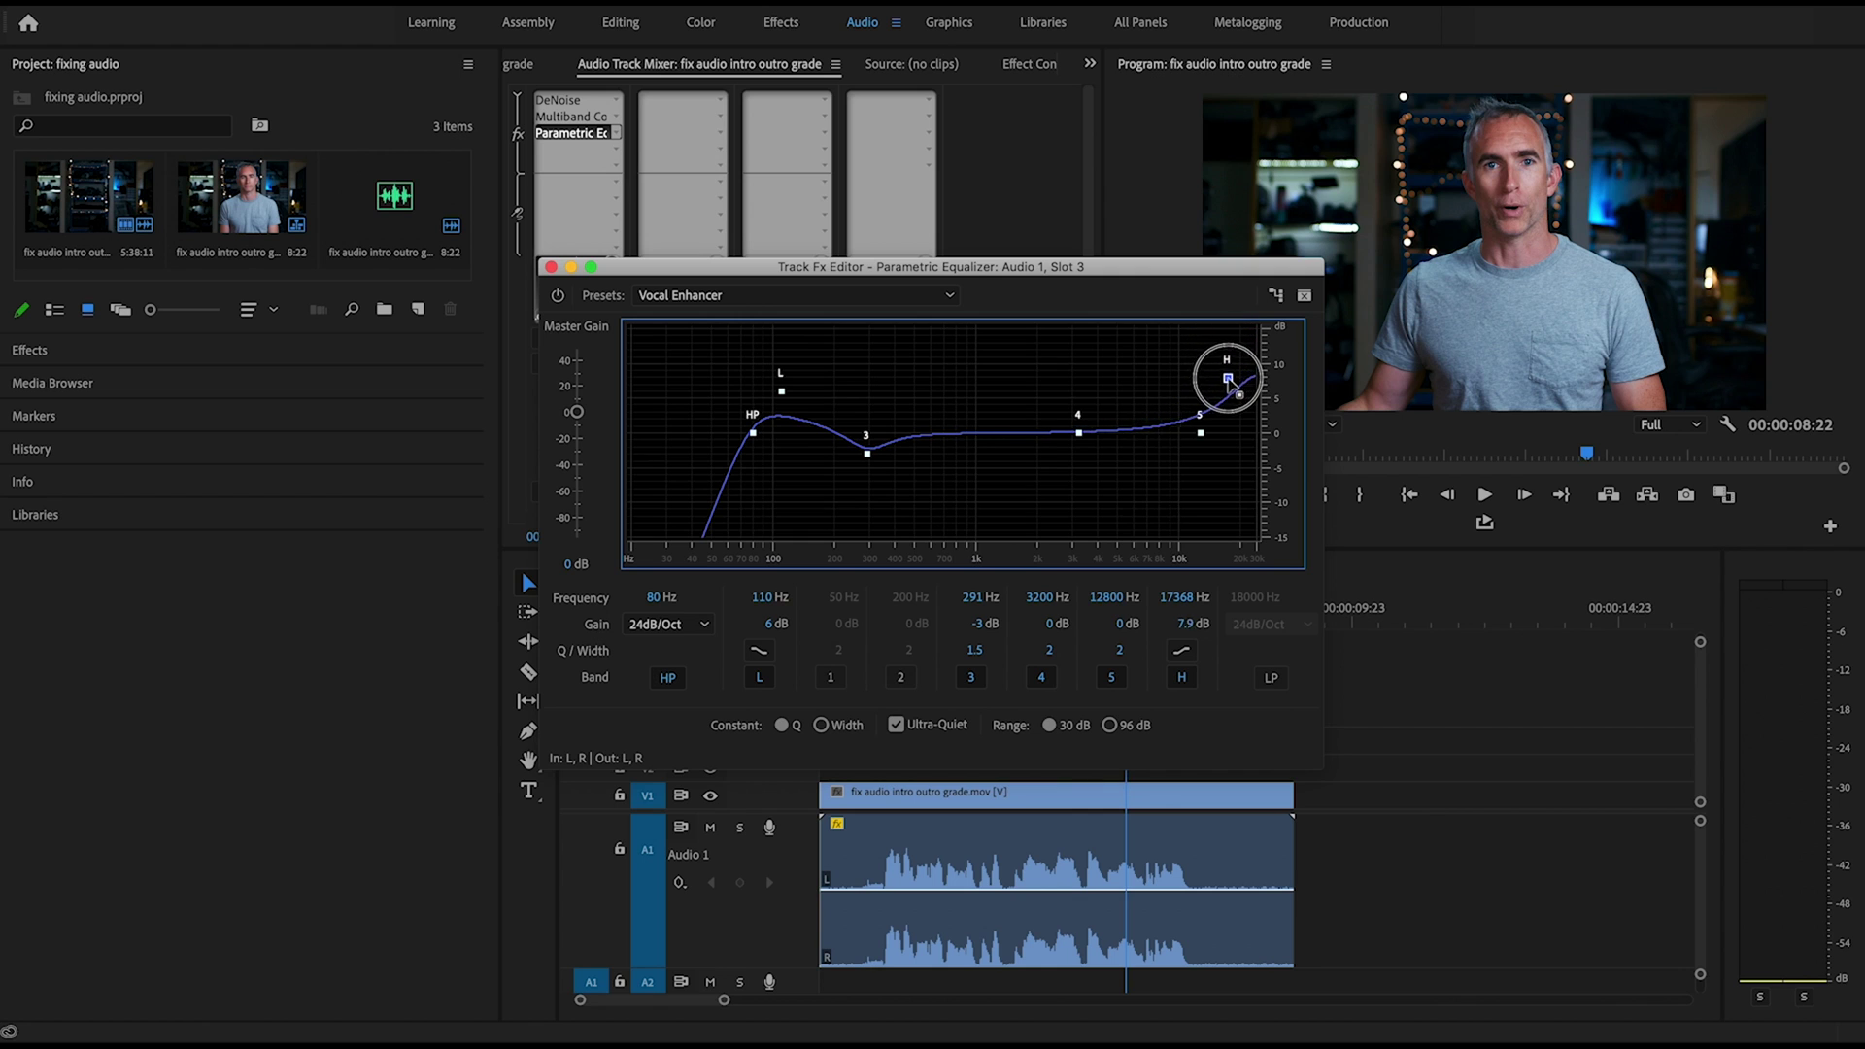
drag(867, 453, 872, 476)
drag(753, 433, 724, 439)
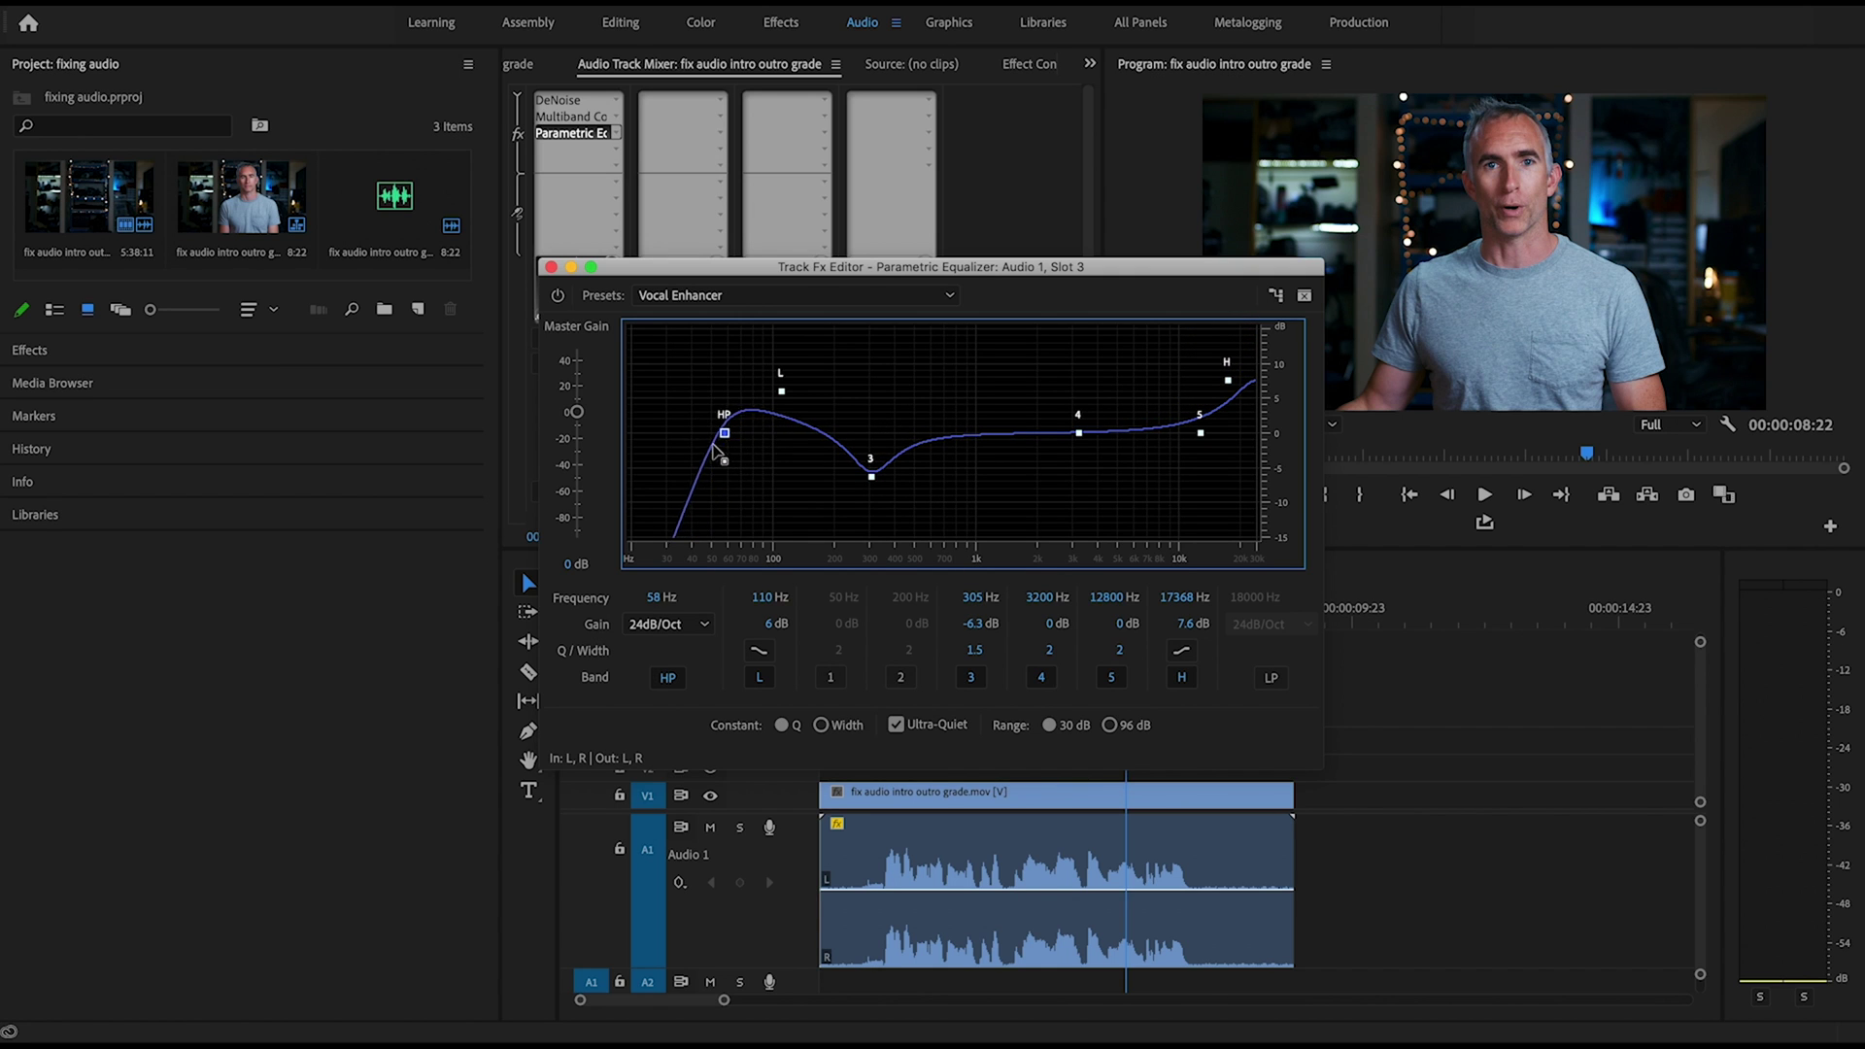
key(space)
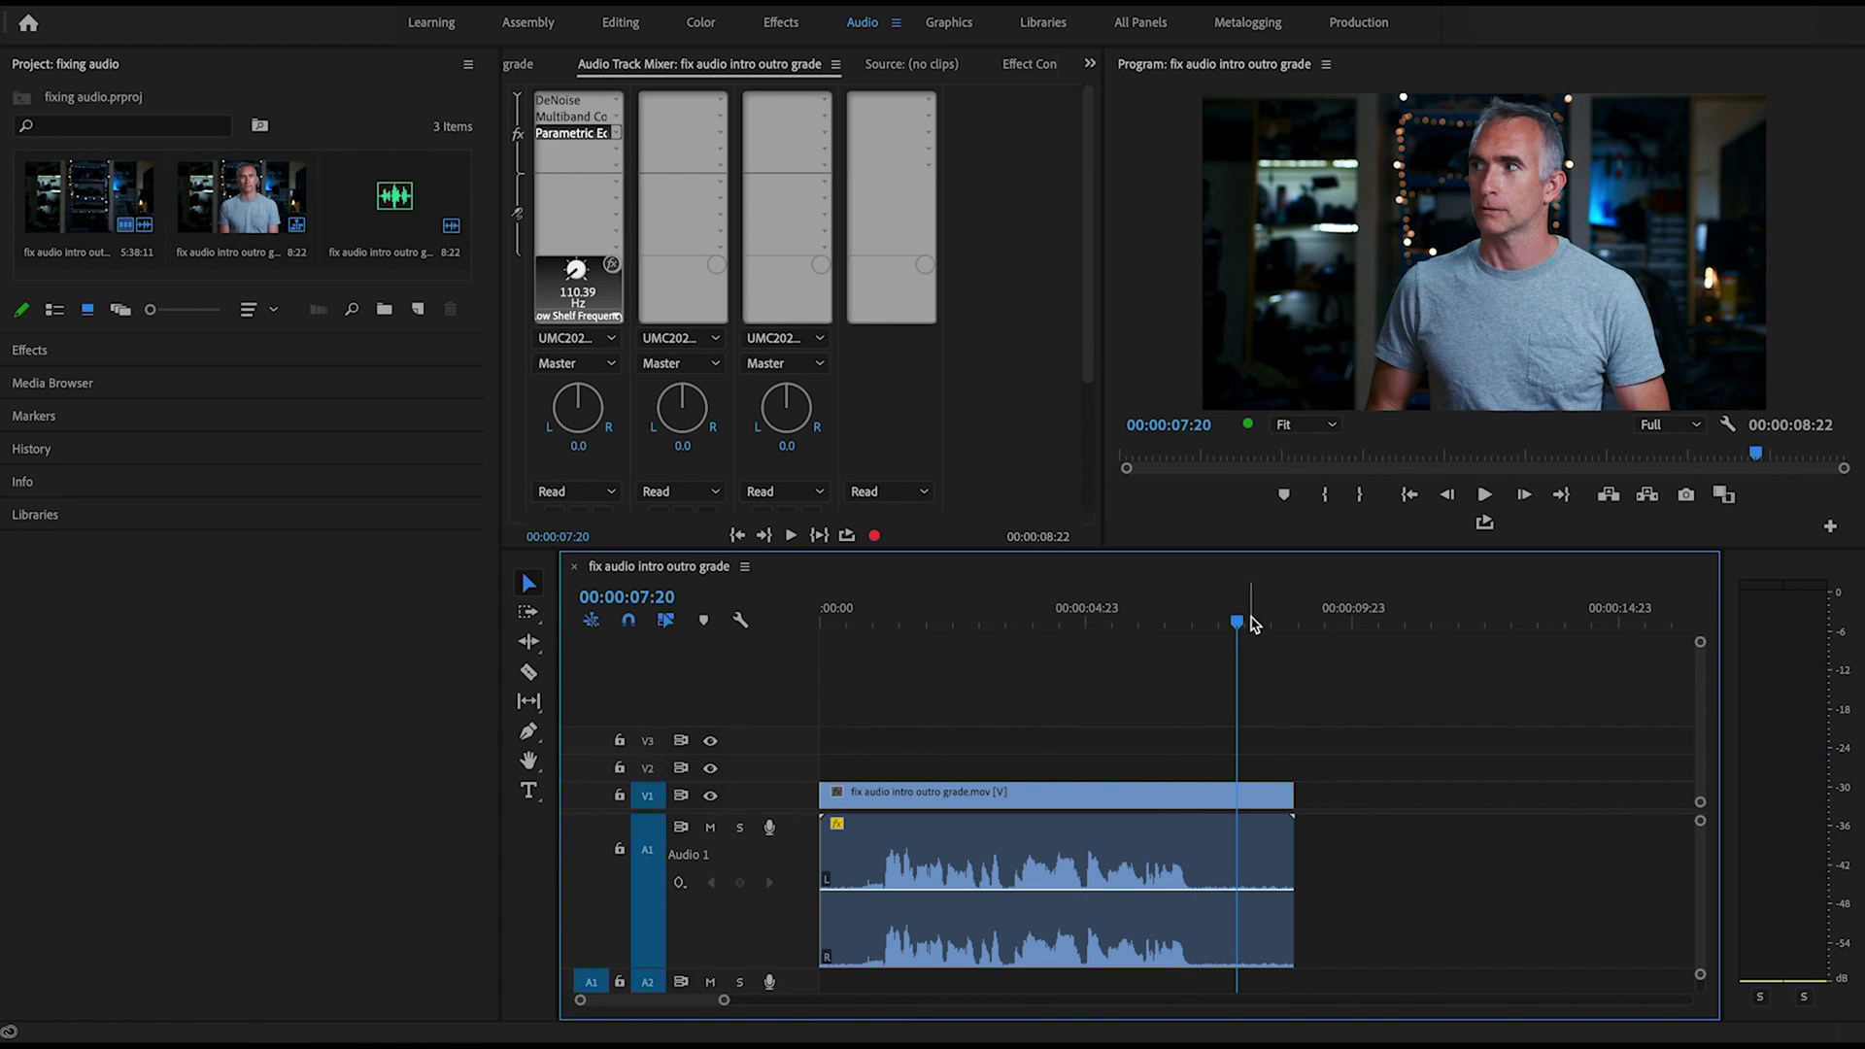
Return the playhead to 0 and play the before-and-after sequence to compare
drag(1241, 625, 885, 639)
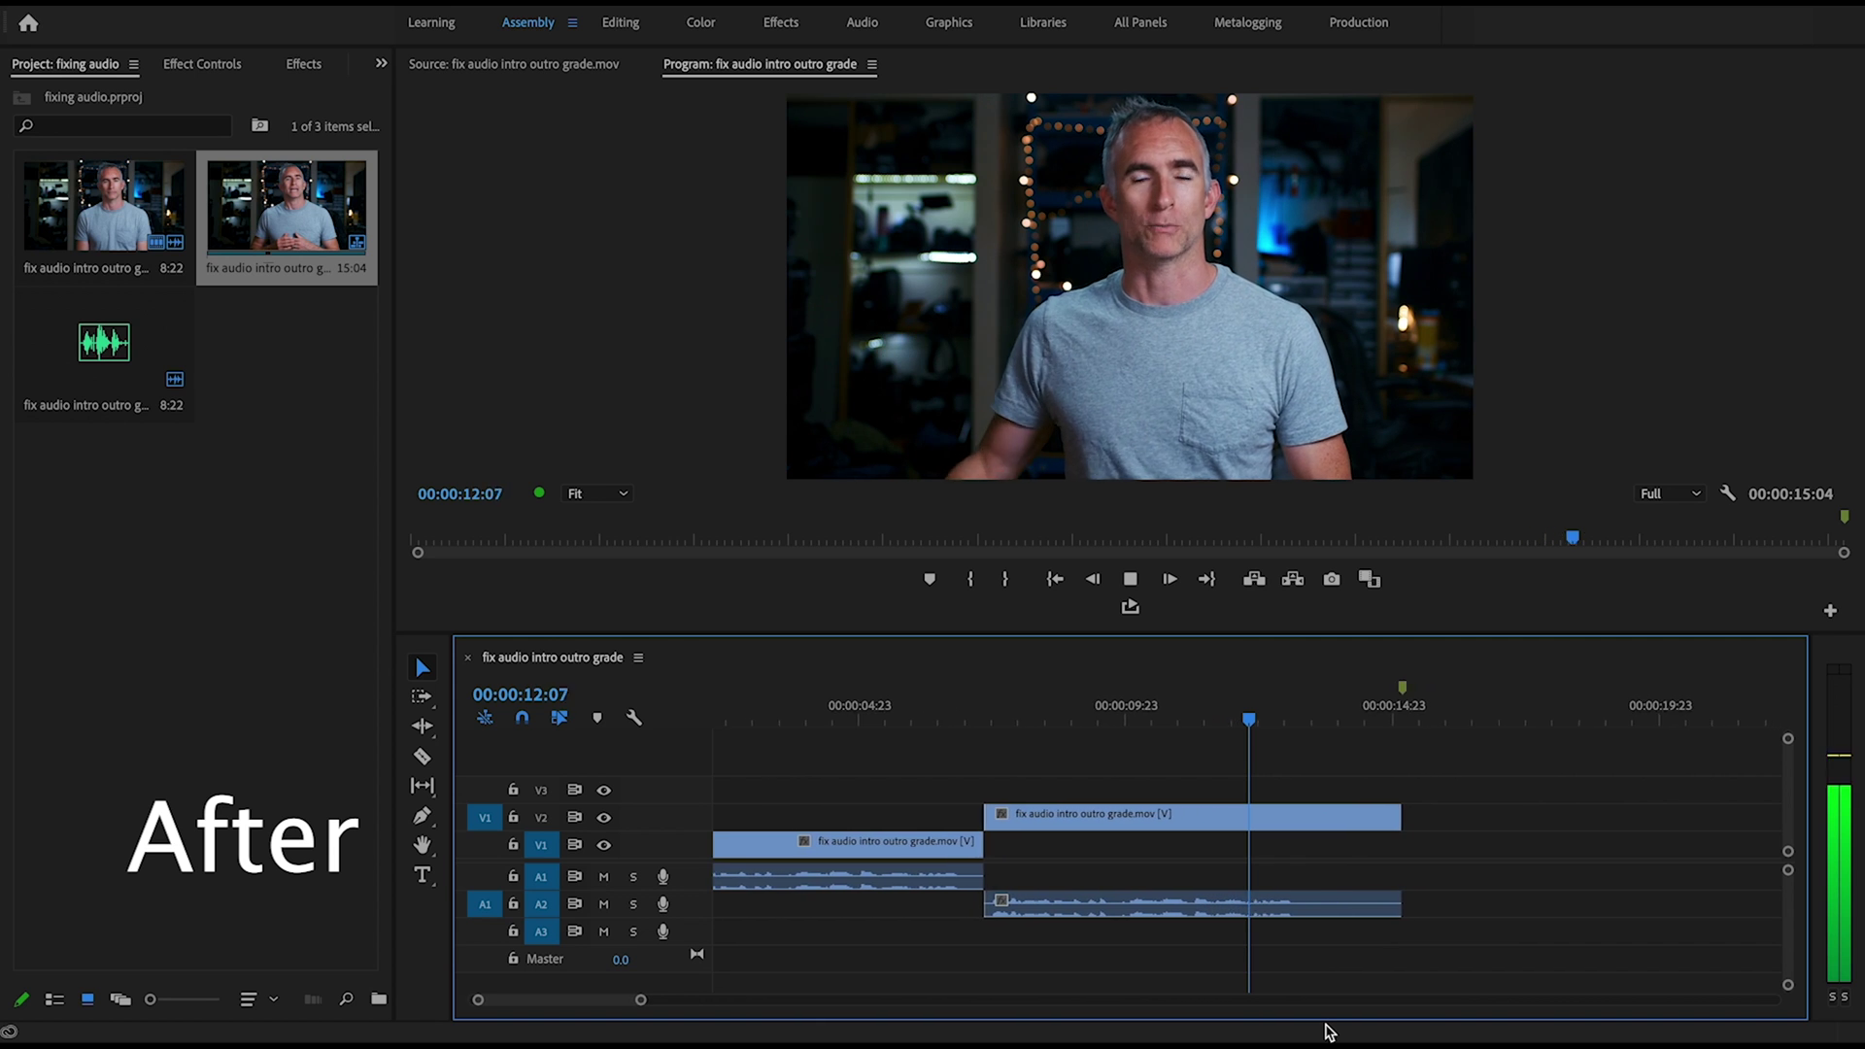
drag(1244, 714, 587, 683)
key(space)
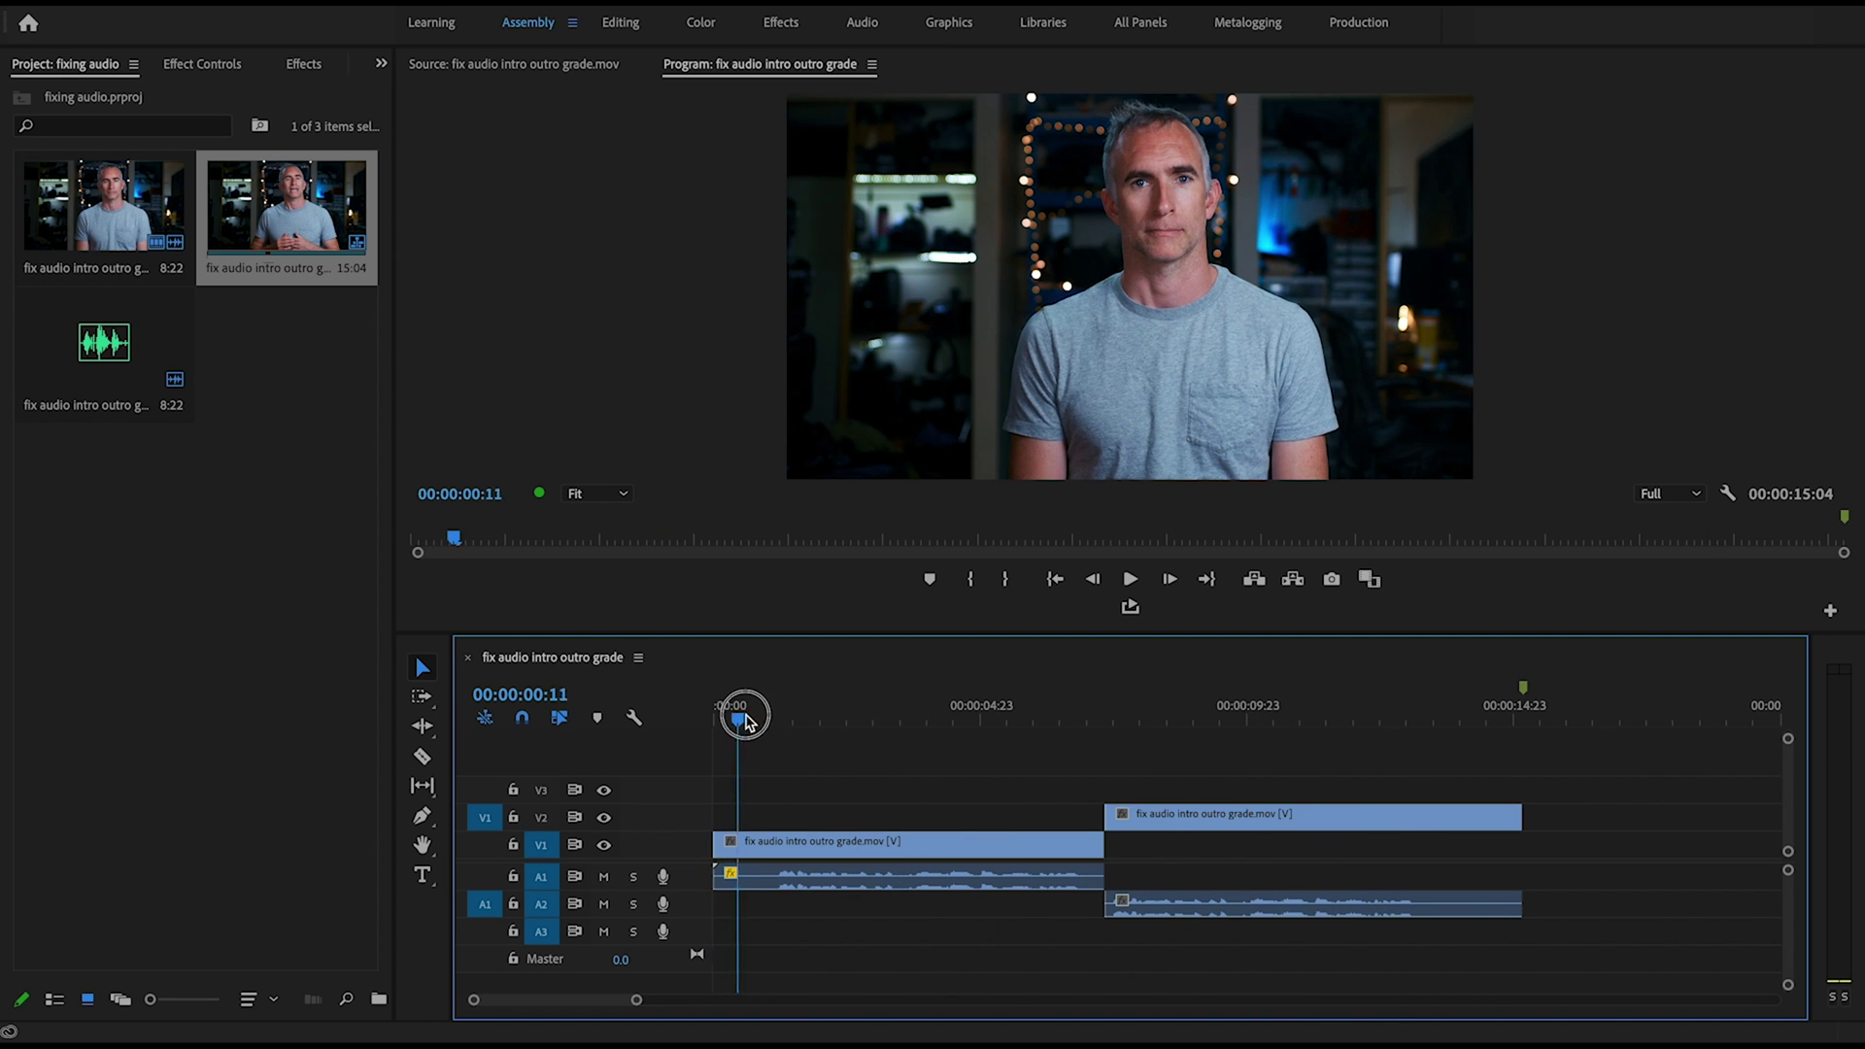